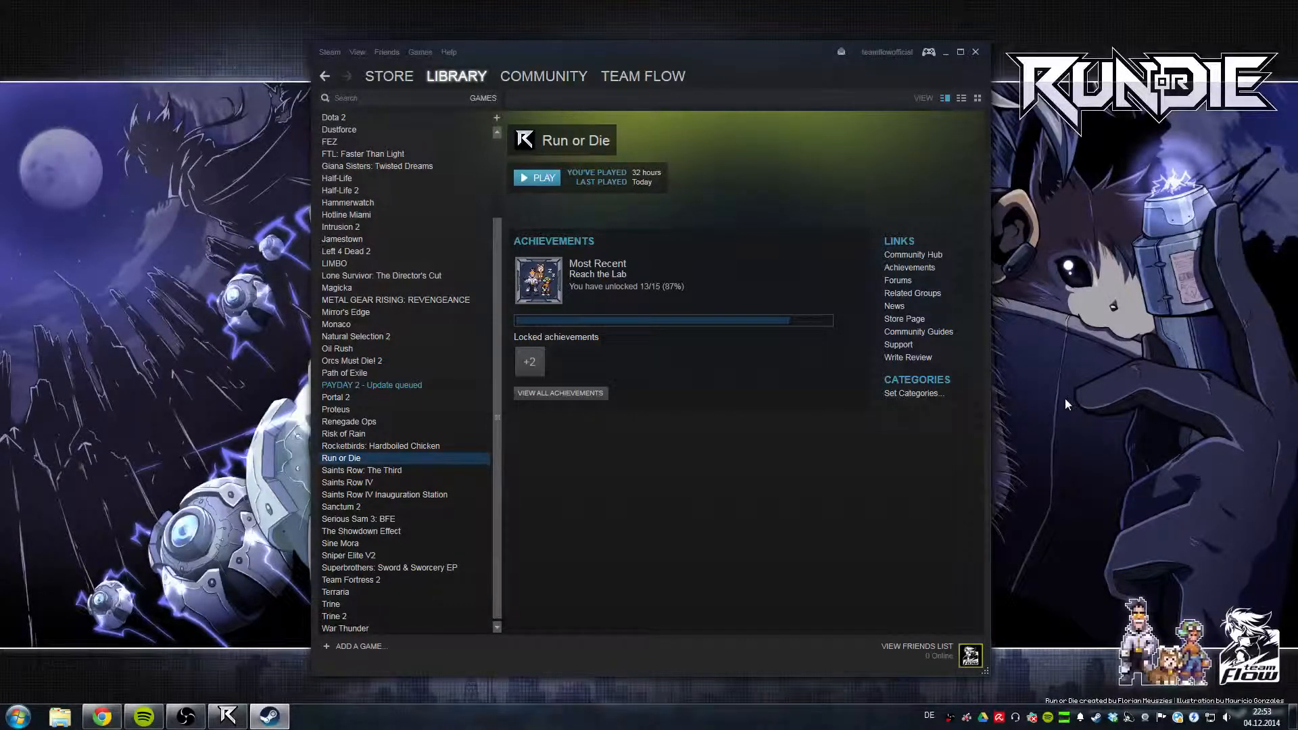
Step: Browse the local files of Run or Die from its Steam properties and open the challenges folder
right_click(364, 455)
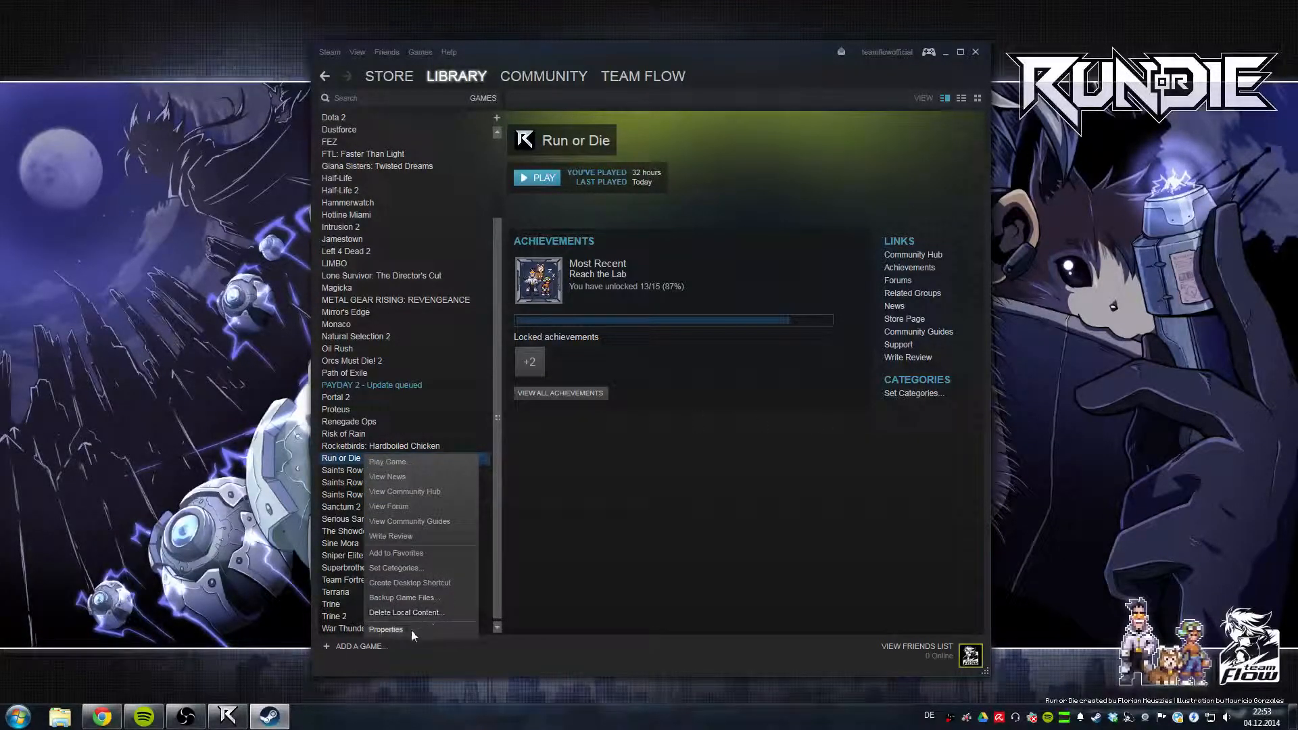
left_click(386, 629)
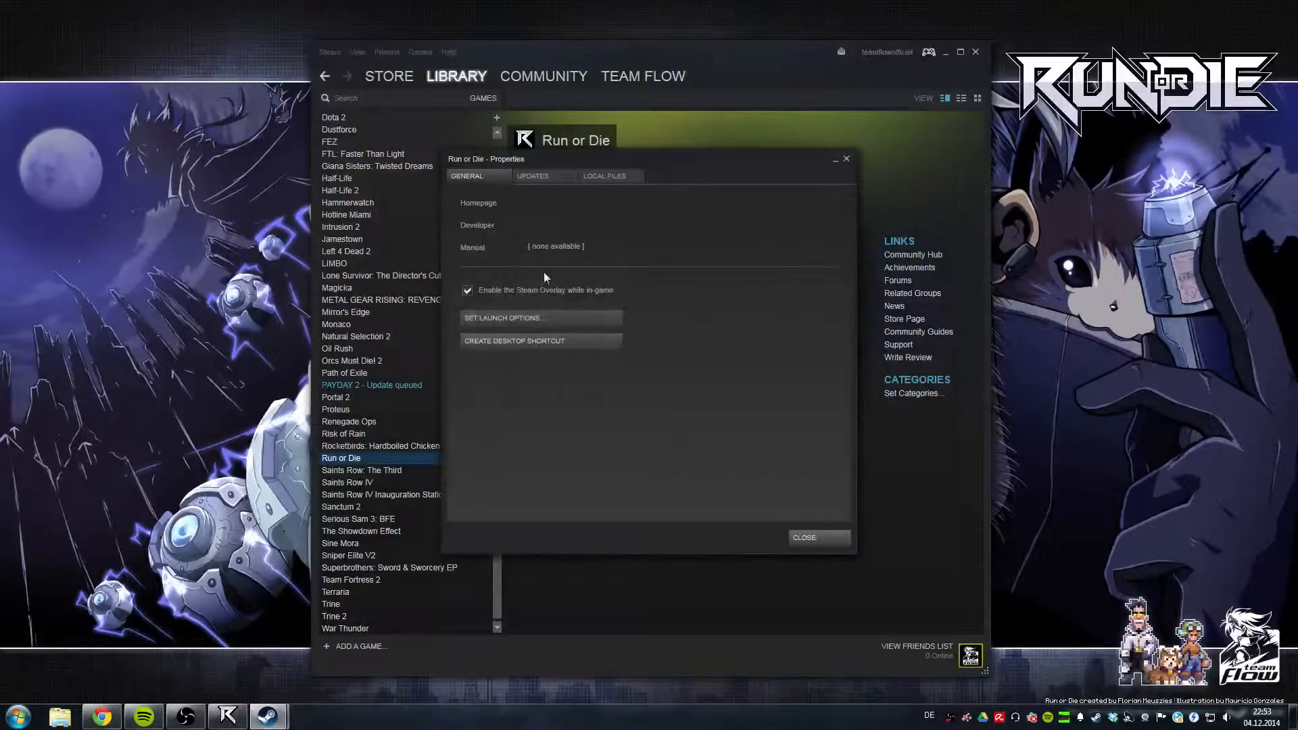
left_click(616, 176)
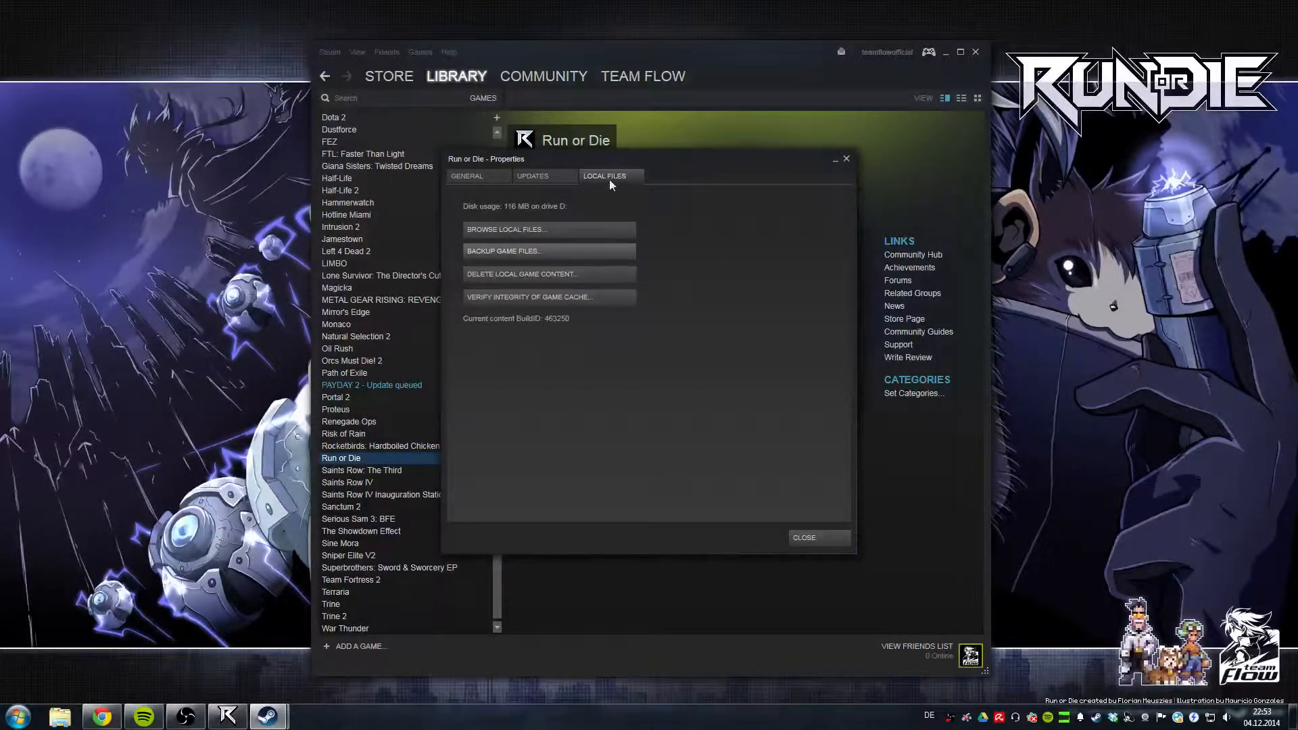
left_click(553, 229)
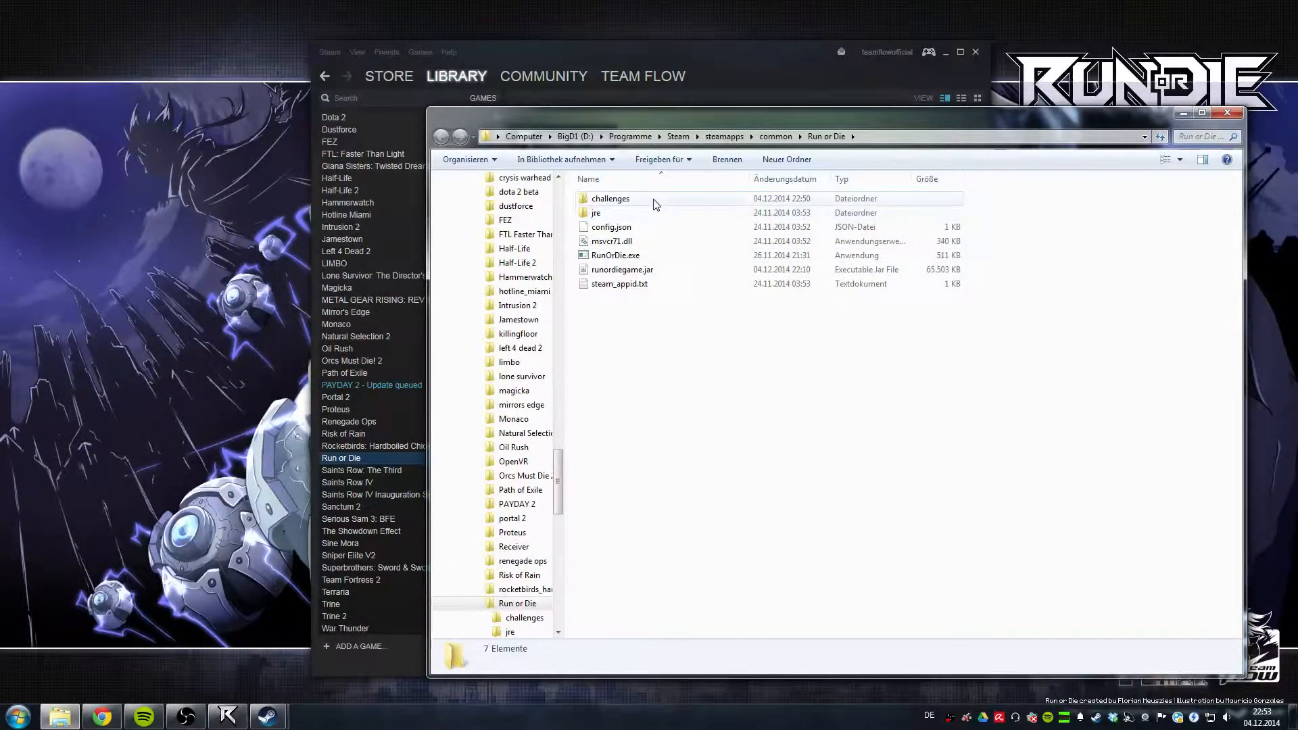
double_click(610, 199)
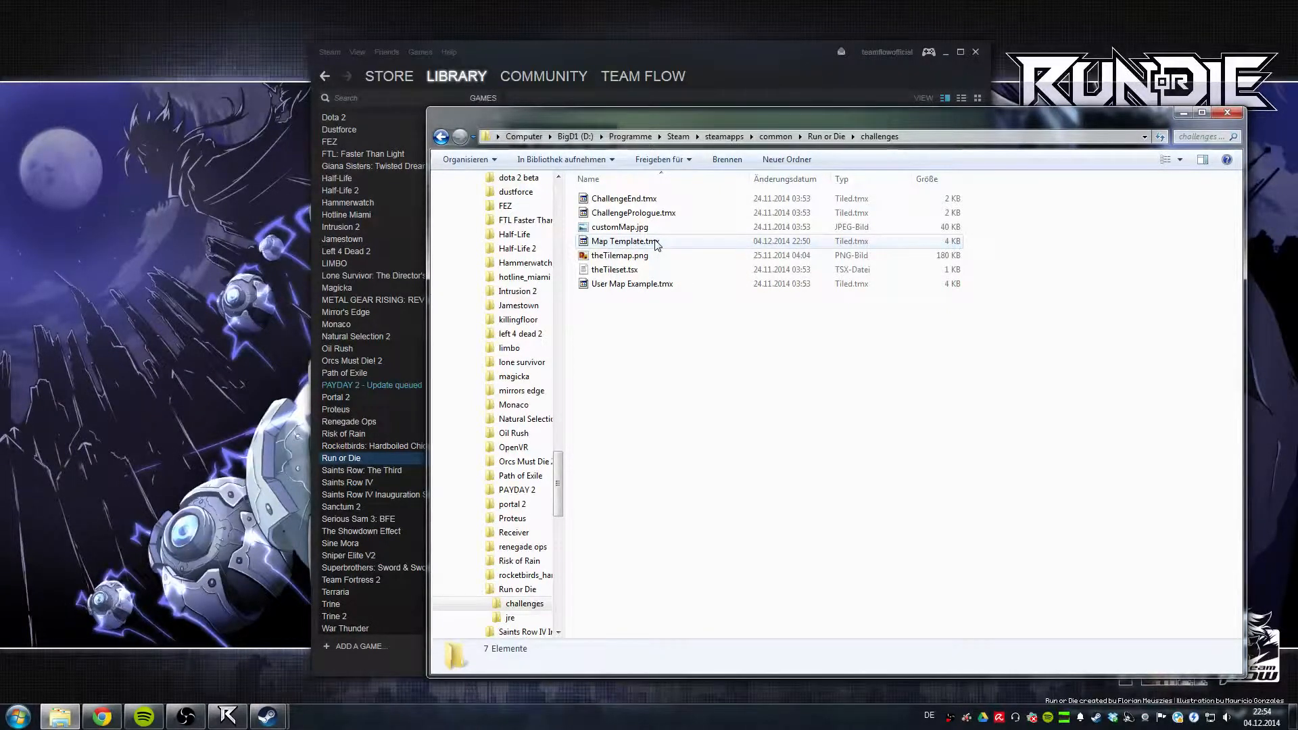
Step: Duplicate Map Template.tmx in the challenges folder and rename the copy as Tutorial Map.tmx
left_click(655, 244)
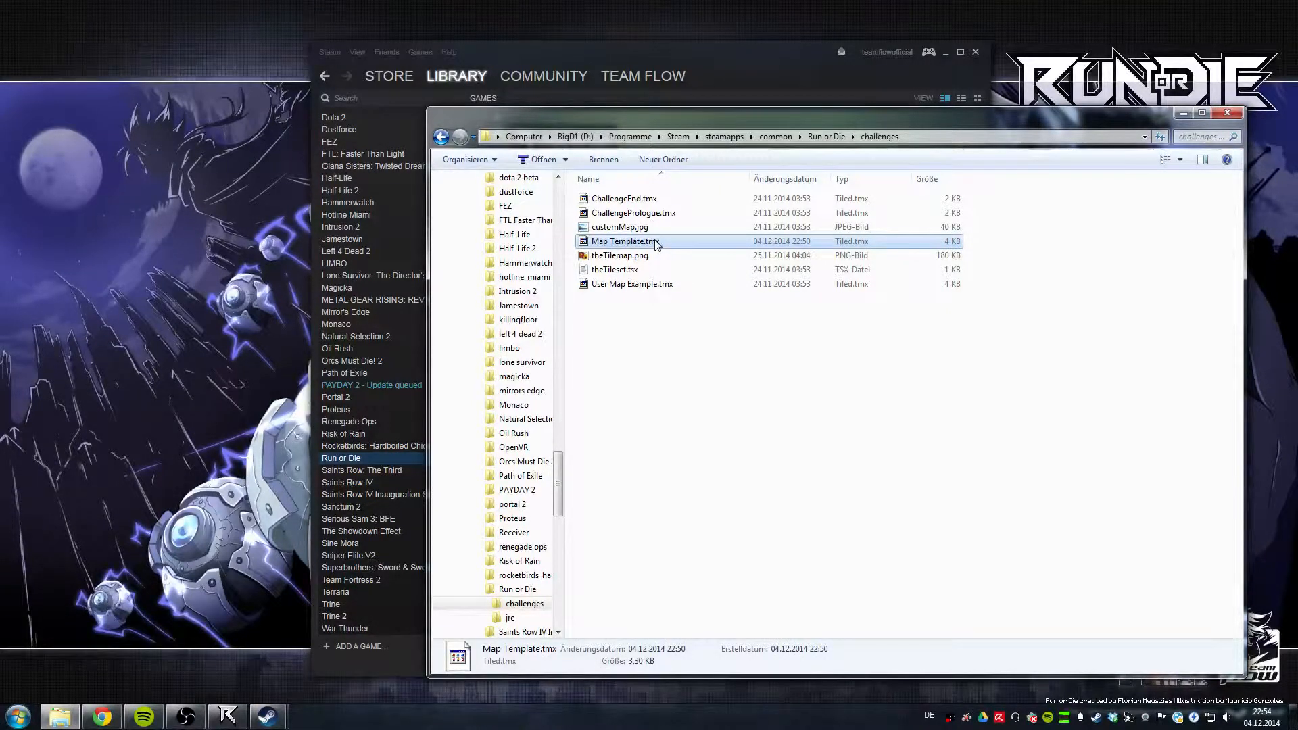
key("ctrl+v")
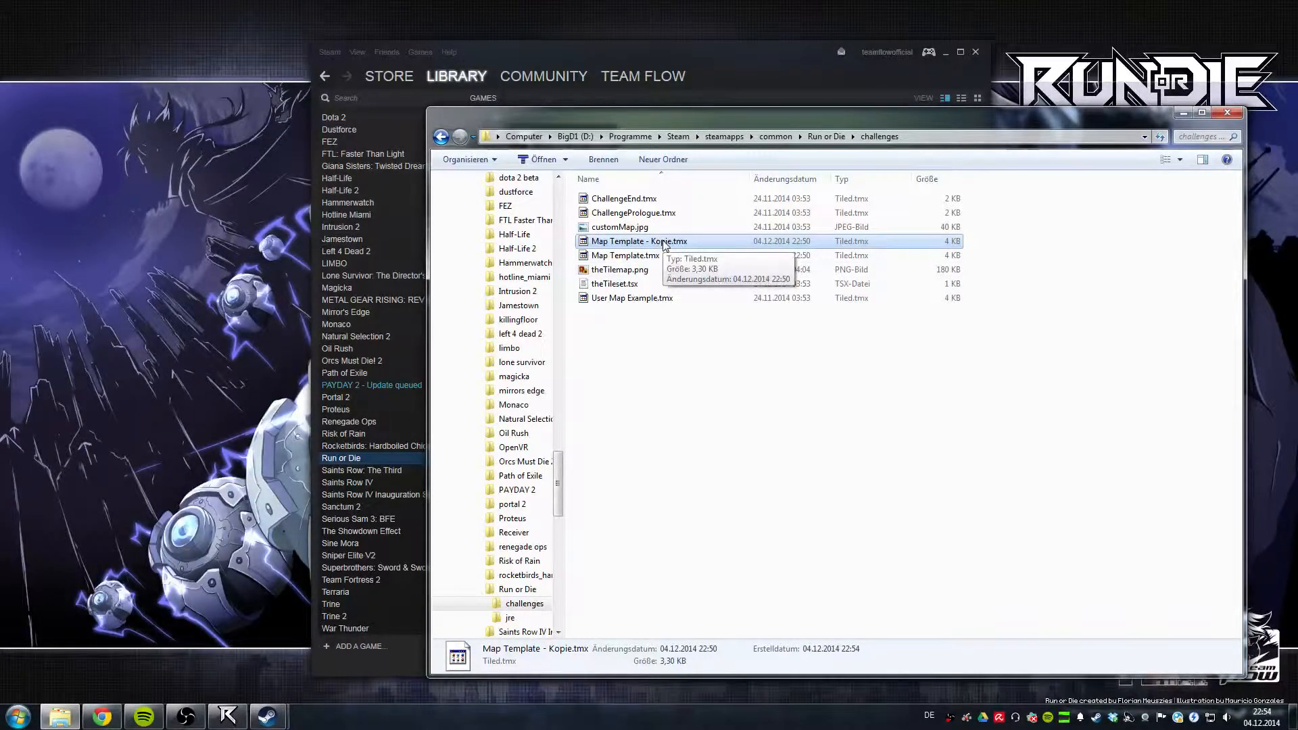
left_click(664, 243)
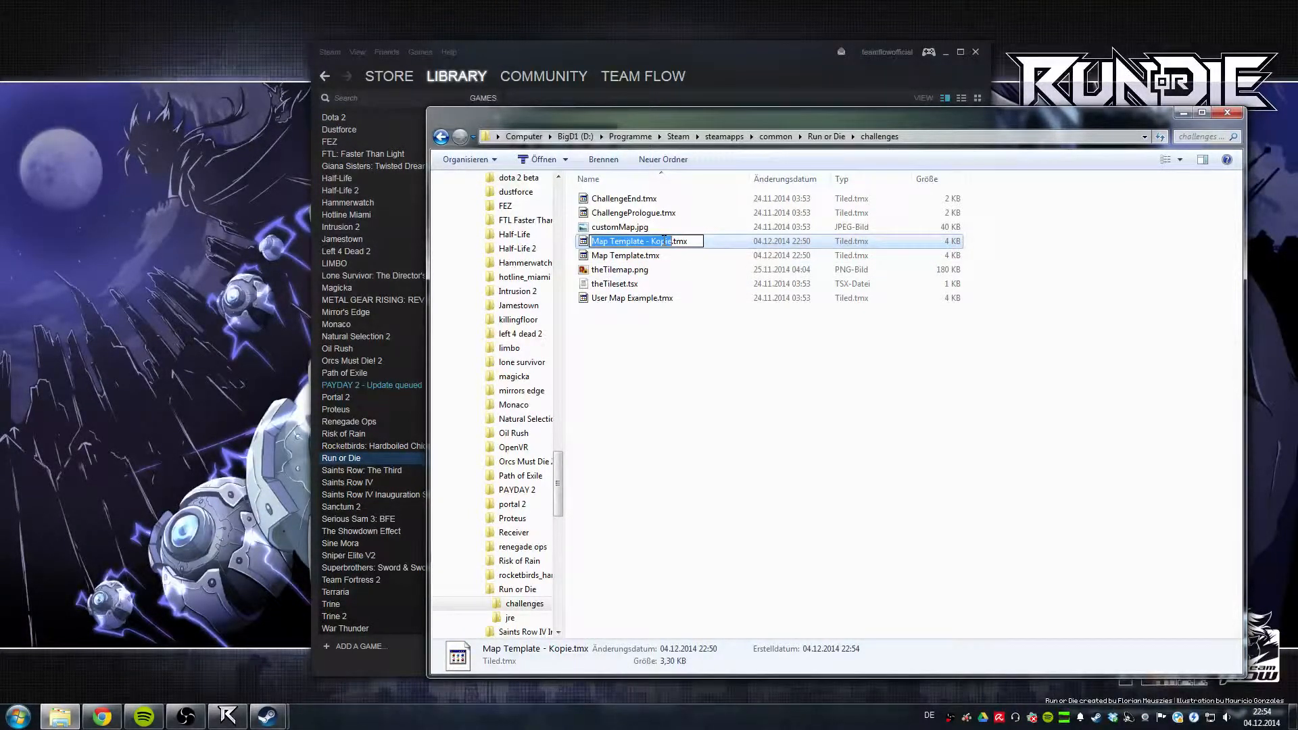
type("Tutorial")
type(" Map")
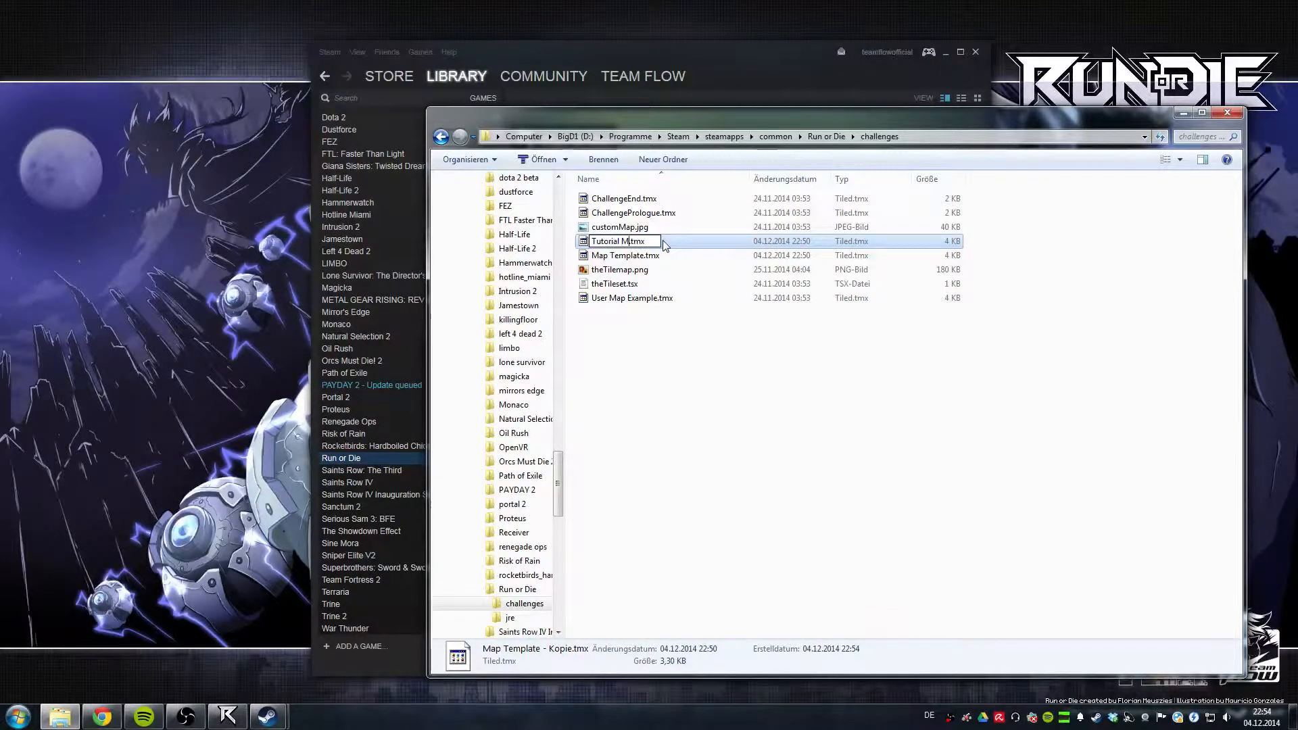
key("Return")
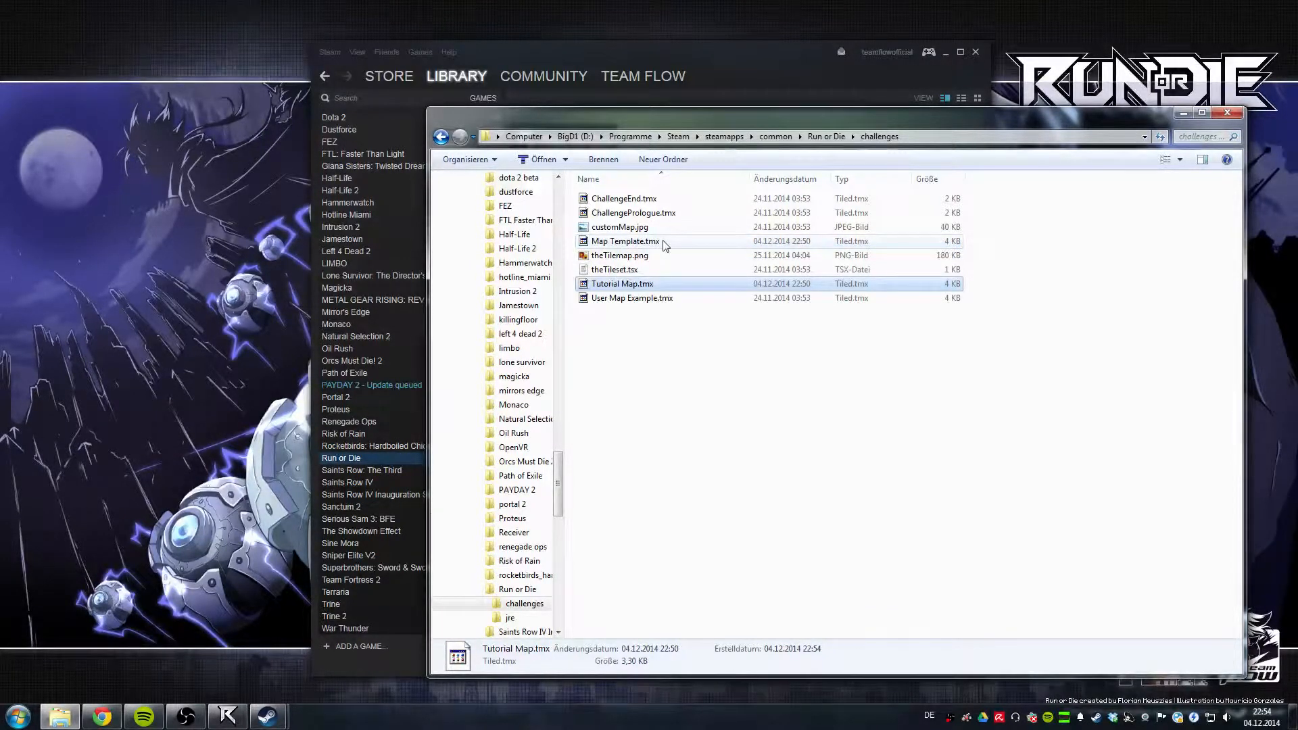
Step: Open Tutorial Map.tmx in Tiled and maximize the window
double_click(629, 284)
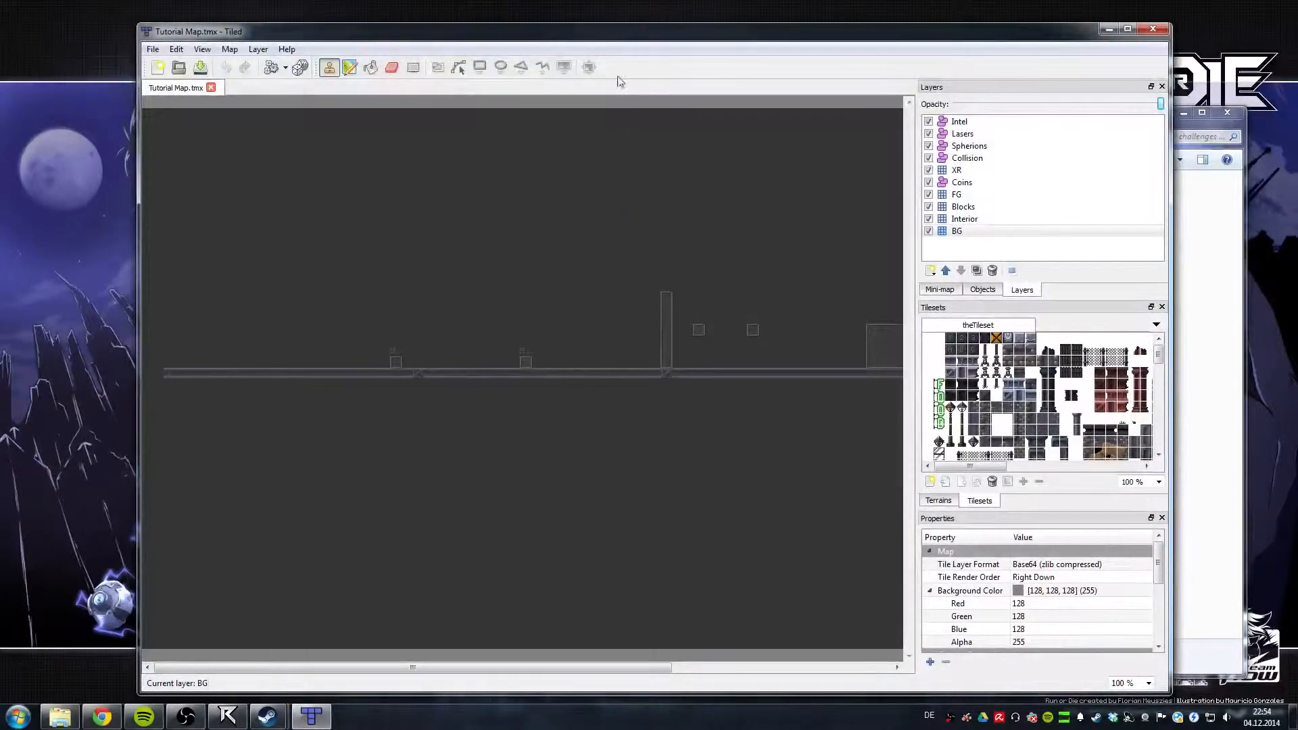
double_click(624, 35)
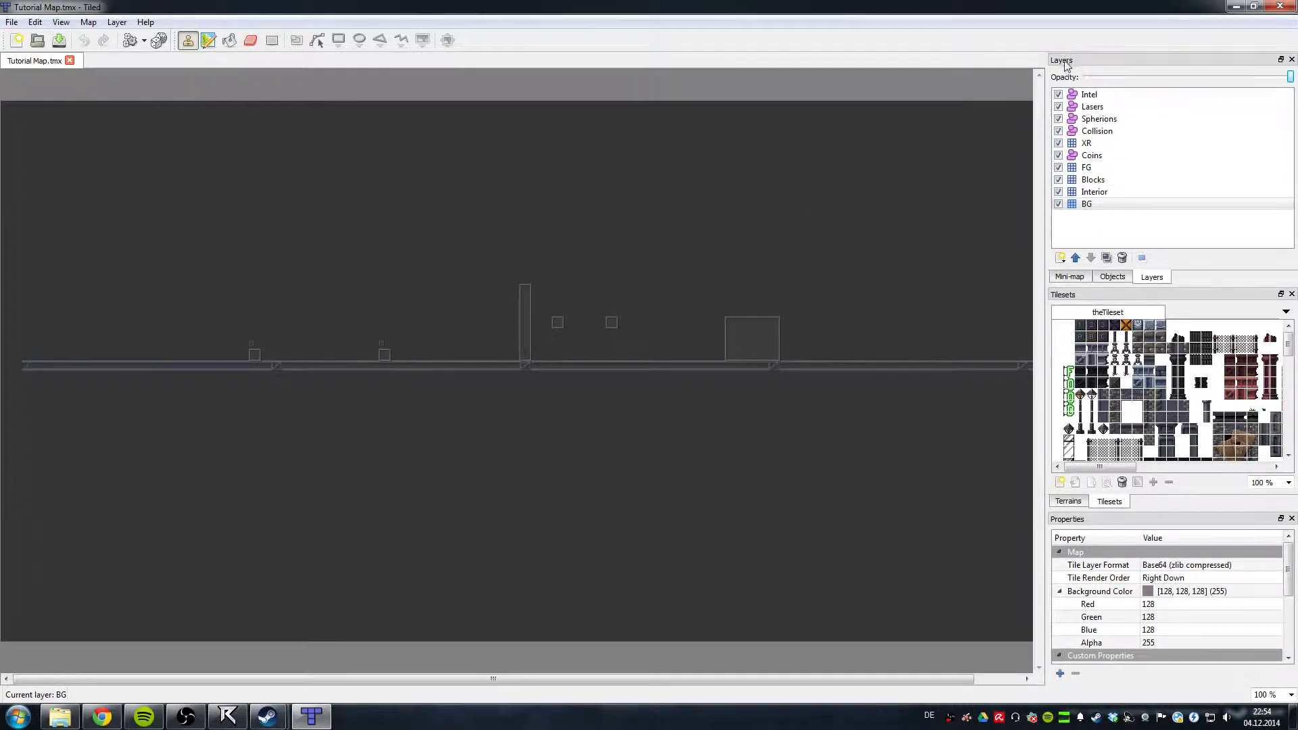
Step: Examine the map's tile and object layers, including BG, Interior, FG, XR, Coins, Spherions, Lasers and Intel, finishing on Blocks
left_click(1106, 205)
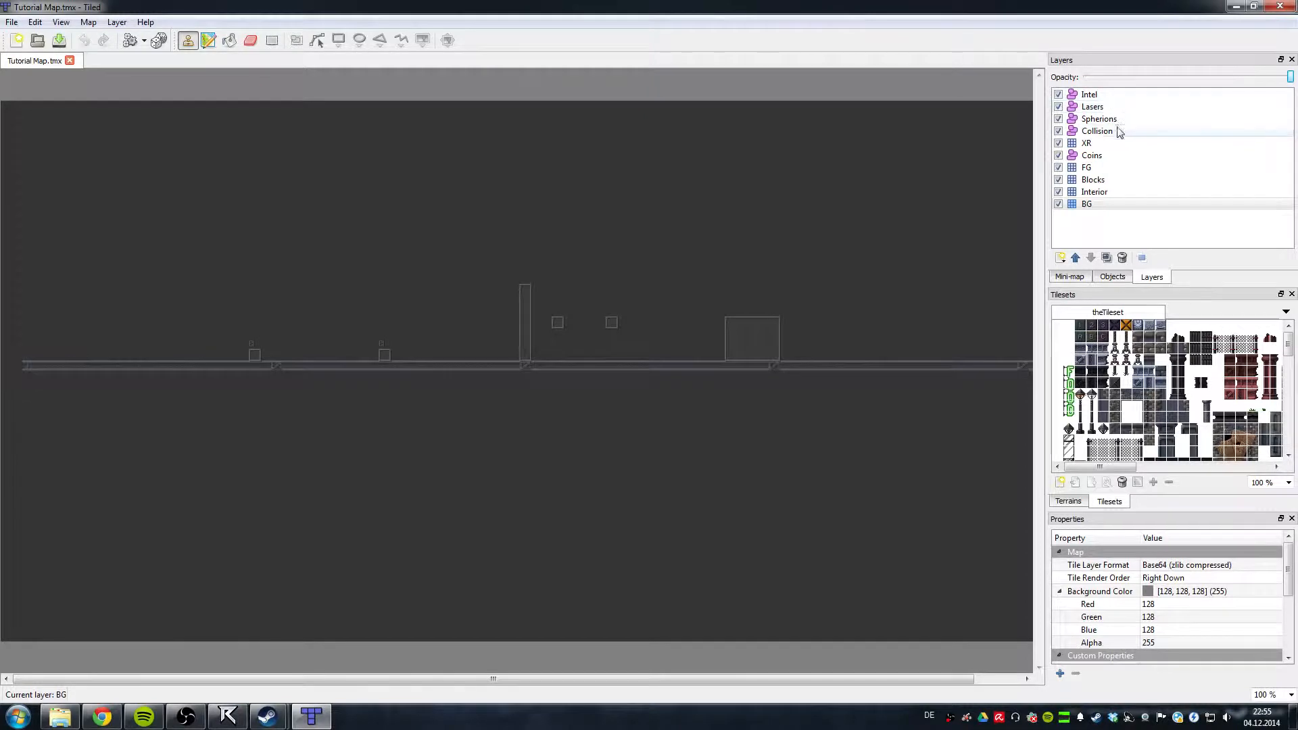
left_click(1109, 204)
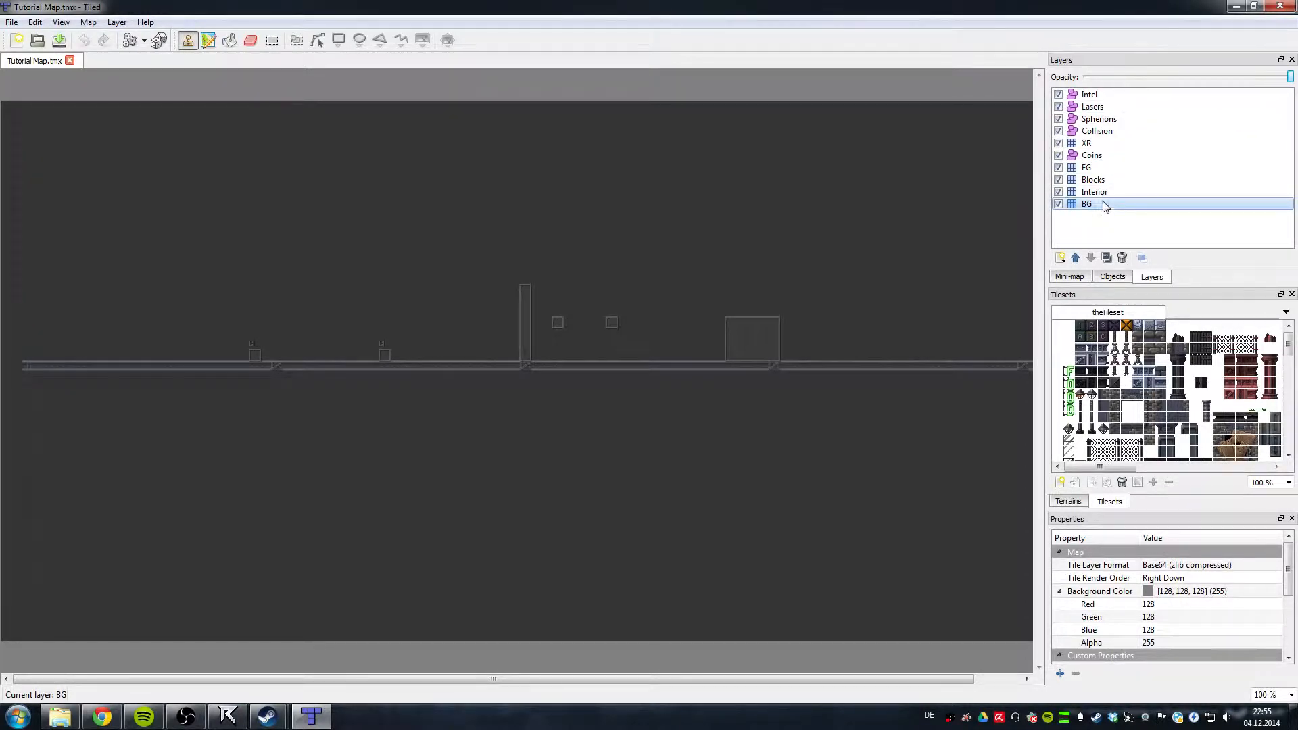
left_click(1108, 180)
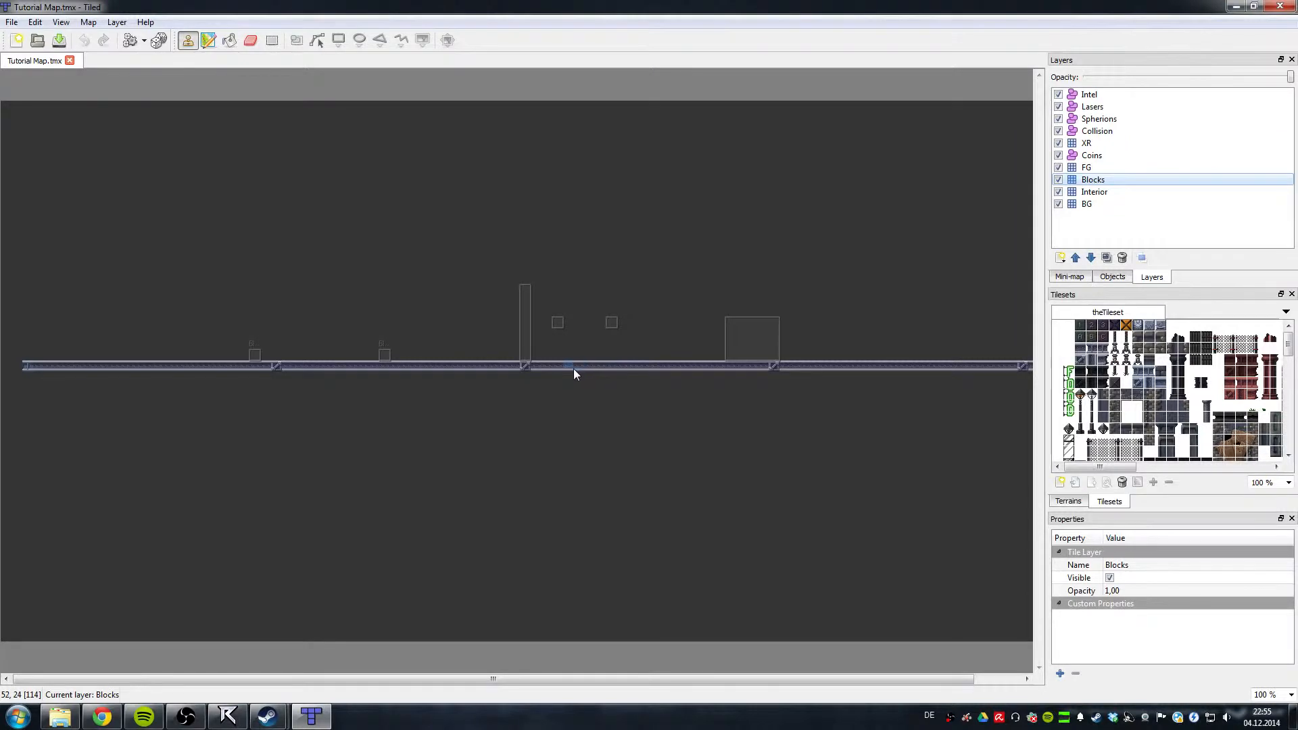
left_click(1101, 206)
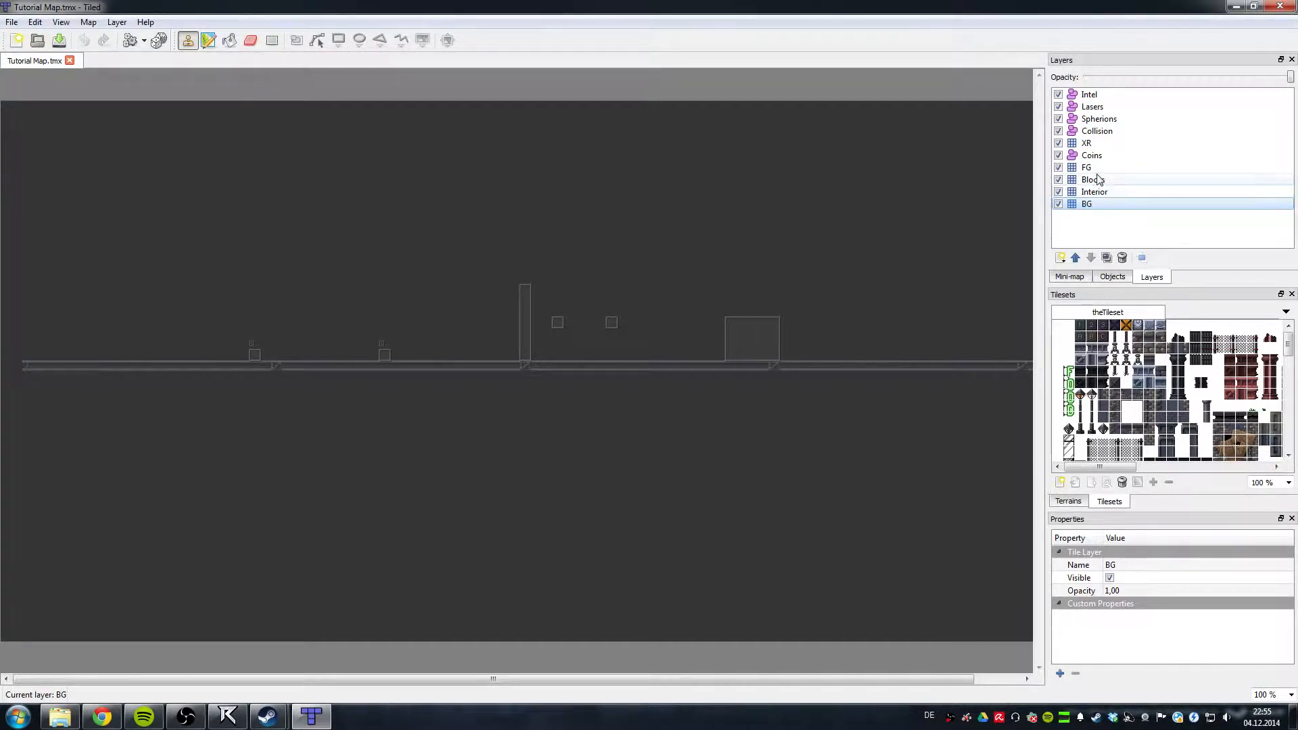
left_click(1107, 192)
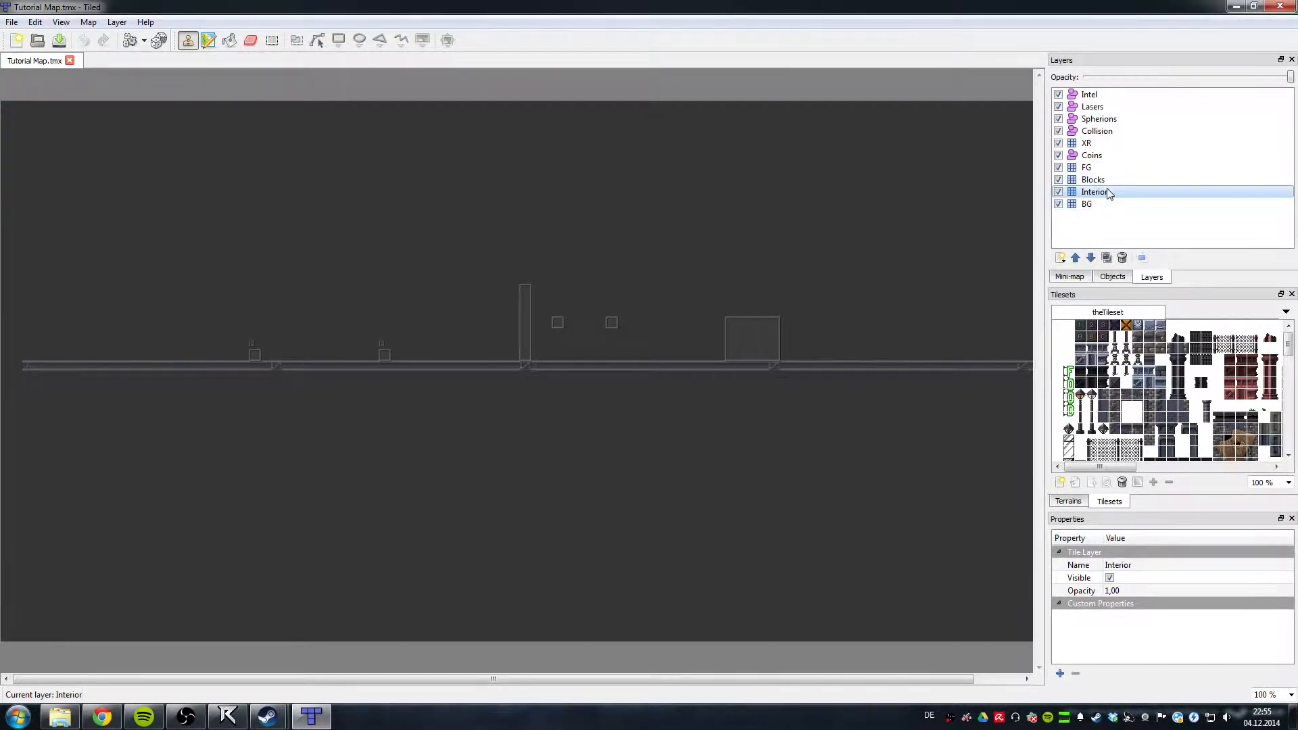
left_click(1100, 170)
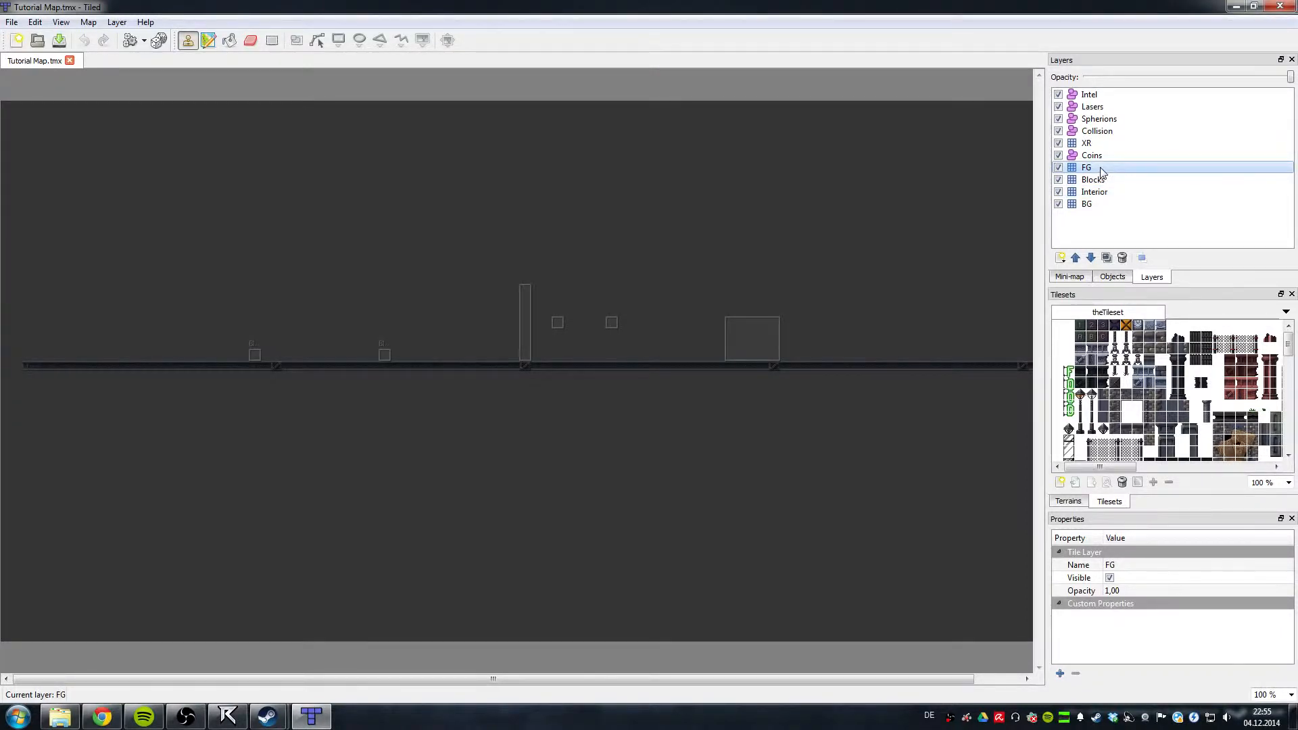
left_click(1096, 146)
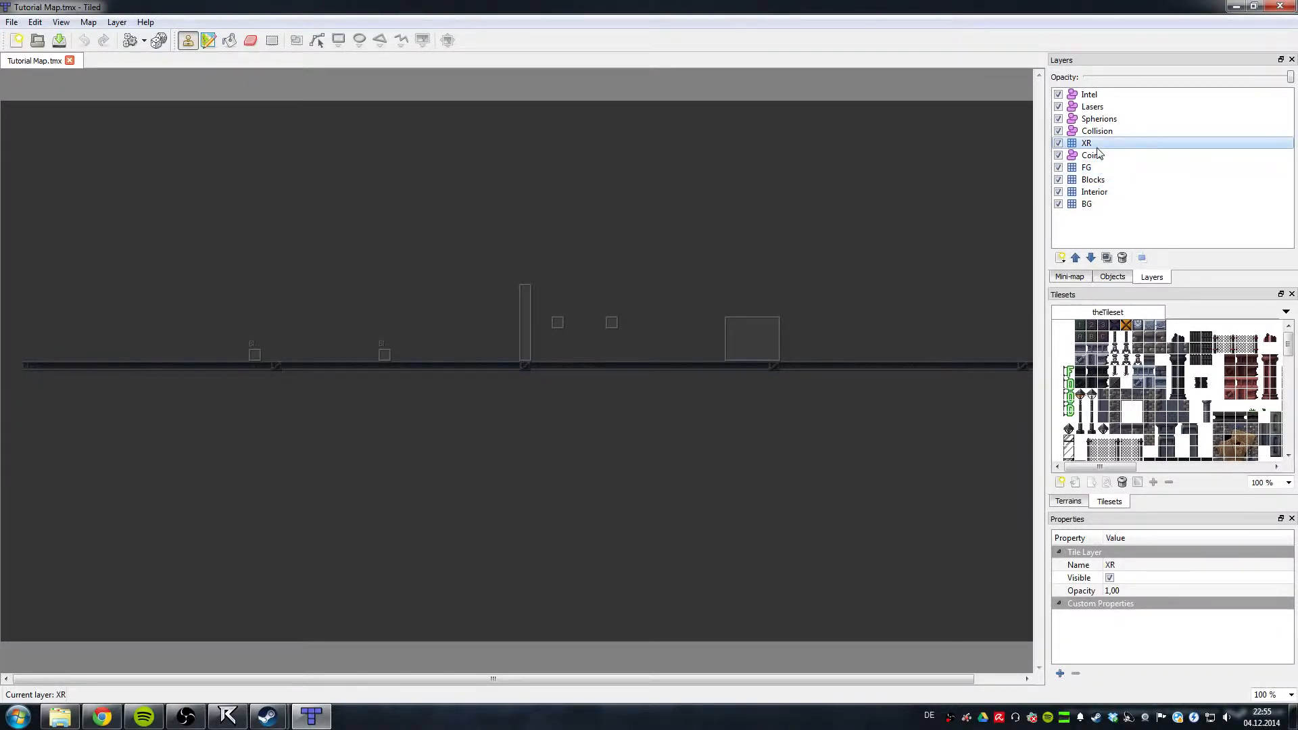
left_click(1105, 156)
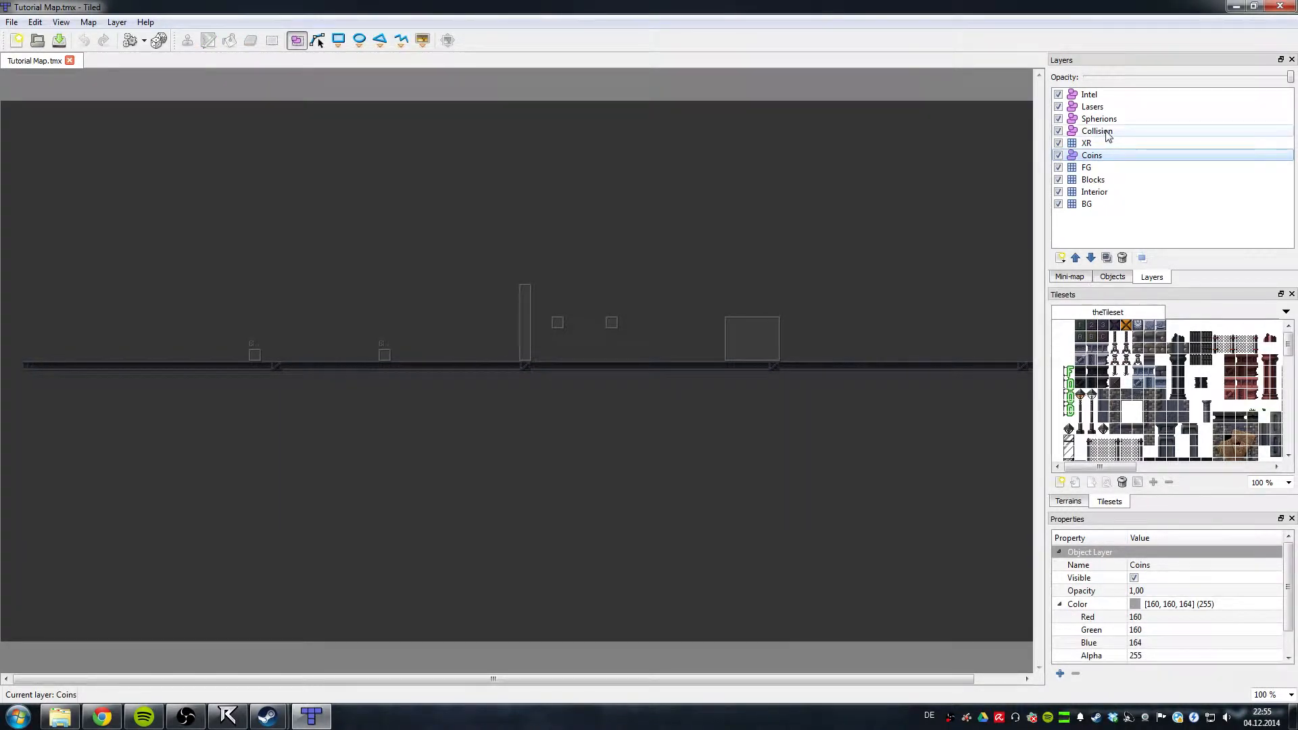
left_click(1106, 122)
left_click(1105, 108)
left_click(1104, 97)
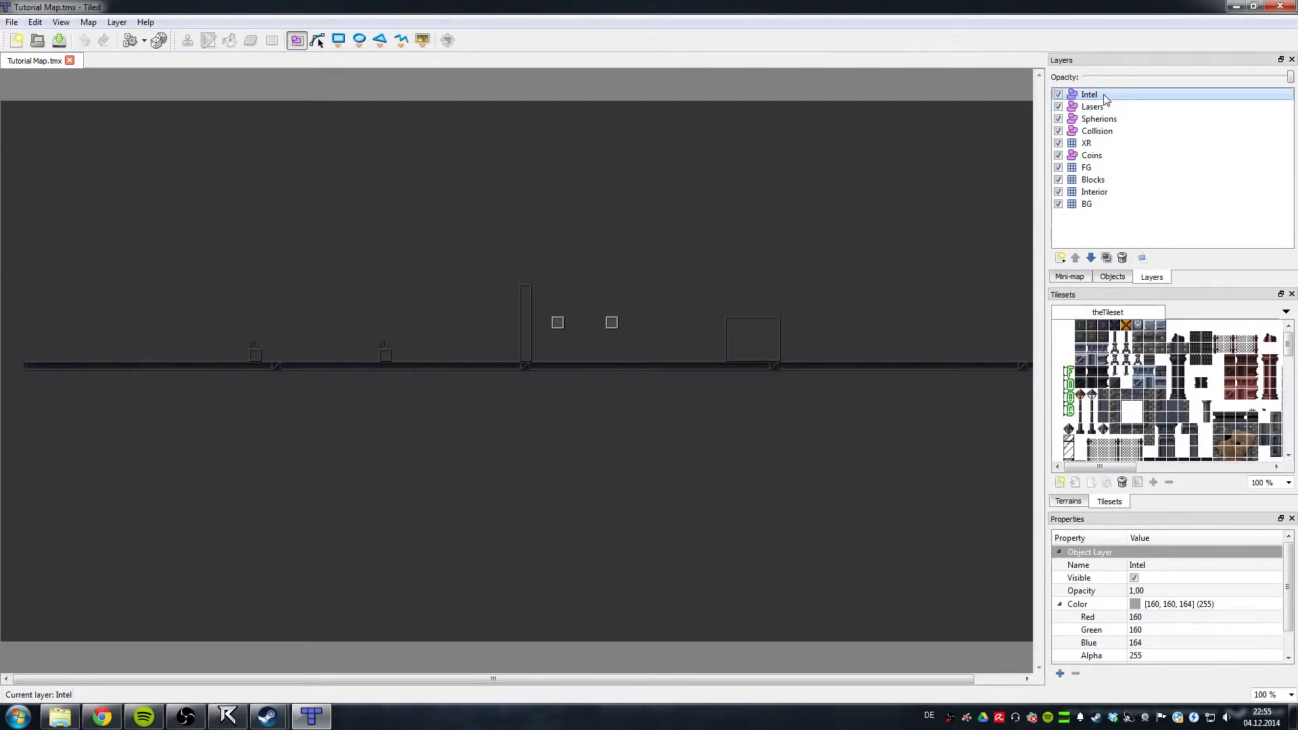
left_click(1122, 180)
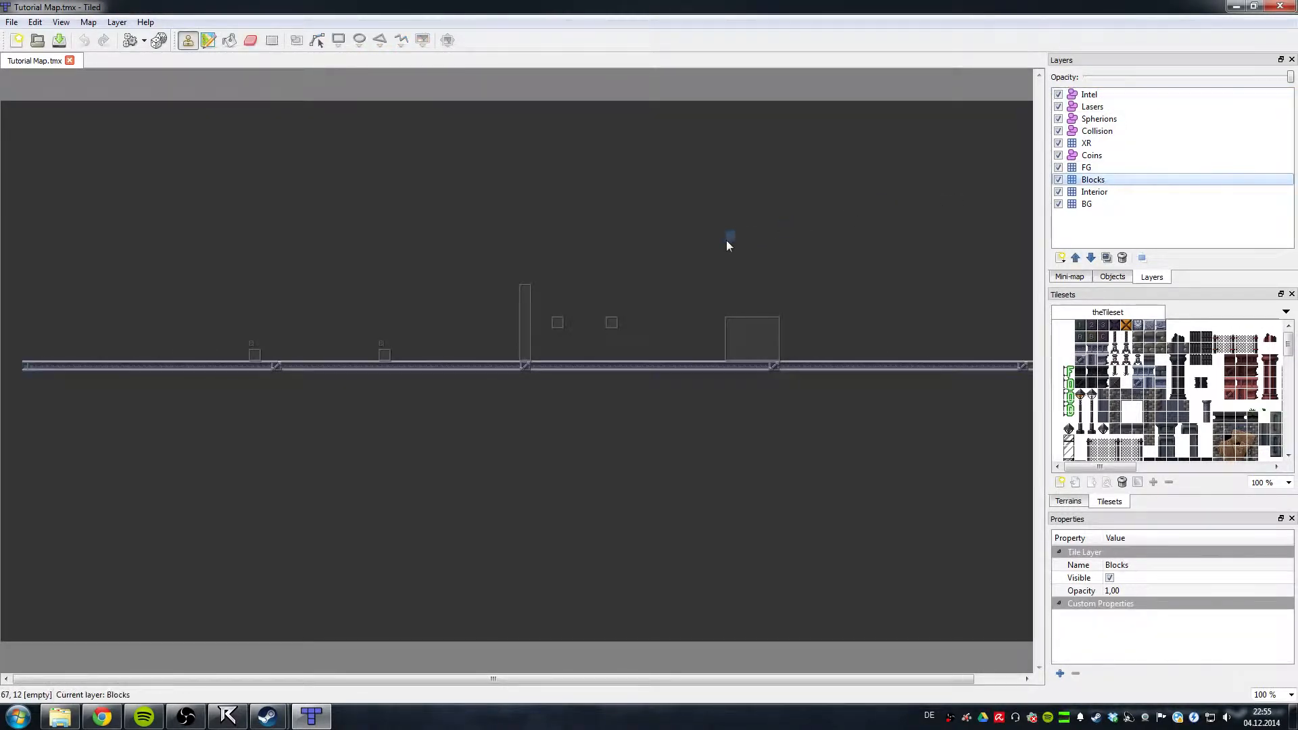
Step: Resize the map to a width of 120 tiles, keeping the height and offsets
scroll(726, 241, "down", 1, "ctrl")
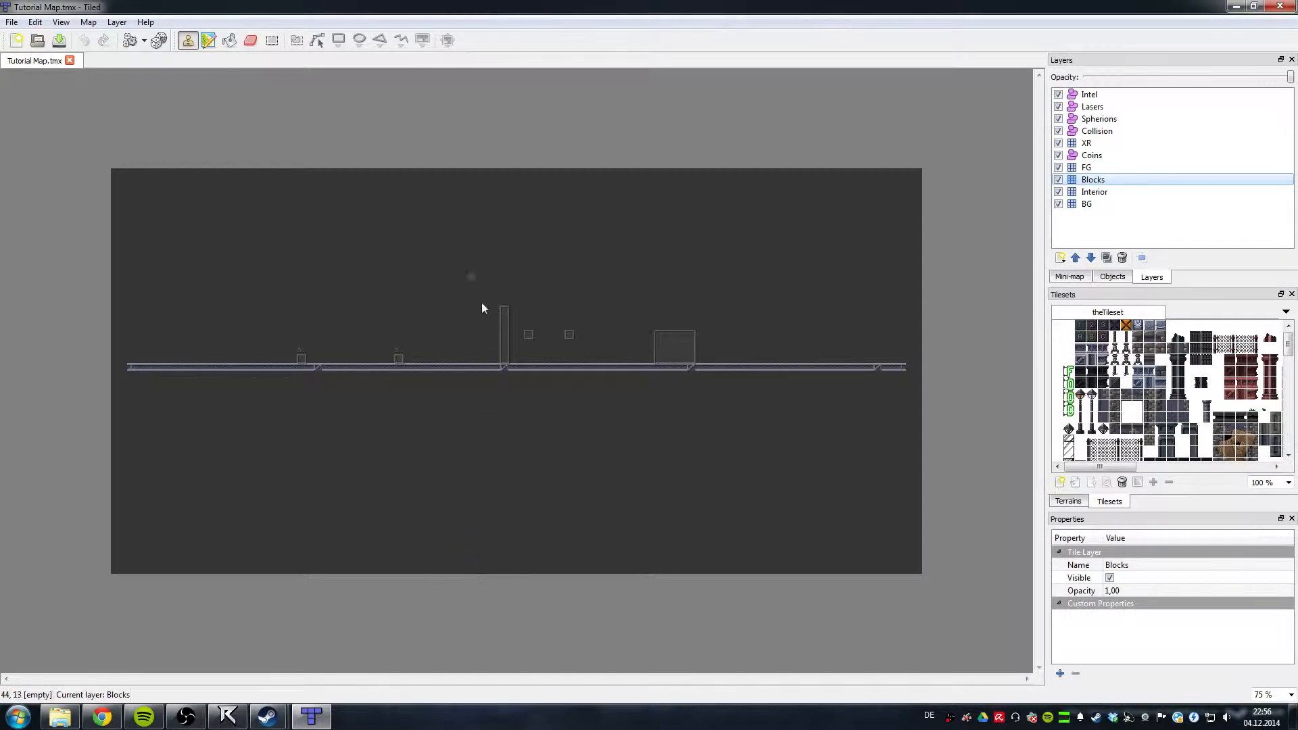
left_click(88, 23)
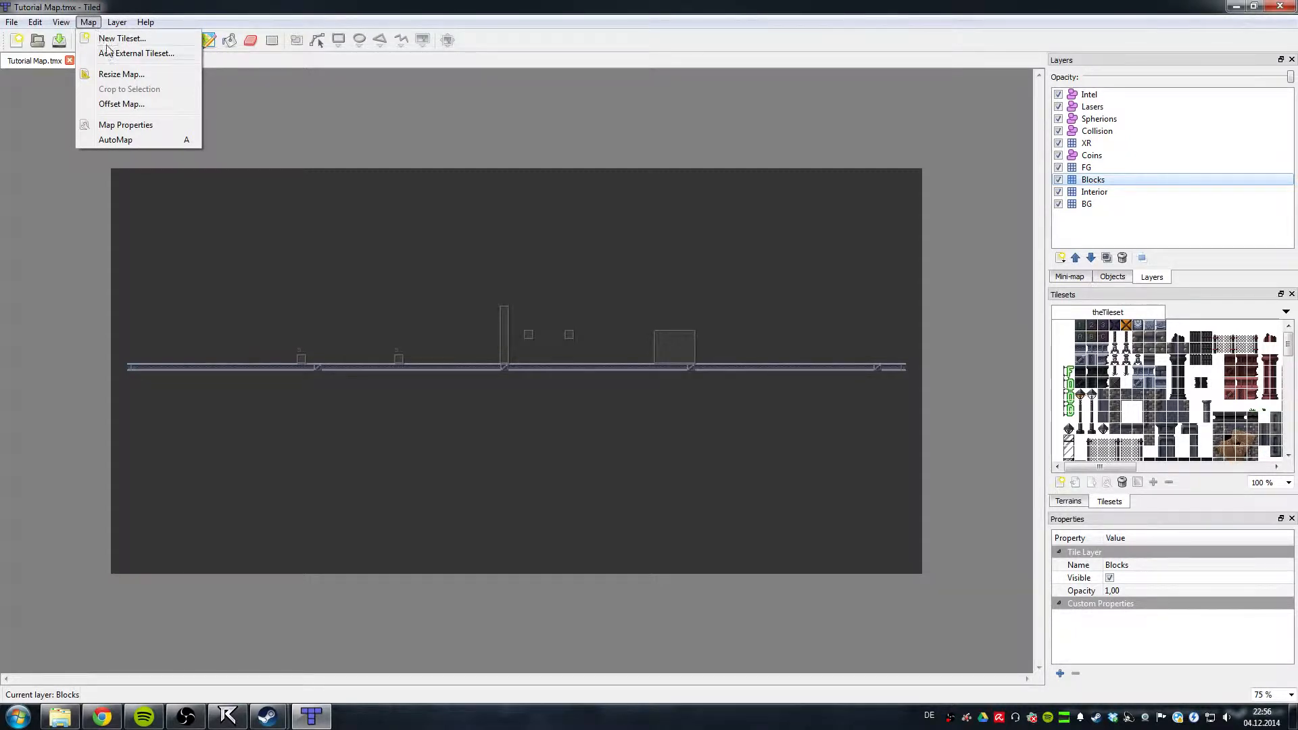
left_click(120, 74)
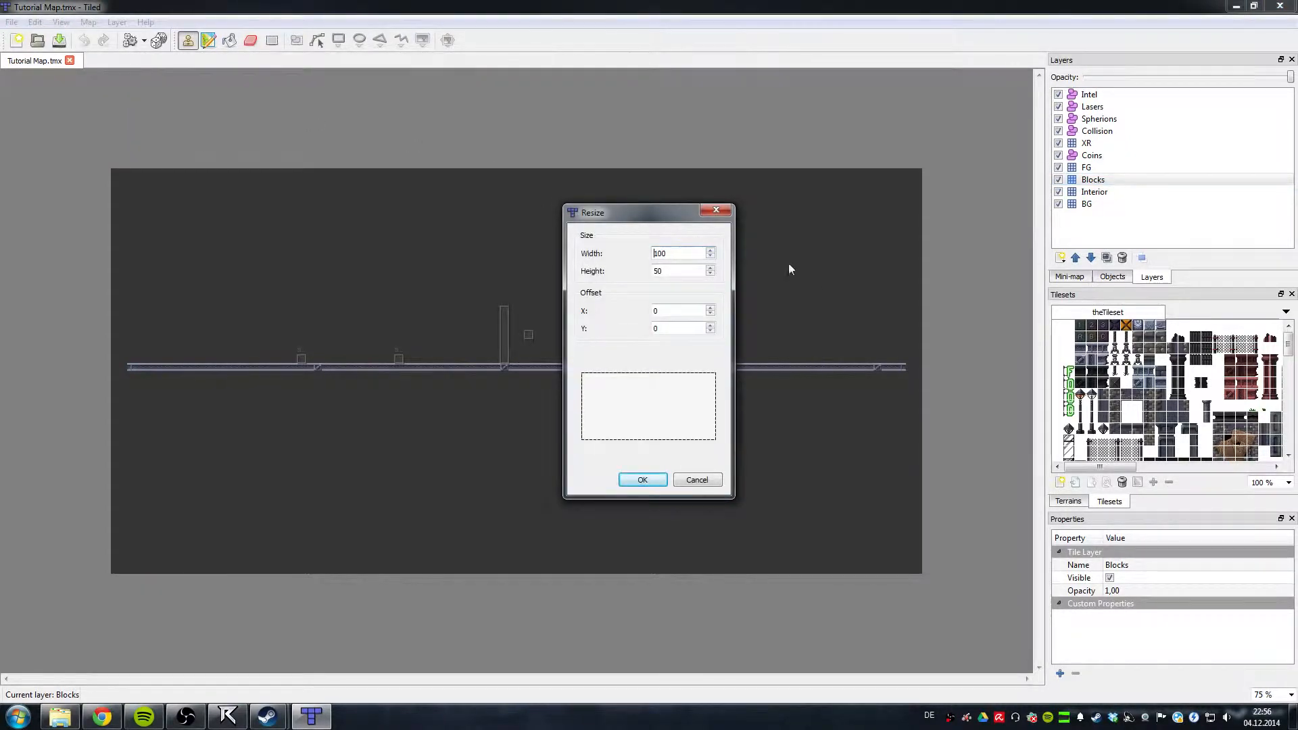
left_click_drag(688, 252, 553, 255)
type("120")
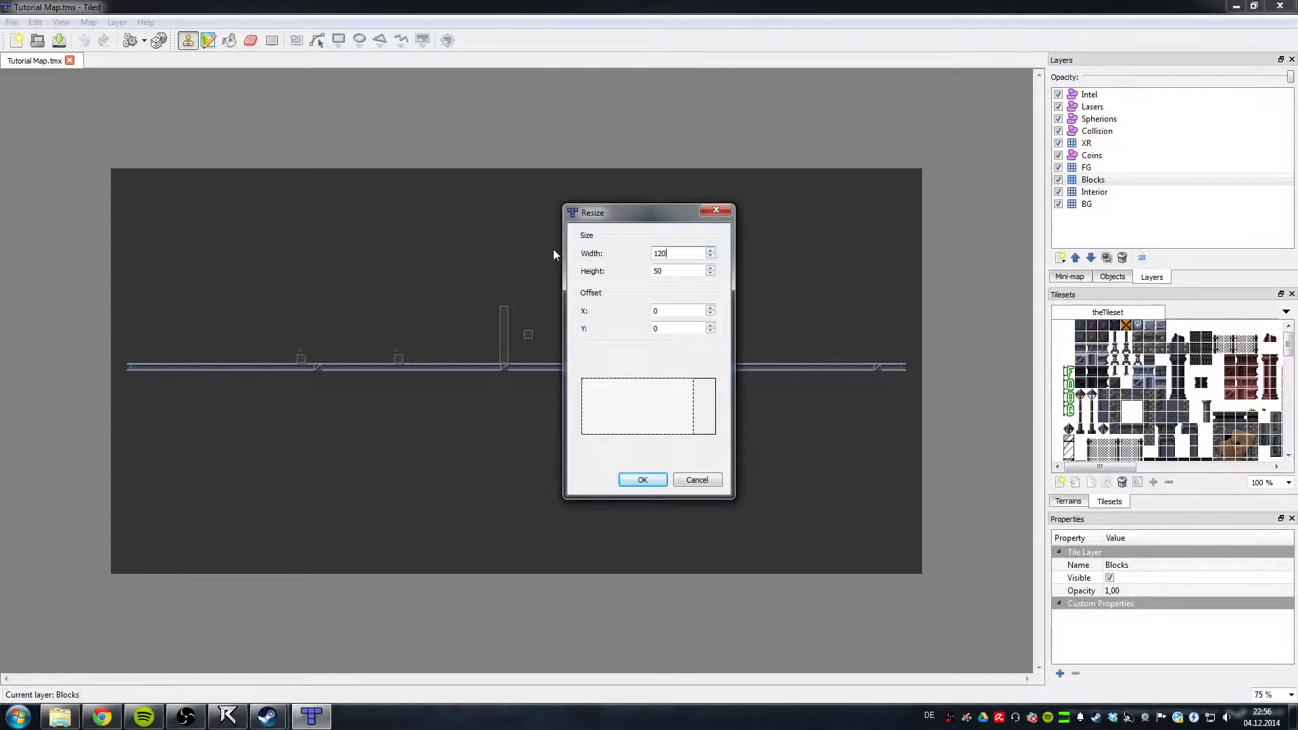
left_click(643, 481)
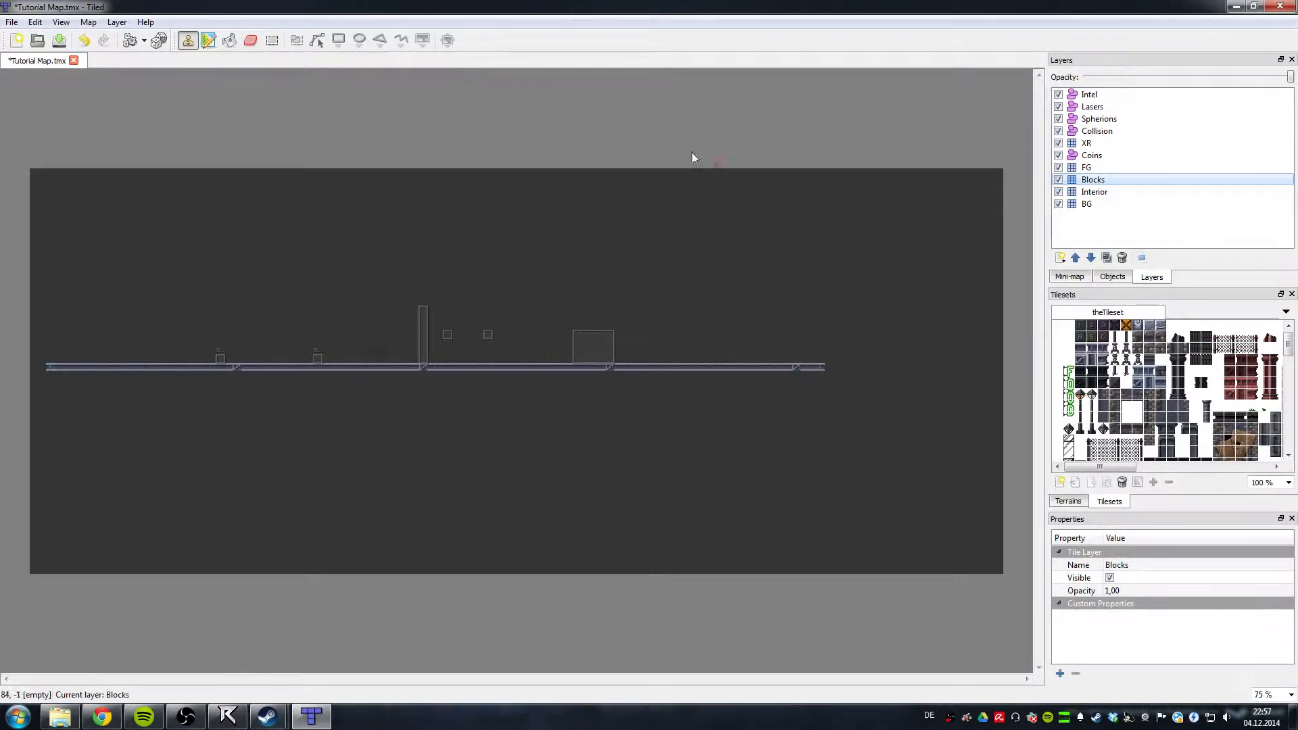
Step: Look through the tiles available in theTileset and pick tile 170 for the Blocks layer
left_click(1089, 349)
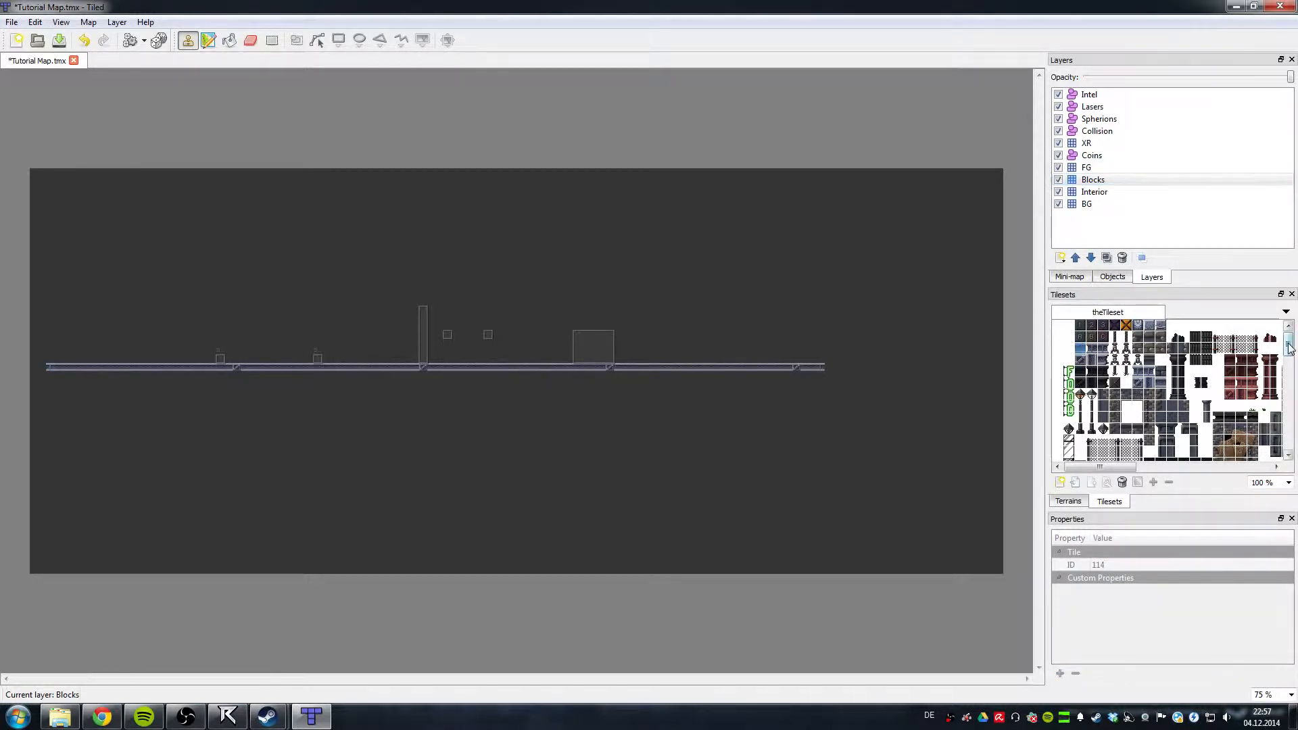
left_click_drag(1289, 349, 1288, 400)
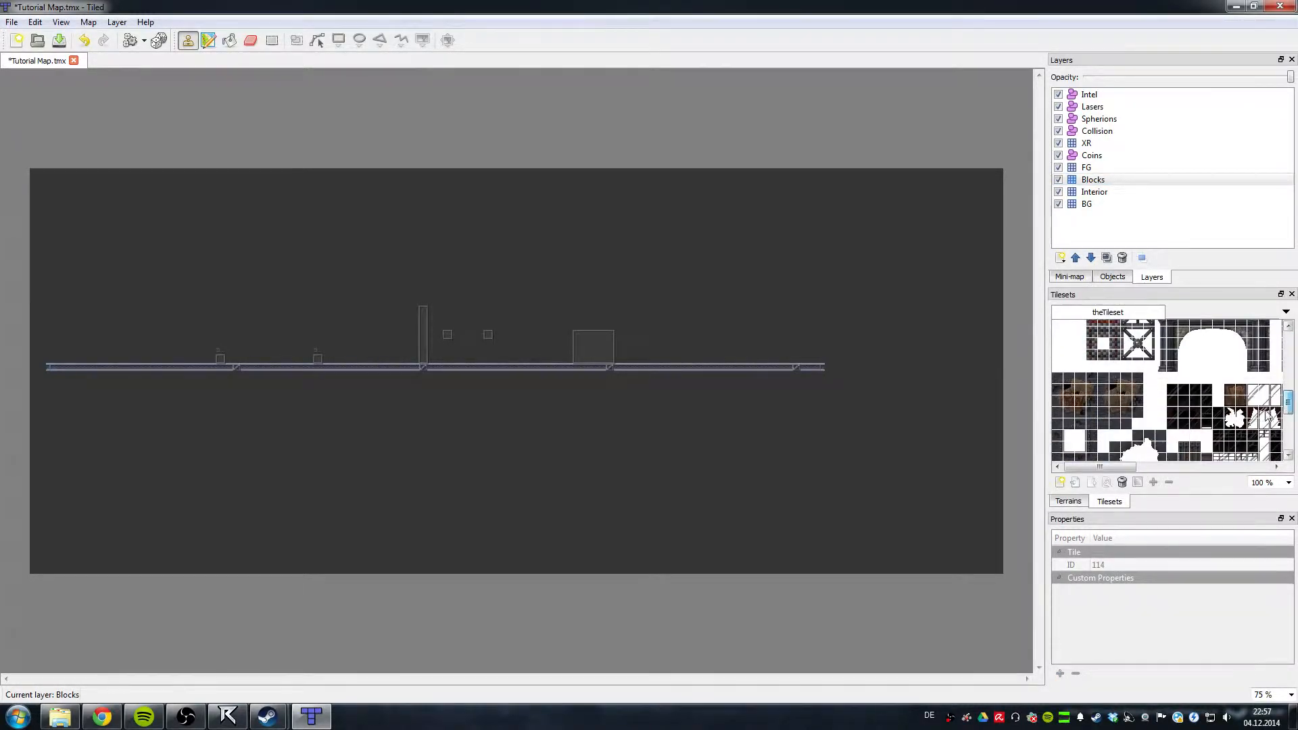
left_click_drag(1125, 467, 1203, 466)
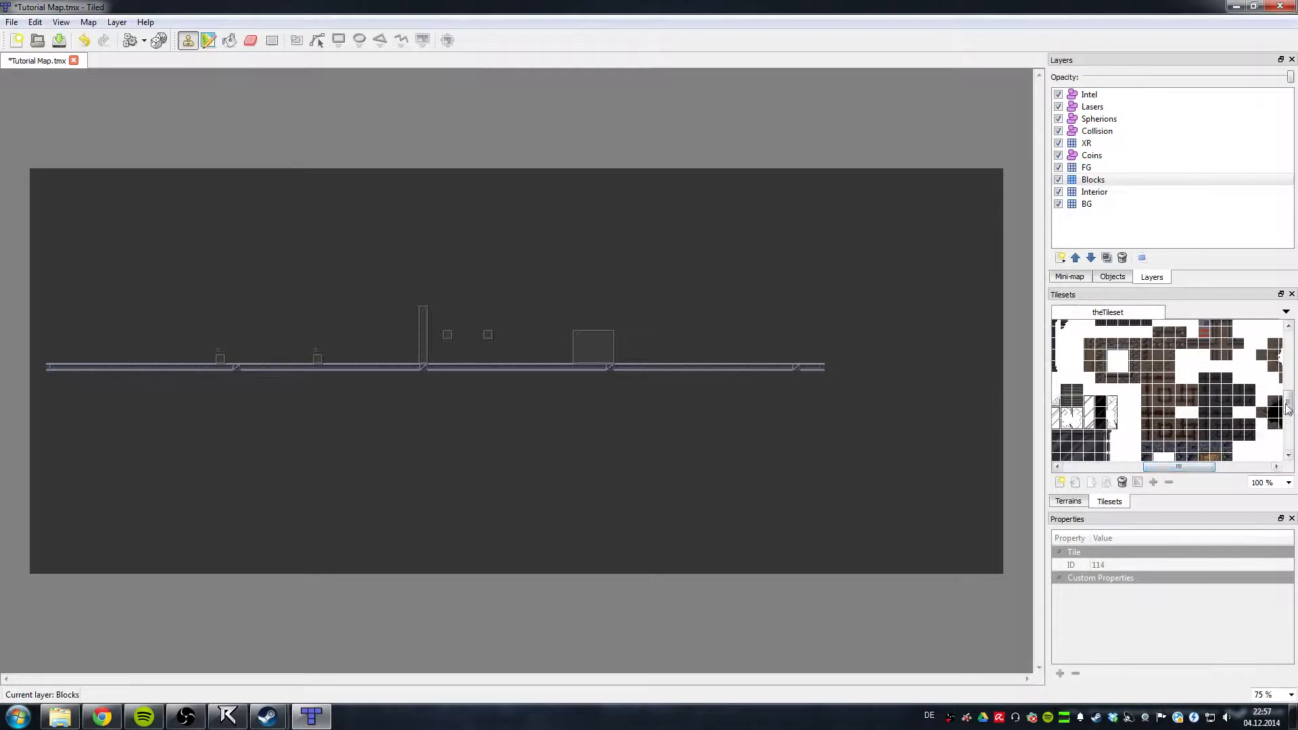
left_click_drag(1289, 405, 1289, 342)
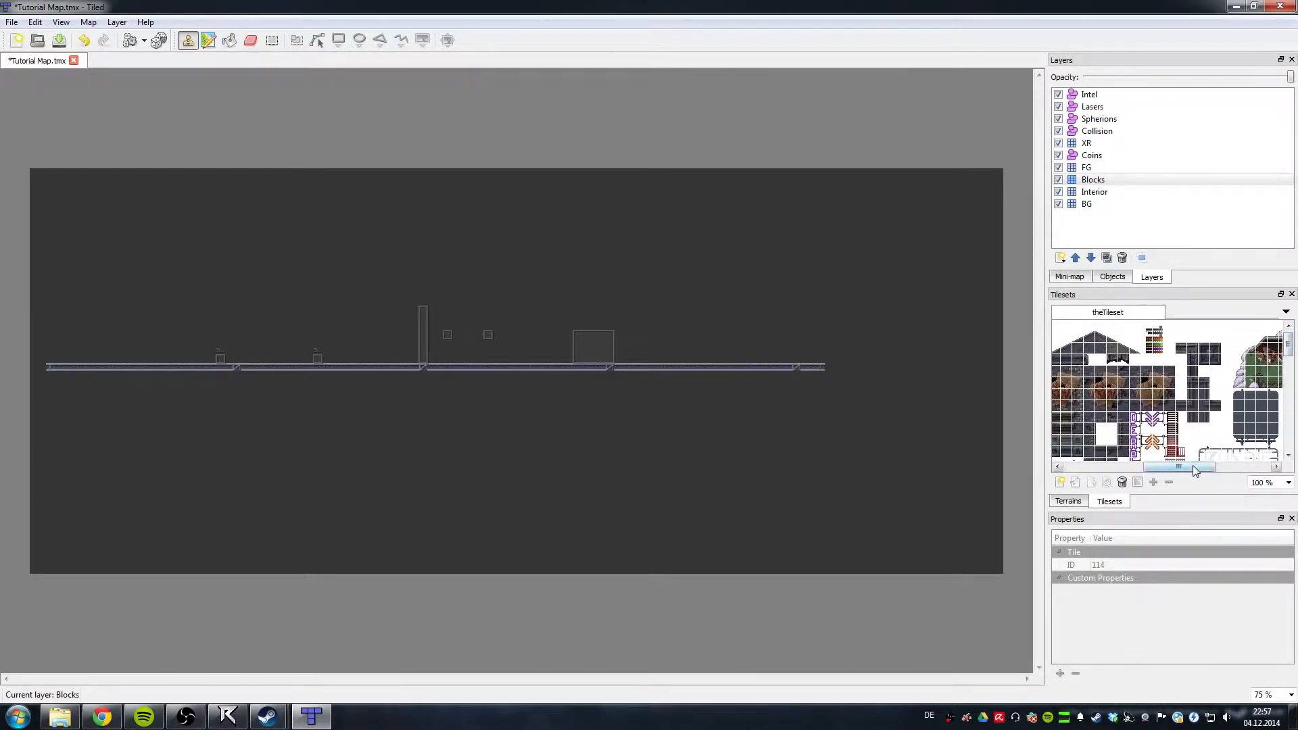
left_click_drag(1193, 465, 1090, 467)
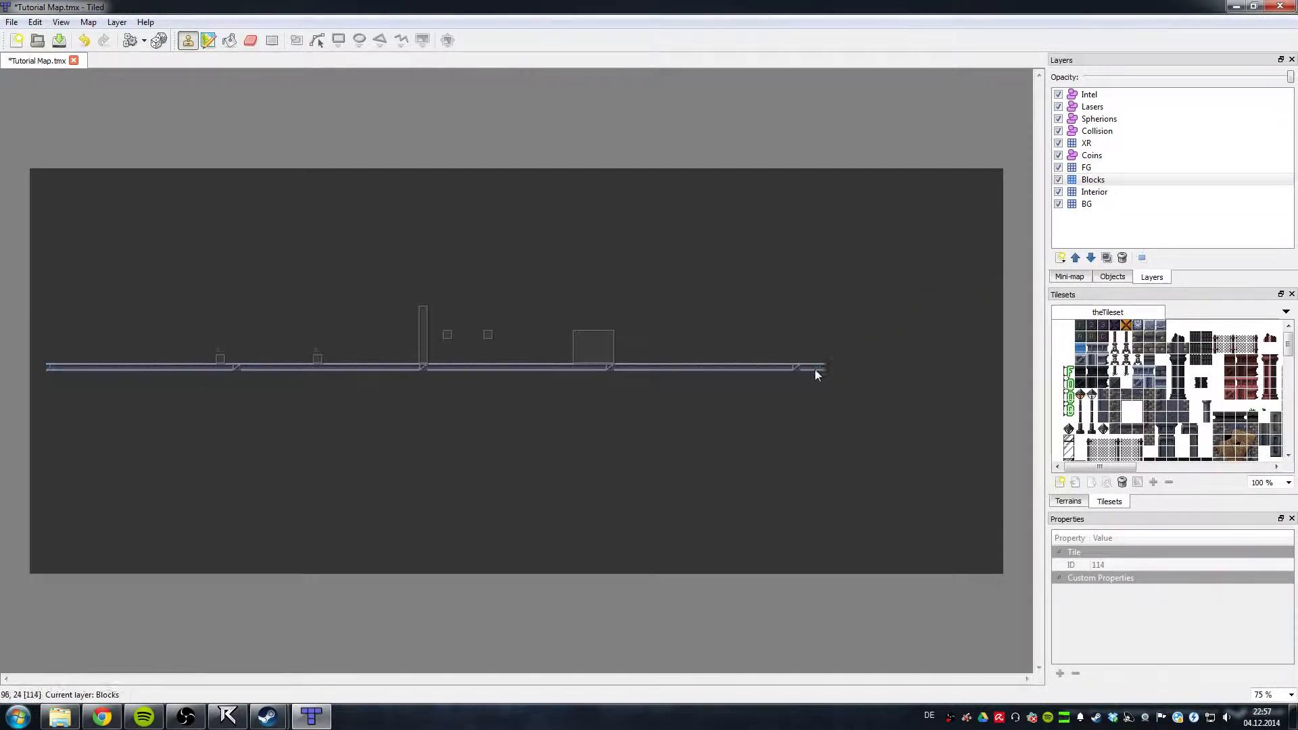
left_click(1080, 359)
Step: Try capturing a section of the floor about 18 tiles wide on the Blocks layer as a reusable stamp
right_click_drag(463, 371, 588, 412)
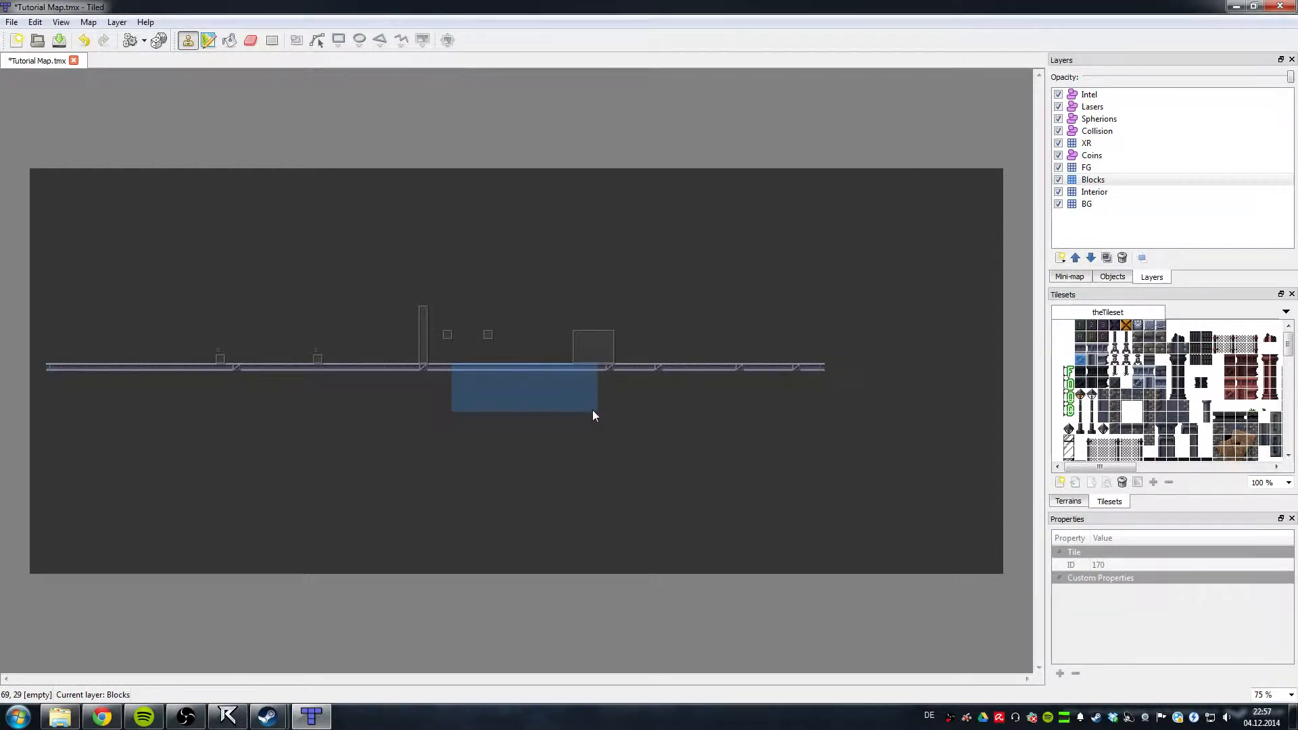
right_click_drag(593, 410, 592, 411)
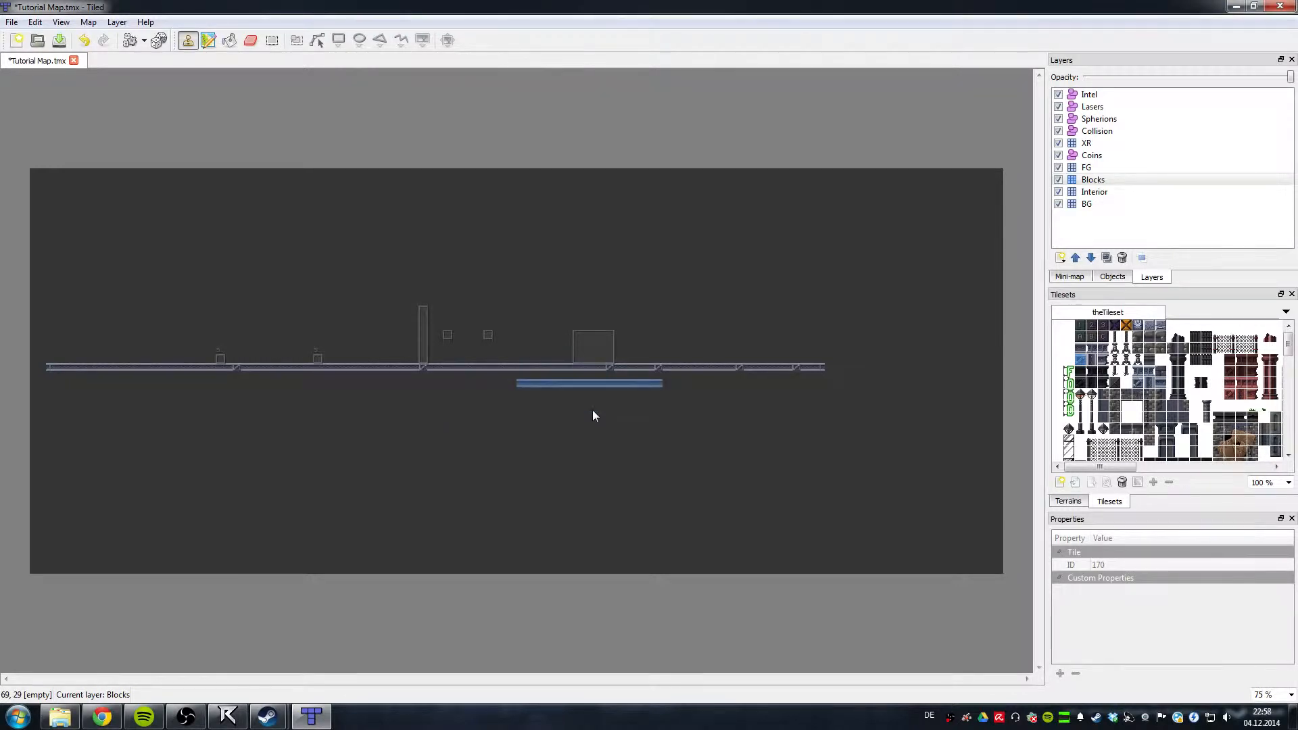
right_click(714, 390)
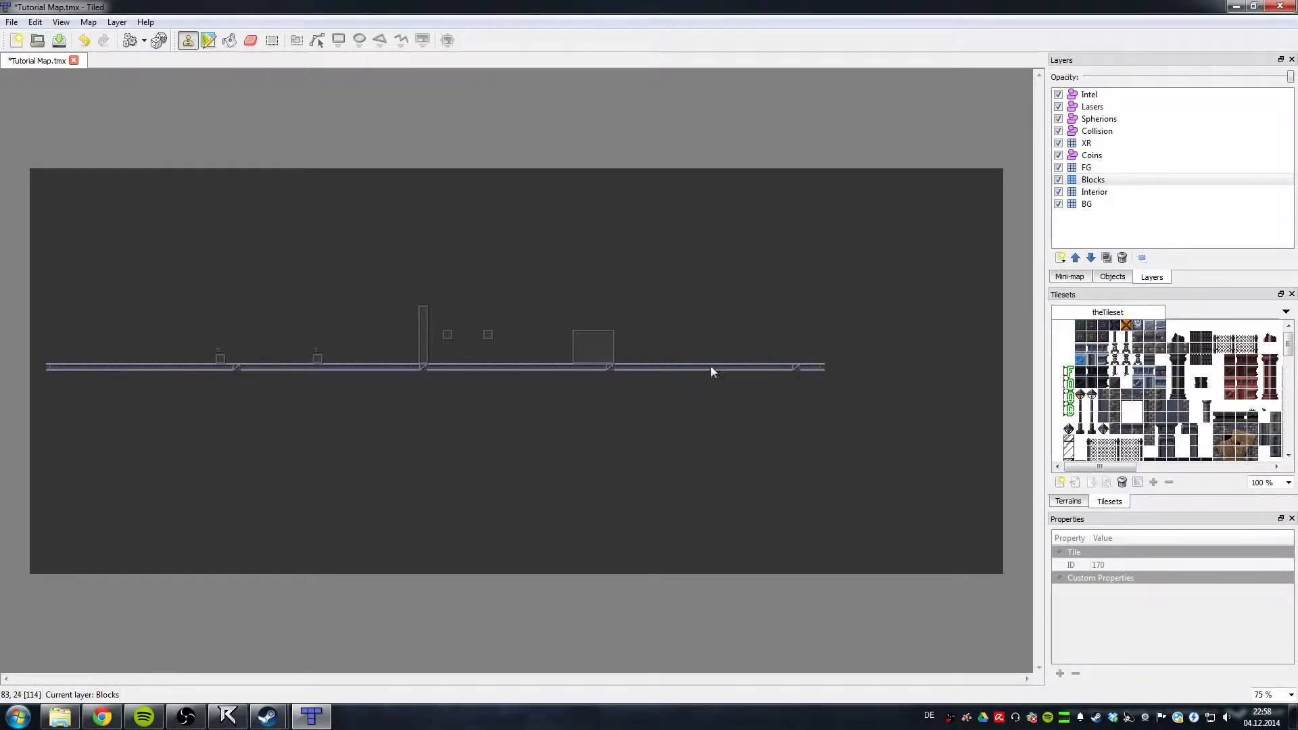
Step: Extend the Blocks layer floor toward the map's right end by stamping a copied floor section about 20 tiles wide
right_click_drag(667, 371, 774, 377)
left_click_drag(821, 367, 907, 369)
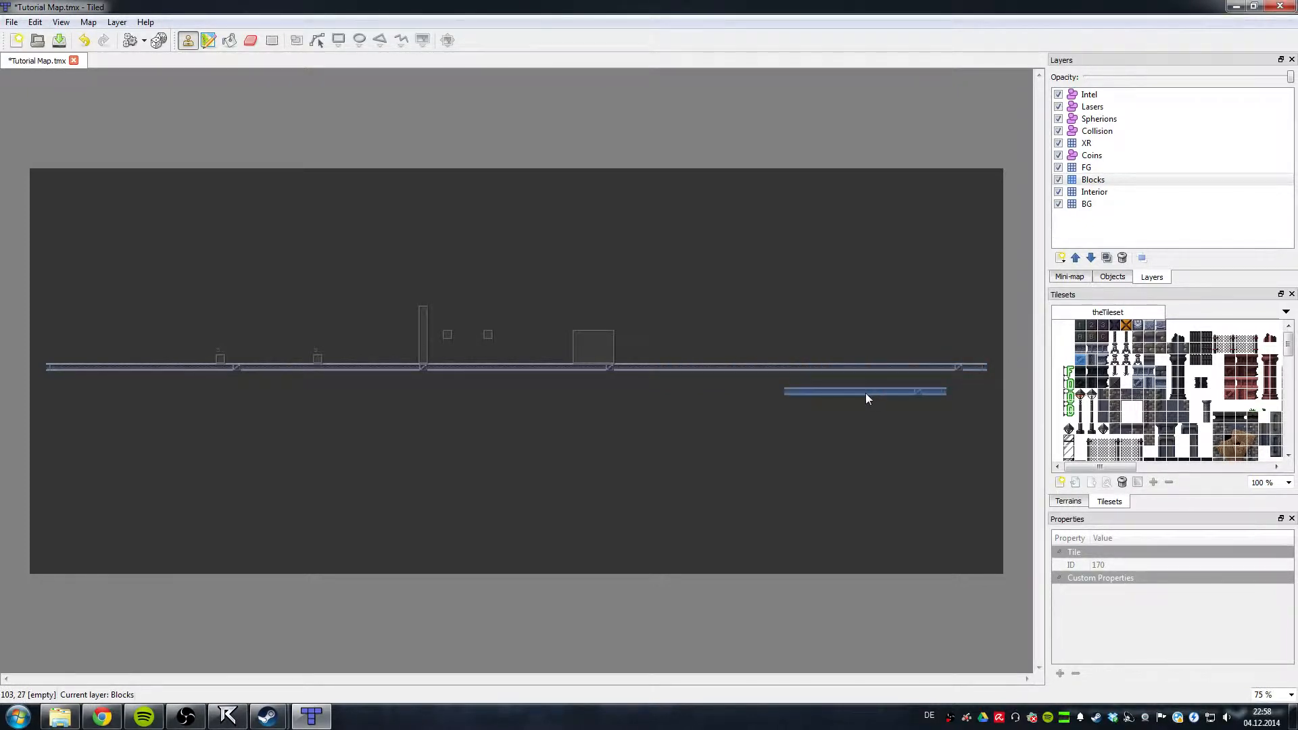
right_click(859, 396)
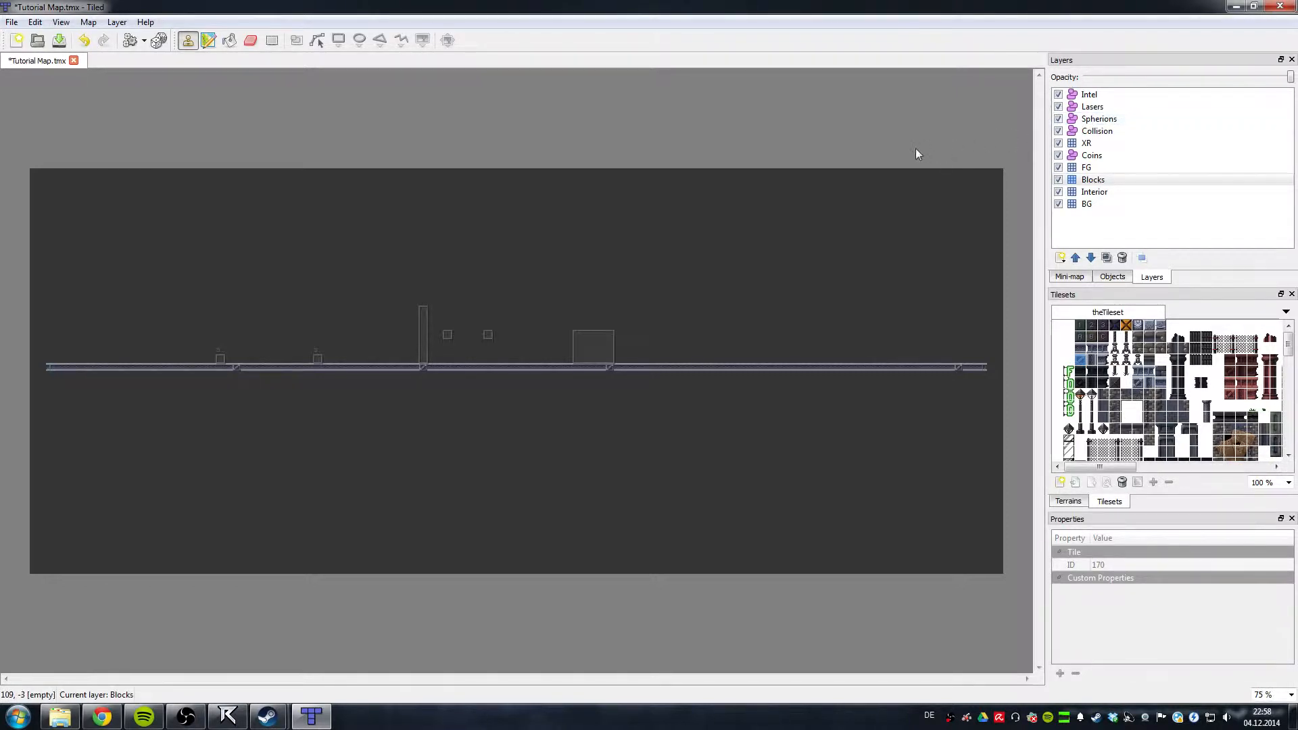
Step: Draw a rectangle about 64 x 96 on the Spherions layer, standing on the floor right of the existing Spherions rectangle
left_click(1105, 120)
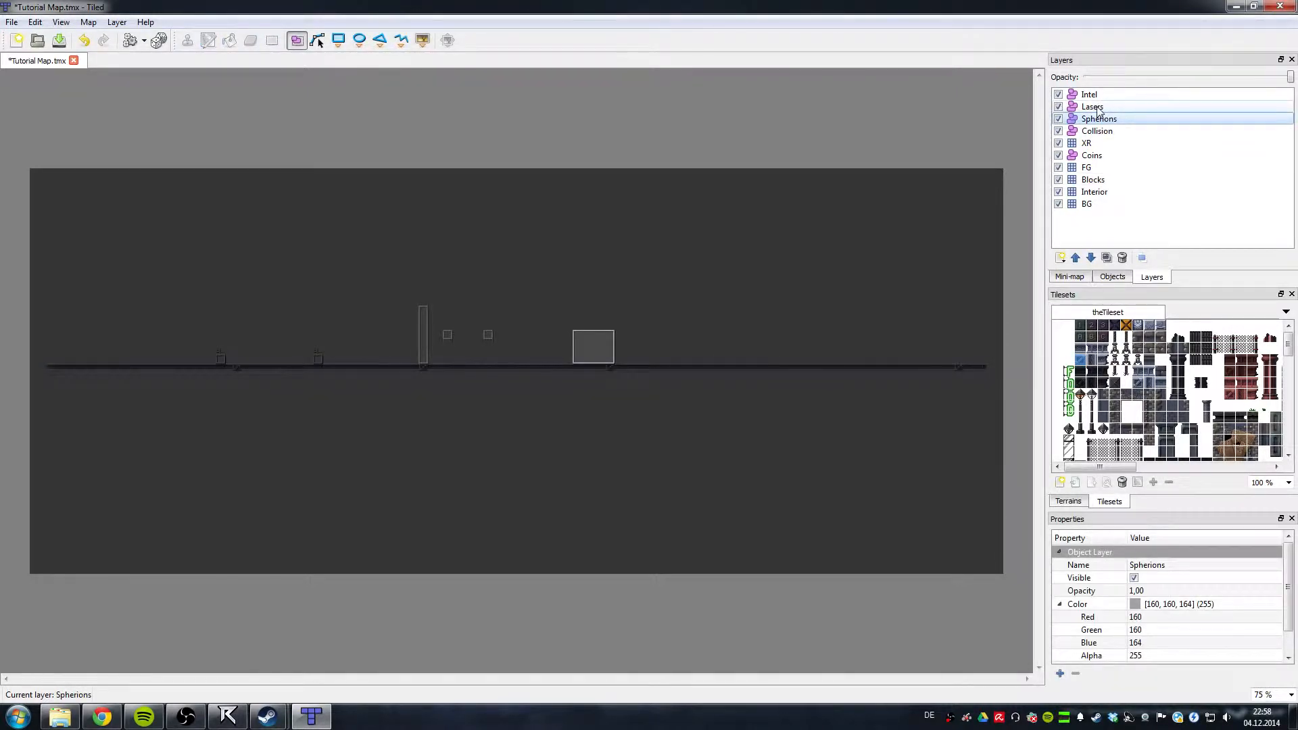
left_click(1100, 109)
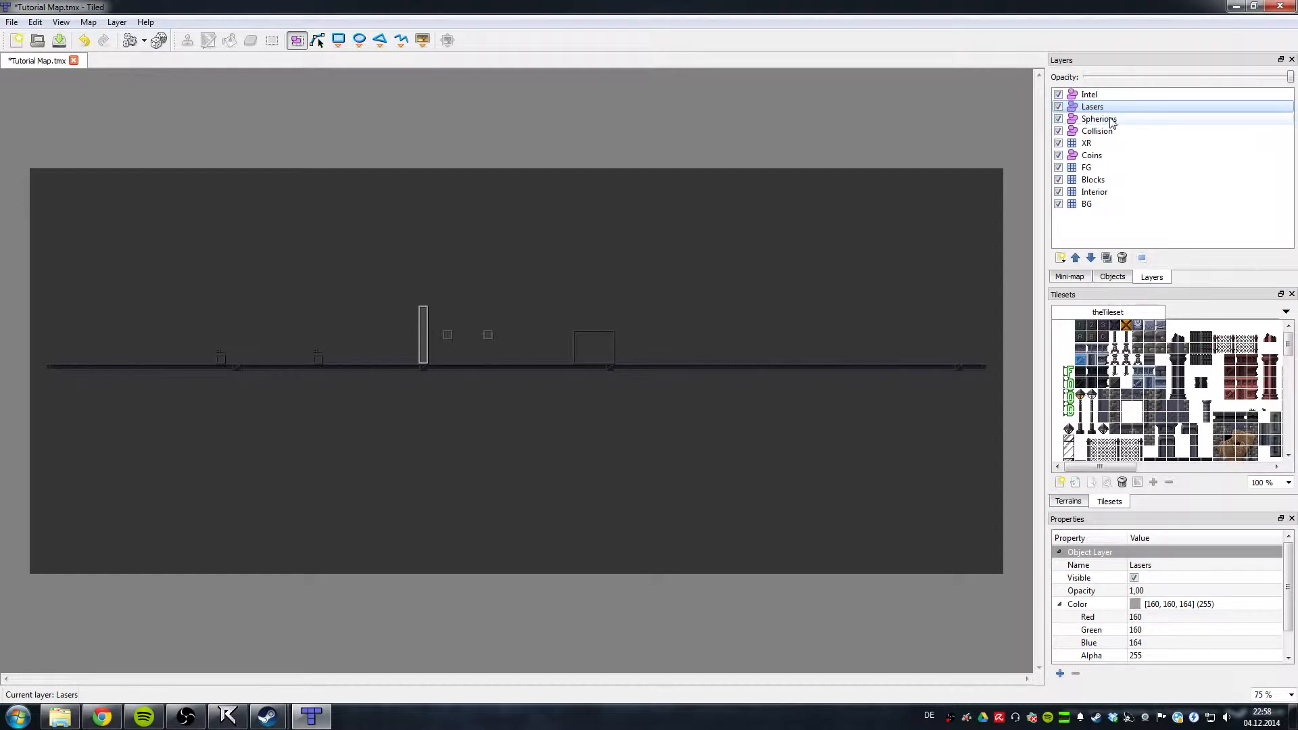
left_click(1110, 121)
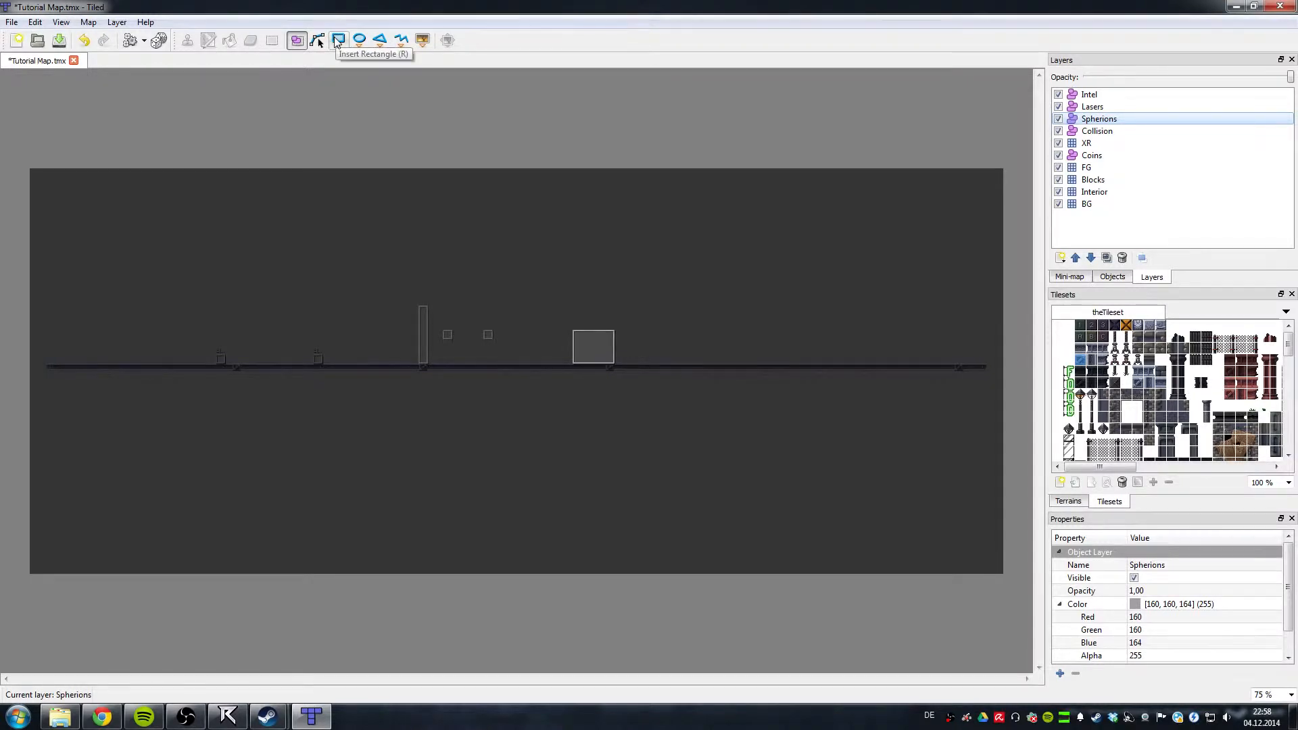
left_click(338, 41)
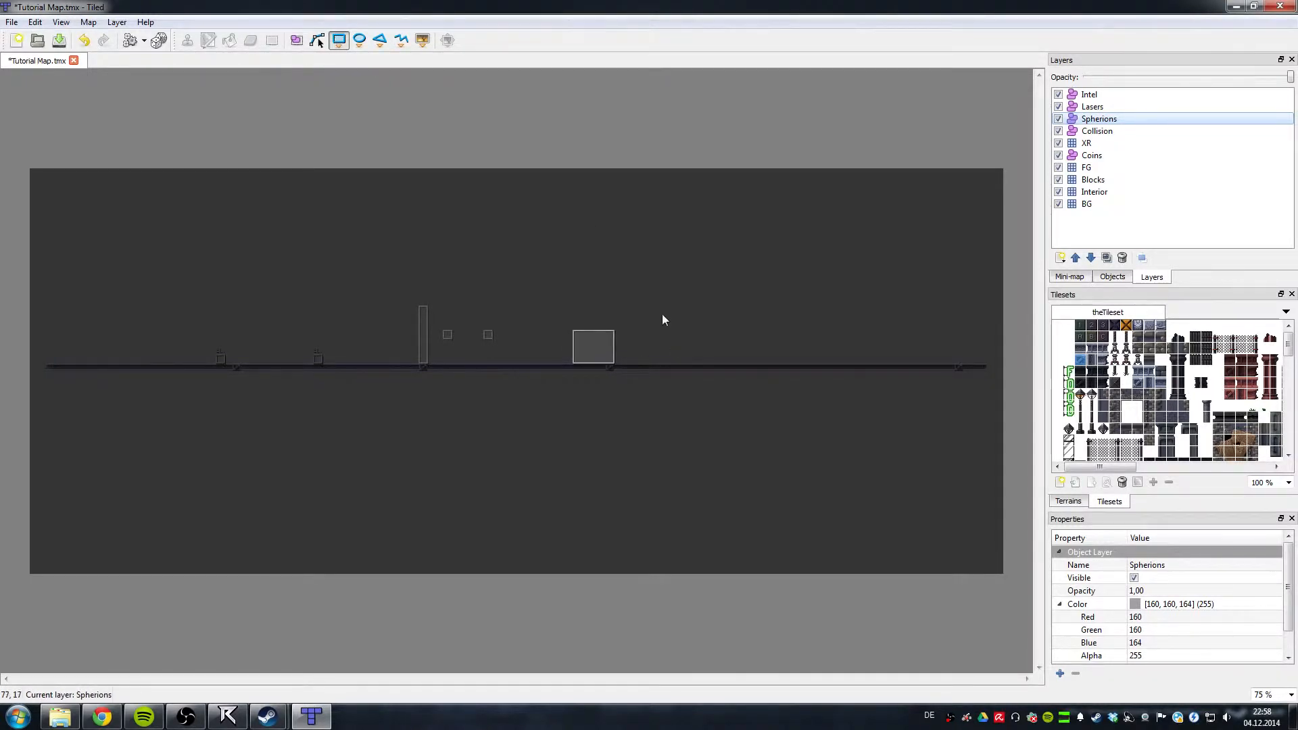
left_click_drag(663, 315, 693, 363)
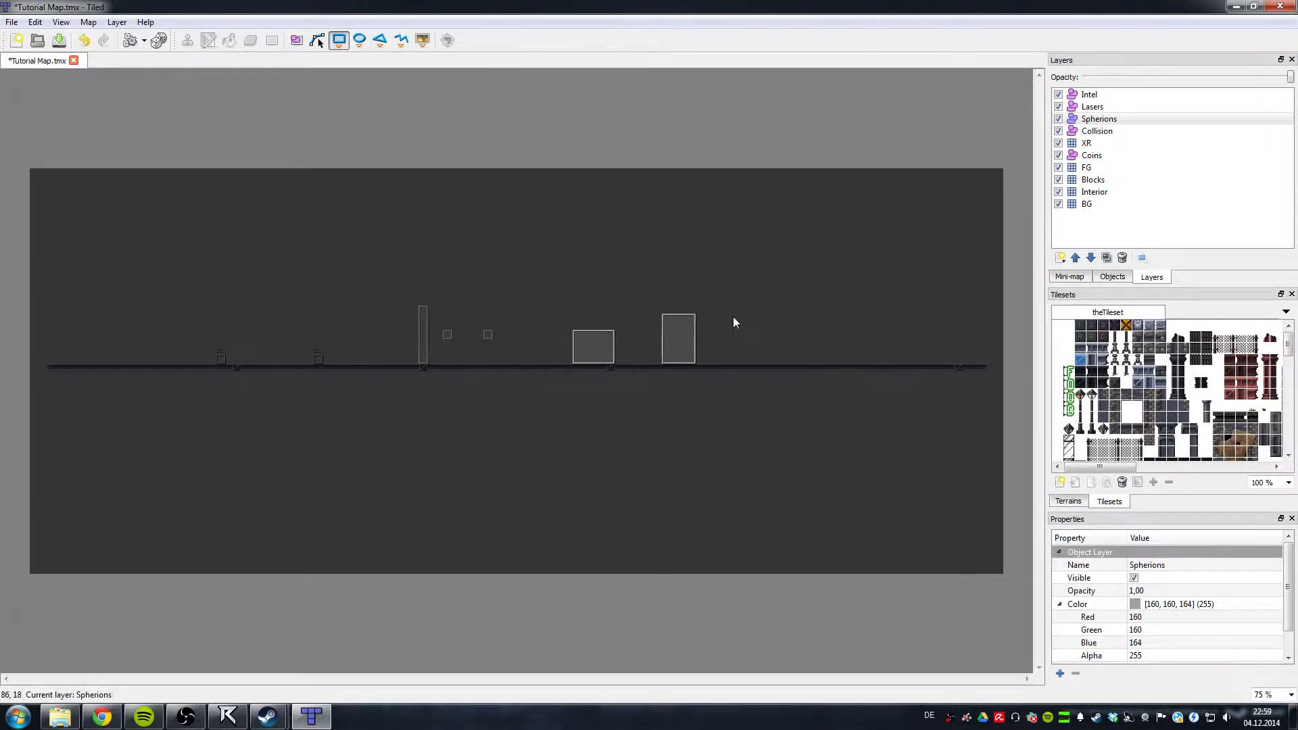
Step: Move the laser rectangle on the Lasers layer one tile left to X 752, Y 272
left_click(1102, 108)
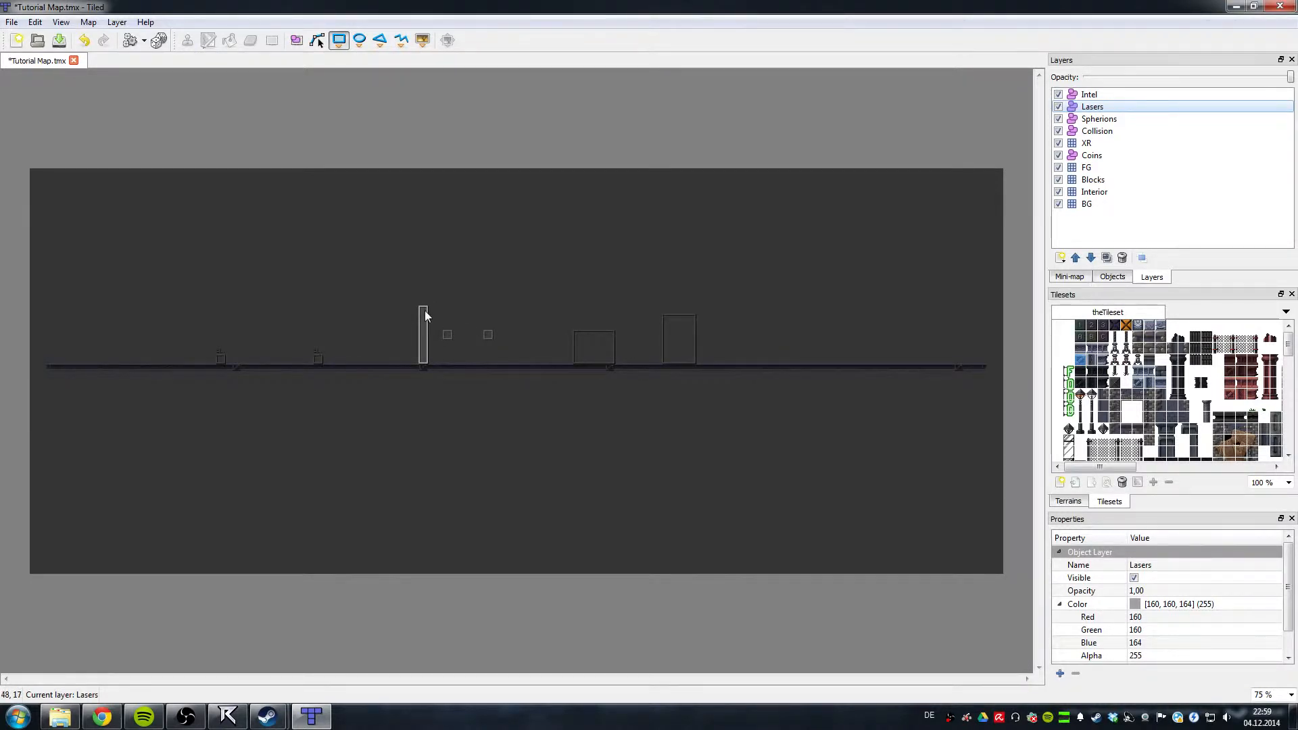
key("s")
left_click_drag(424, 328, 413, 329)
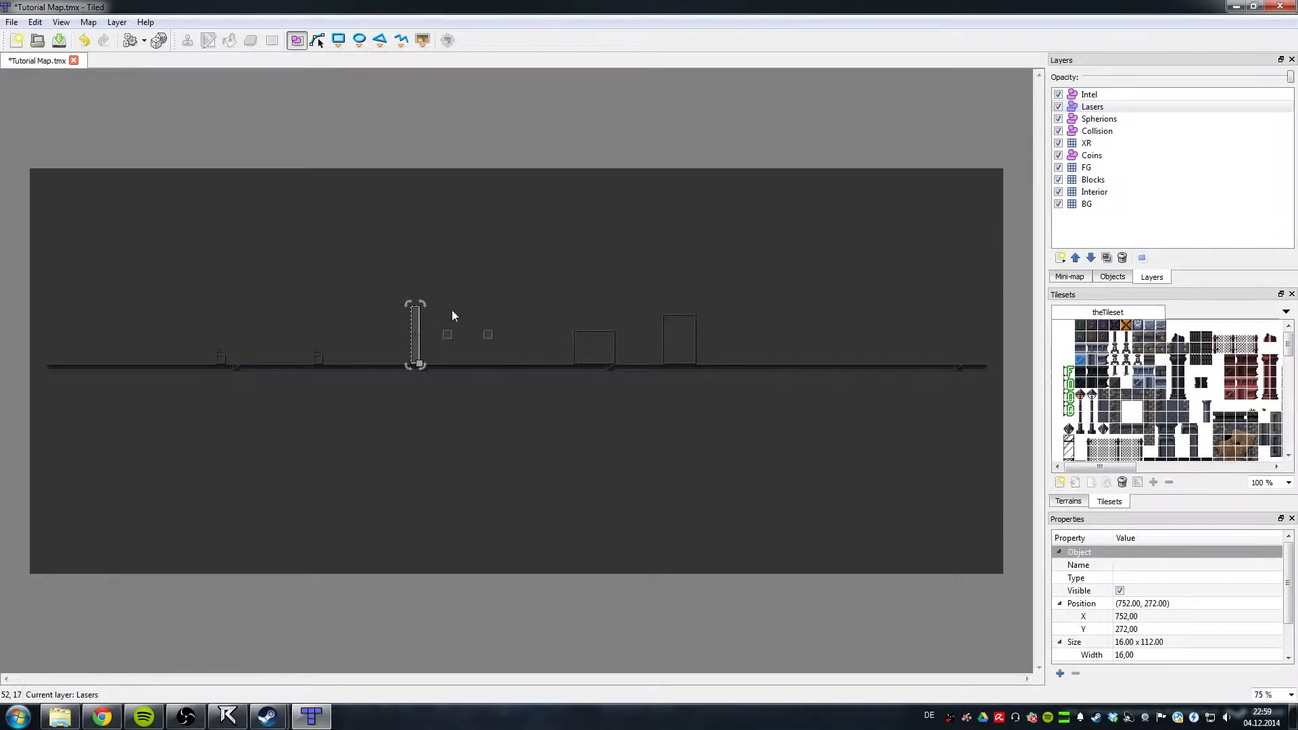
Step: Try drawing two wide horizontal rectangles on the Lasers layer above the intel boxes, and undo both
key("r")
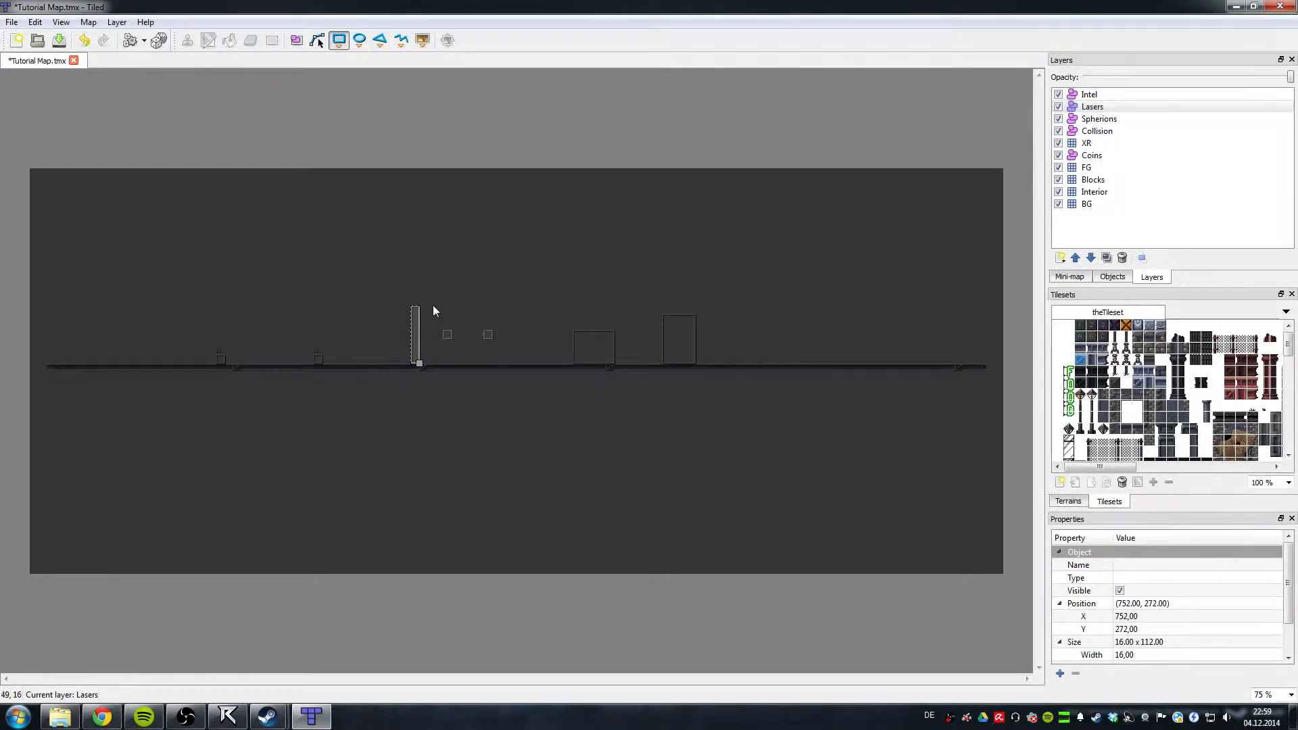
left_click_drag(518, 314, 536, 314)
left_click_drag(436, 274, 536, 298)
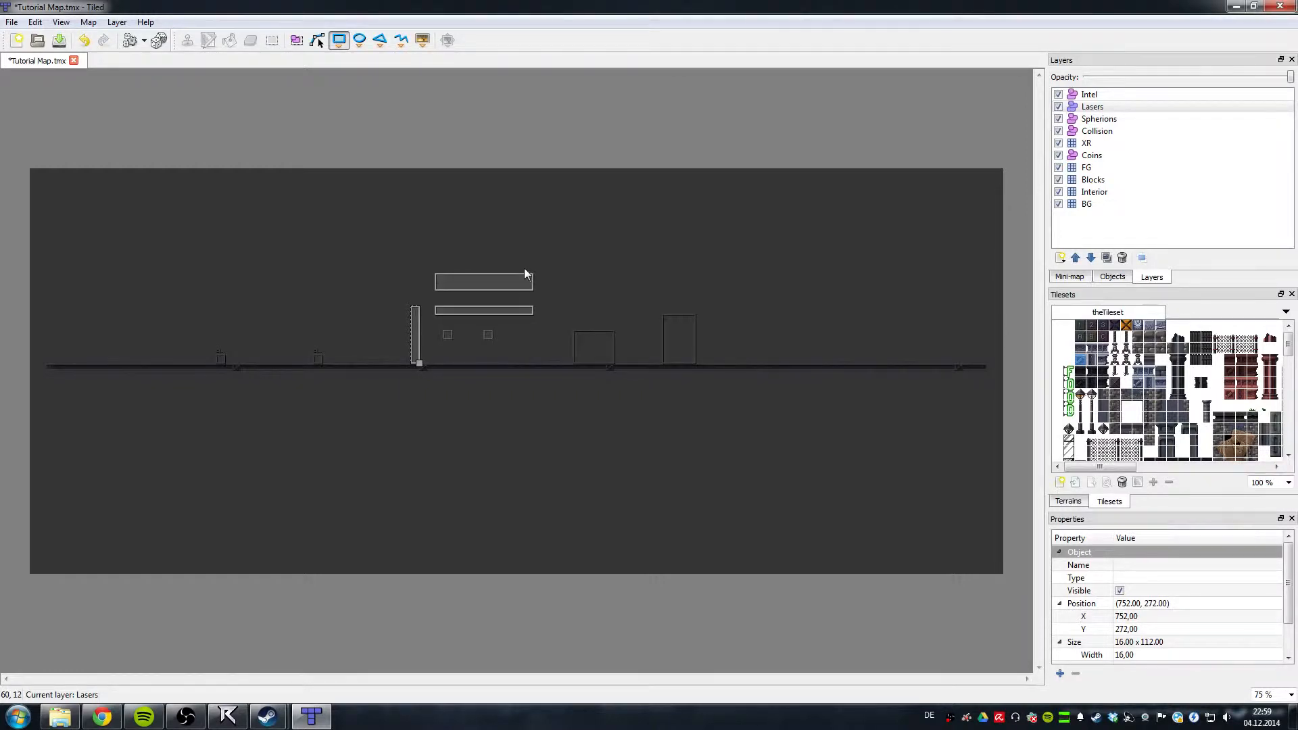
key("ctrl+z")
key("ctrl+z")
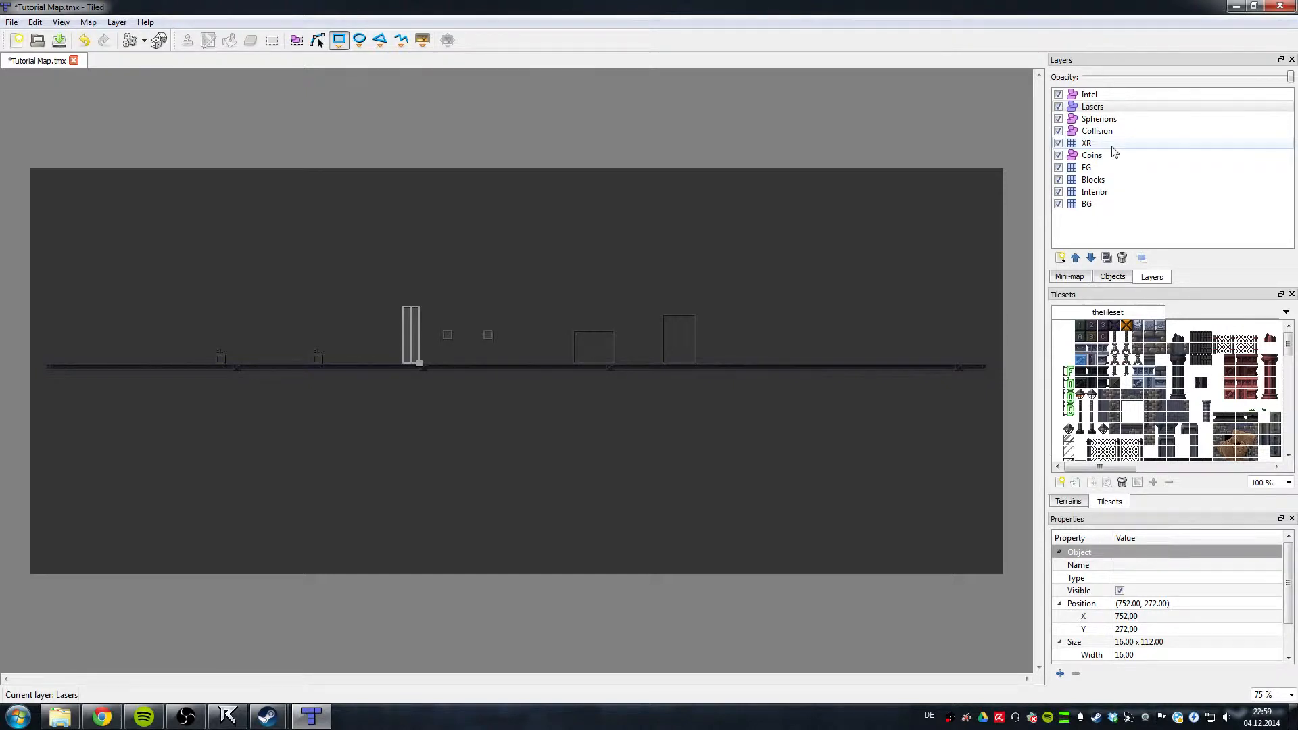
Step: Save the map, switch to Run or Die and start Tutorial Map from the custom maps in Challenge mode
key("ctrl+s")
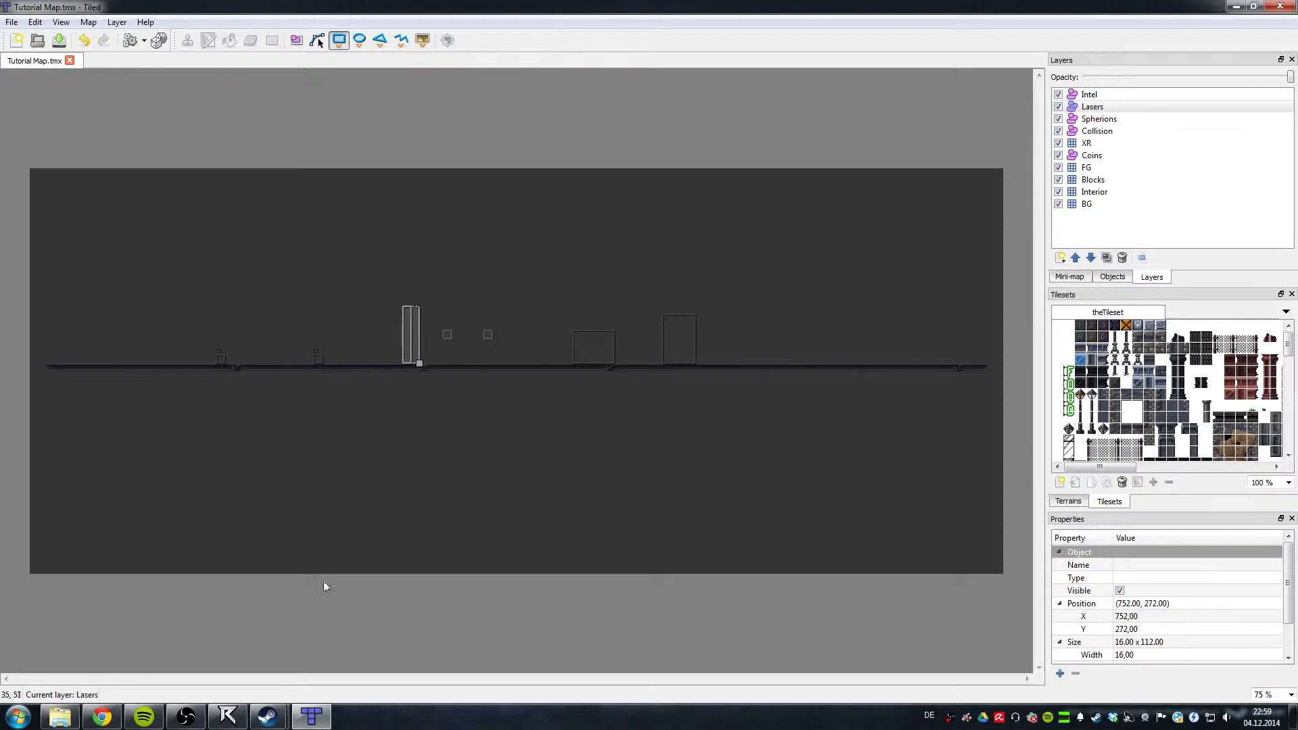
left_click(229, 717)
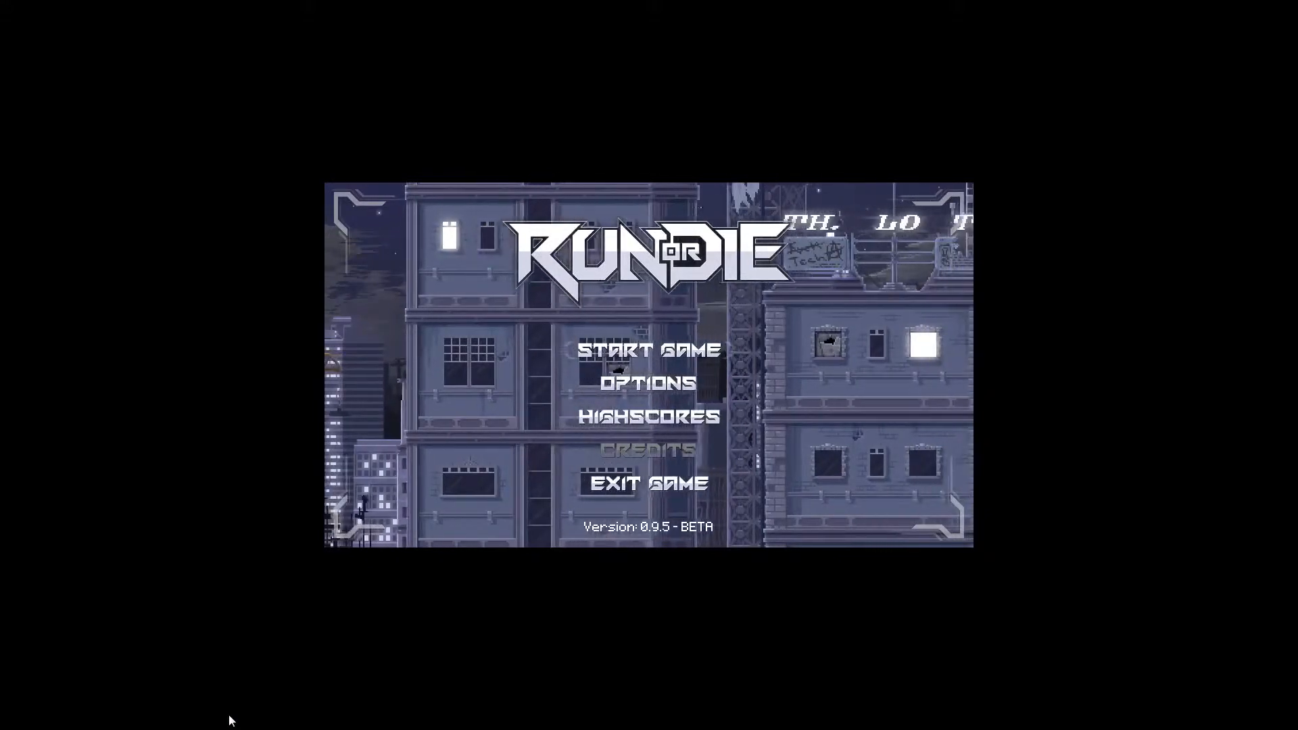
key("Return")
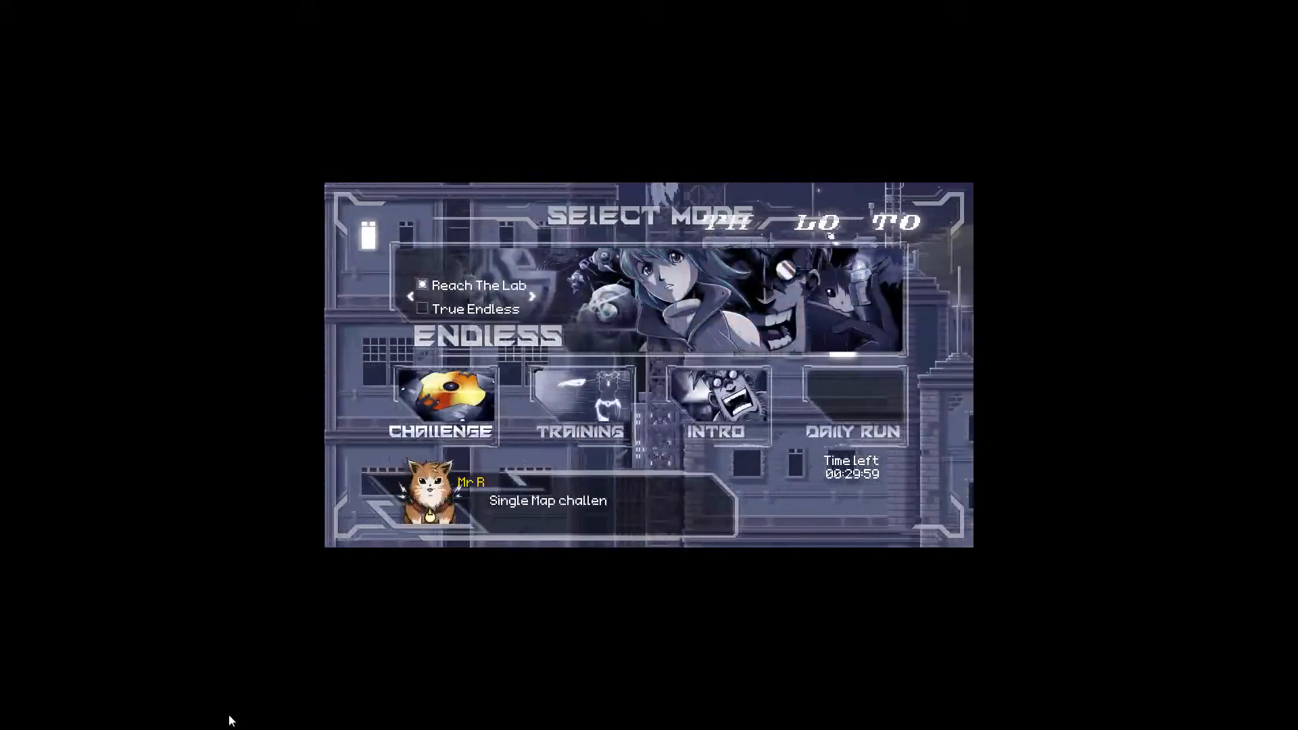
key("Return")
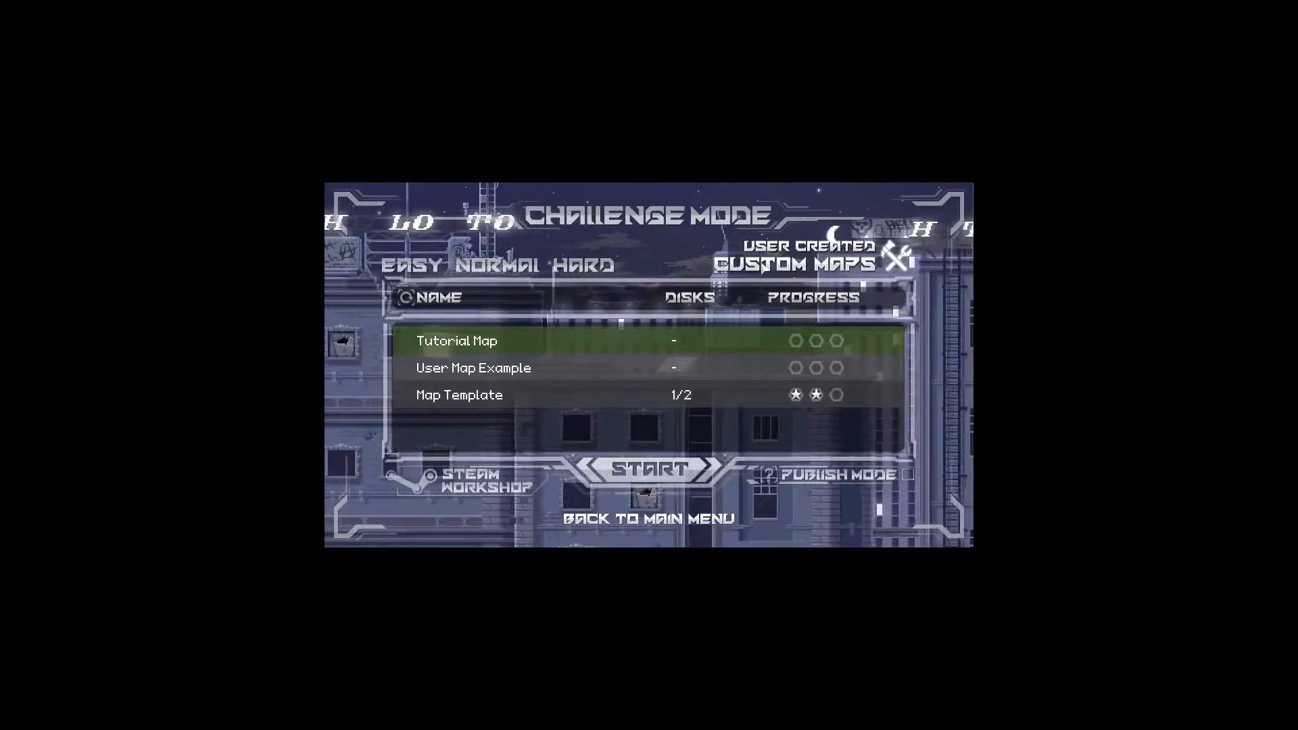
key("Return")
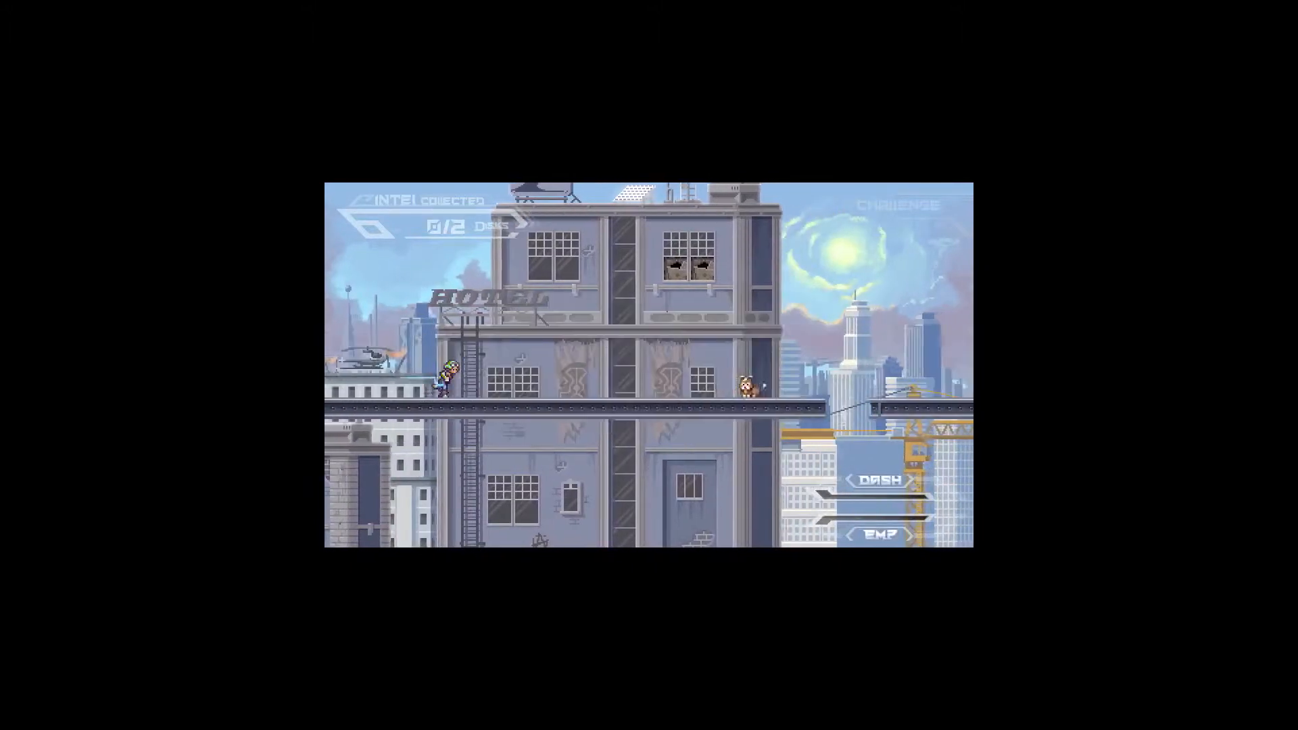
Step: Play-test Tutorial Map through the lasers and intel disks up to the Spherions
key("space")
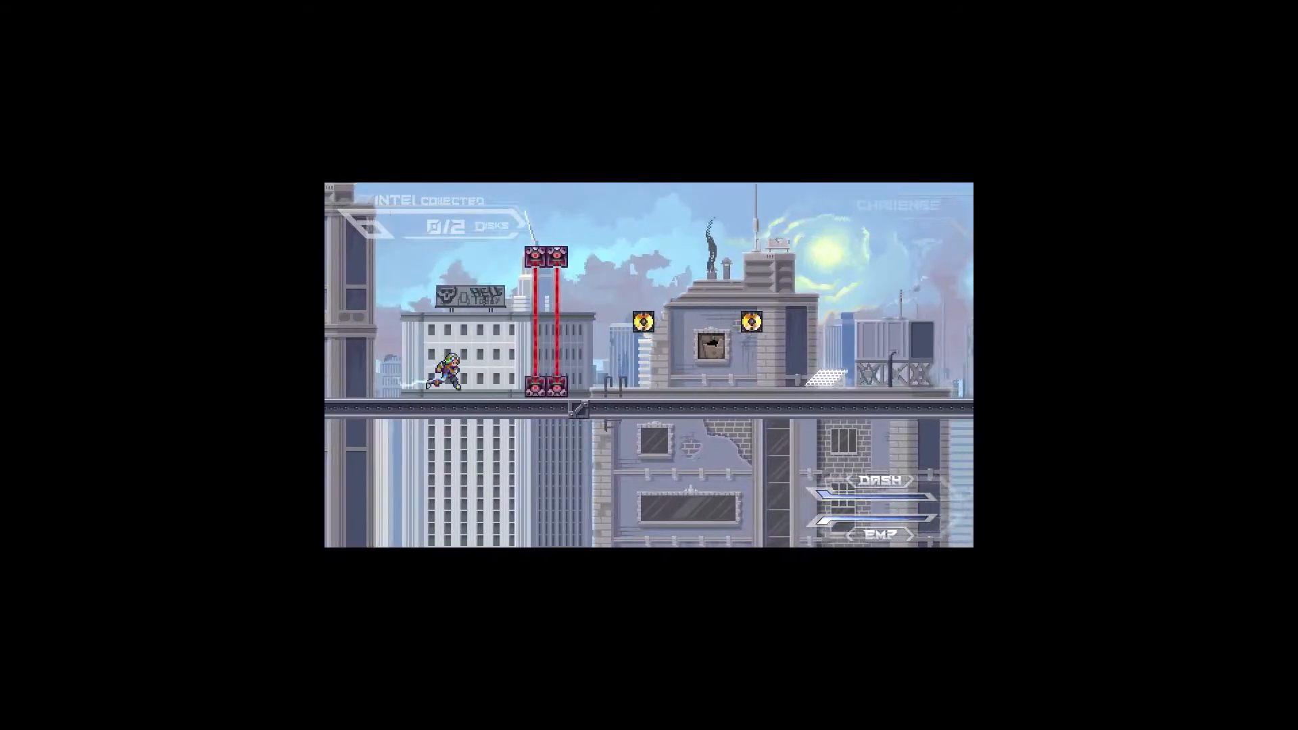
key("space")
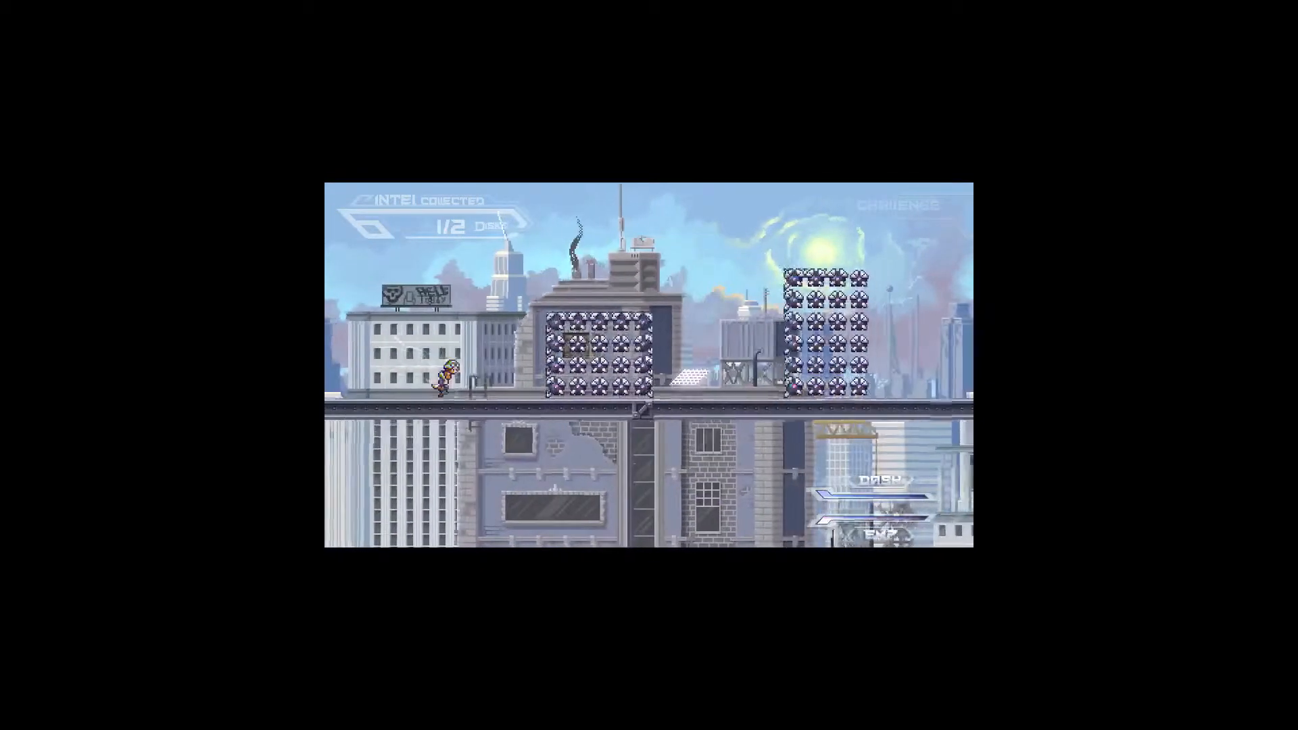
key("shift")
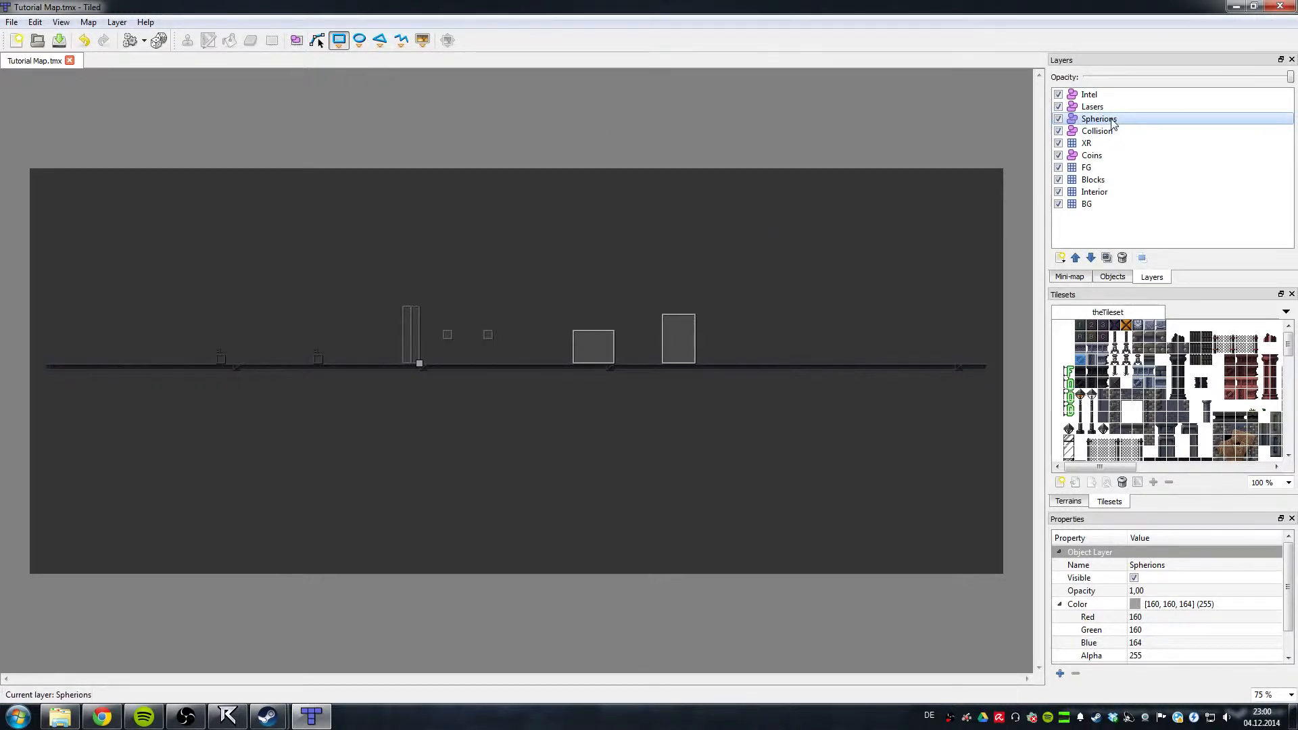
Step: Move the taller Spherions rectangle right to X 1344, keeping it at Y 288, and save the map
left_click(295, 40)
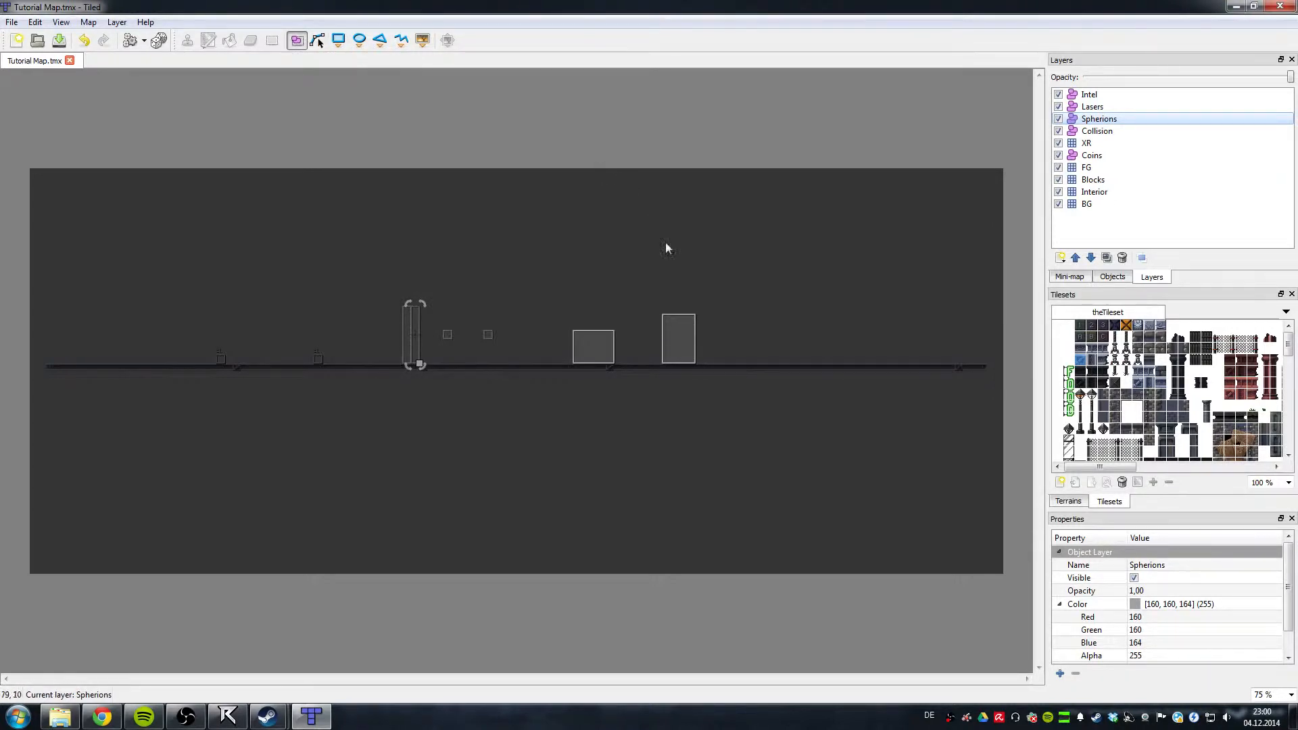
left_click(679, 339)
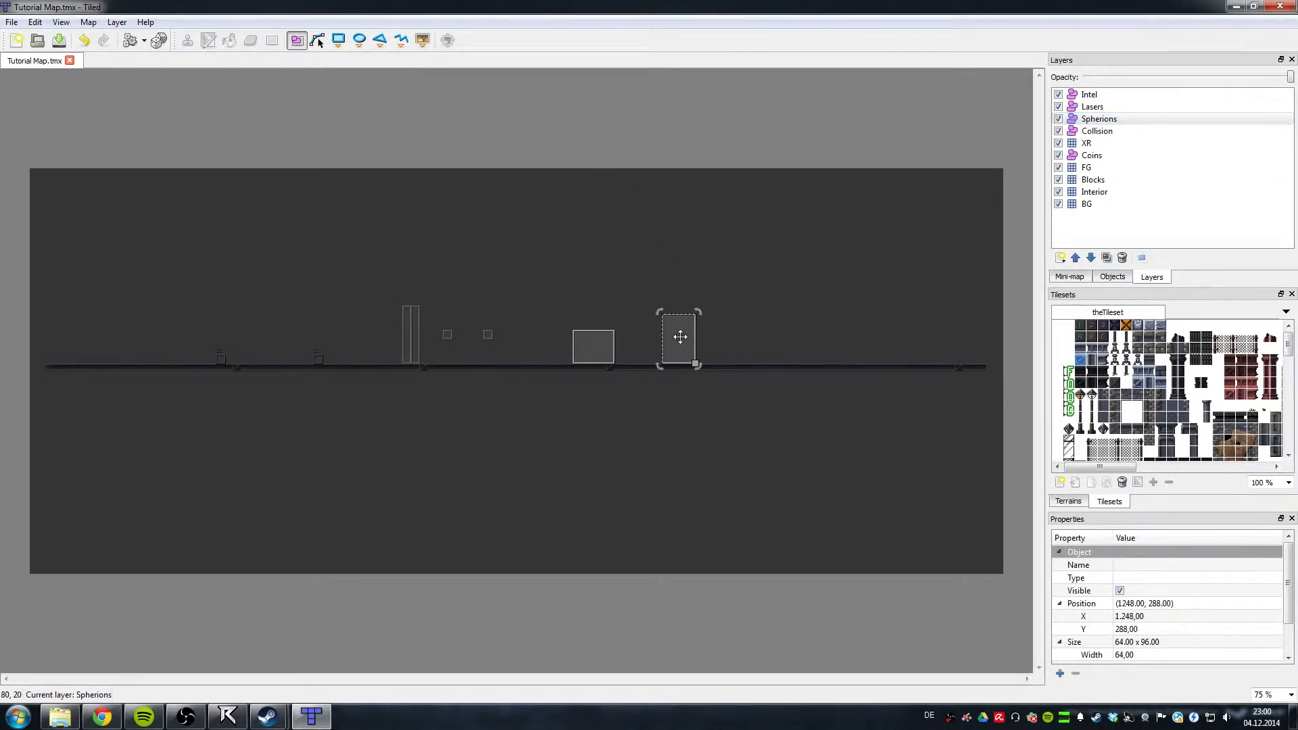
left_click_drag(679, 339, 730, 338)
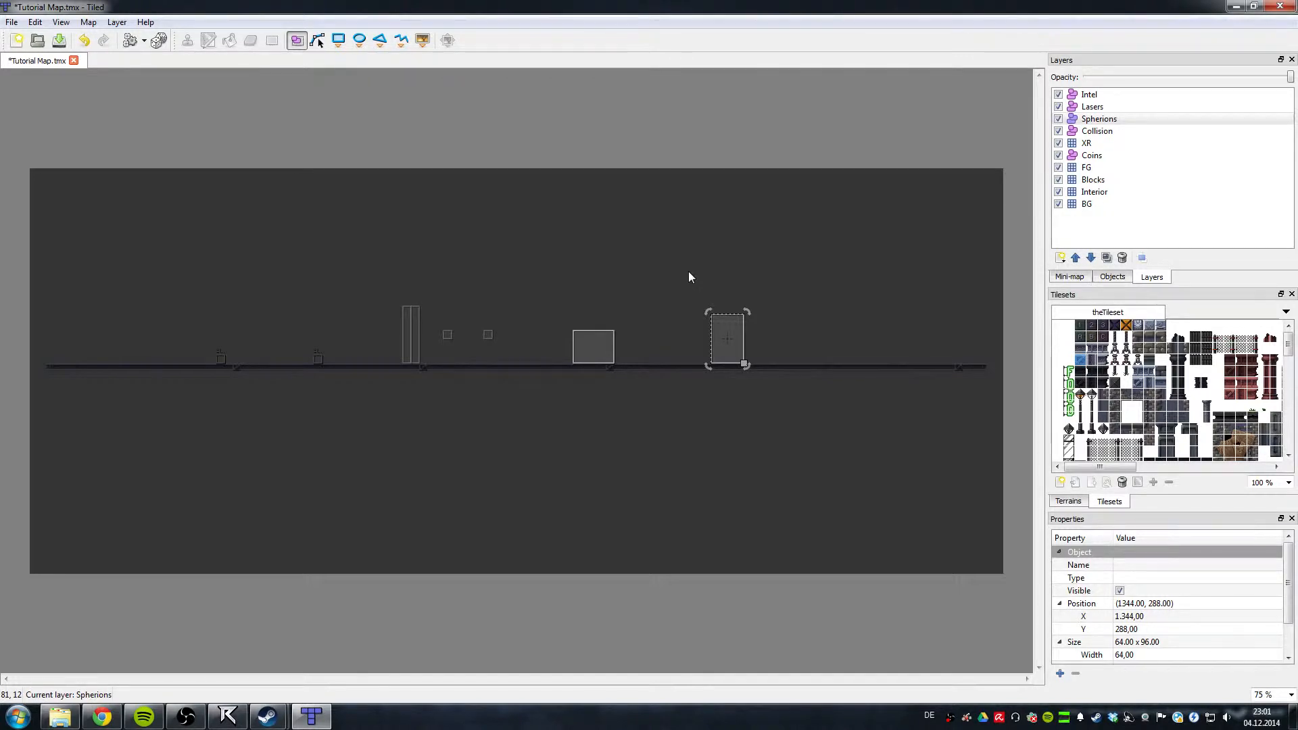
key("ctrl+s")
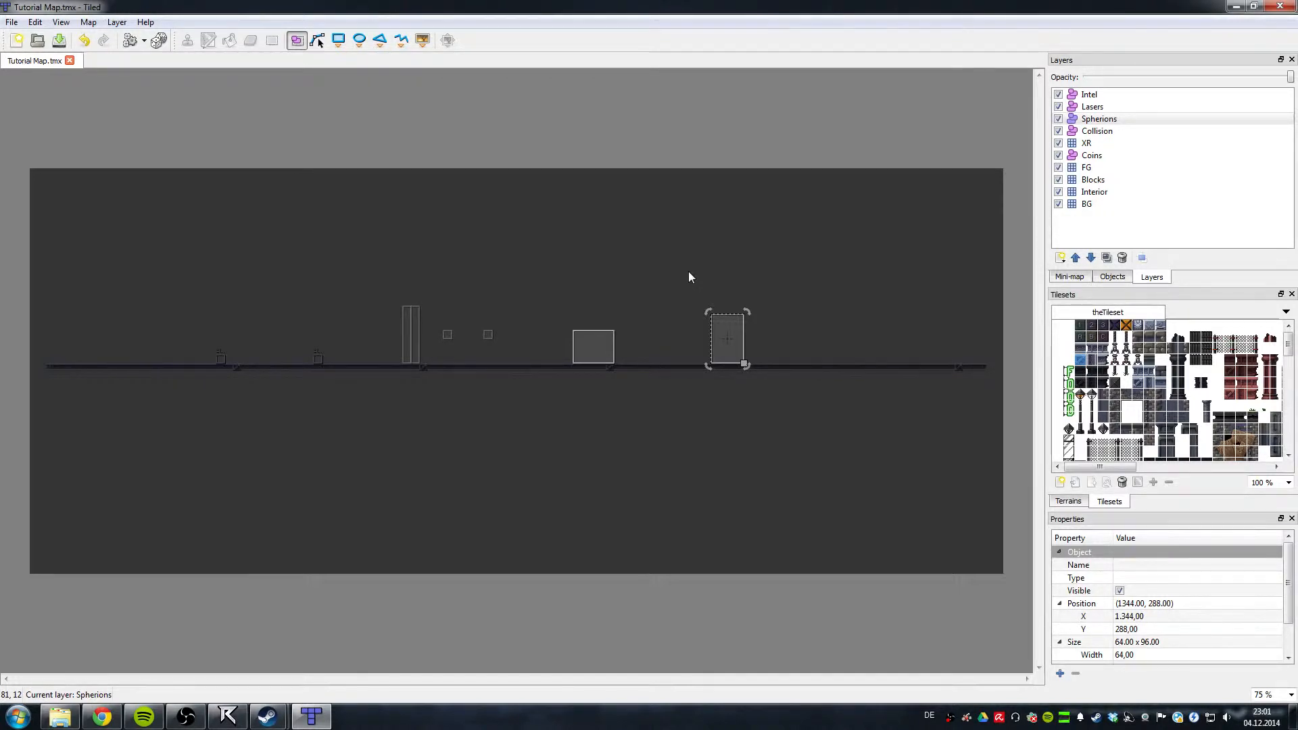
Step: Switch to Run or Die, retry Tutorial Map and play-test it with the repositioned Spherions
left_click(228, 717)
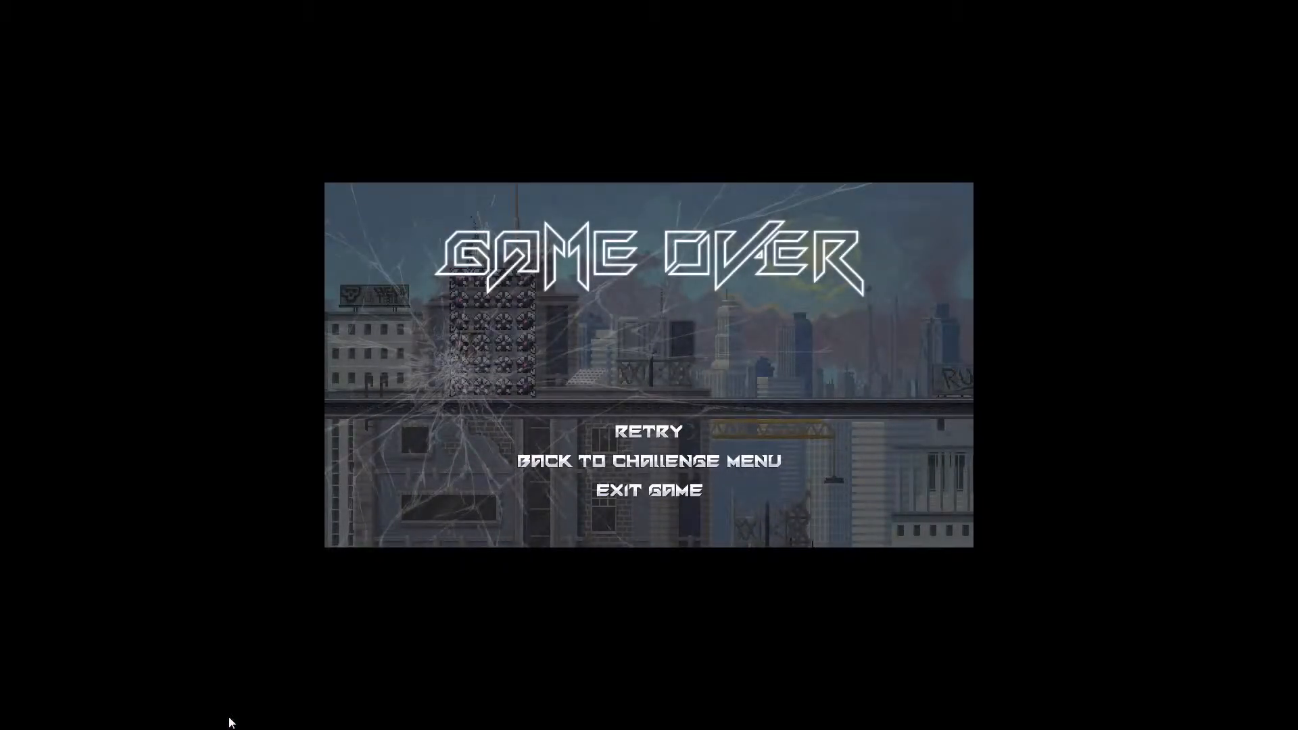
key("Return")
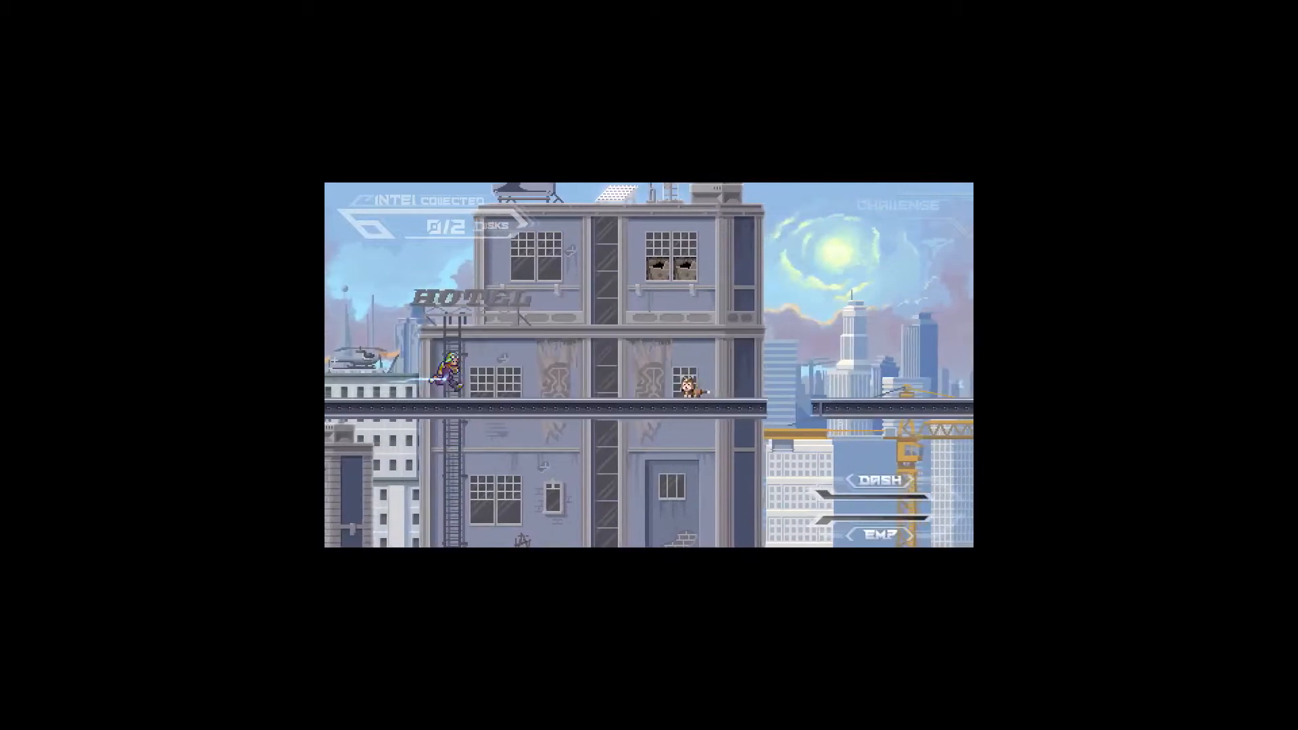
key("space")
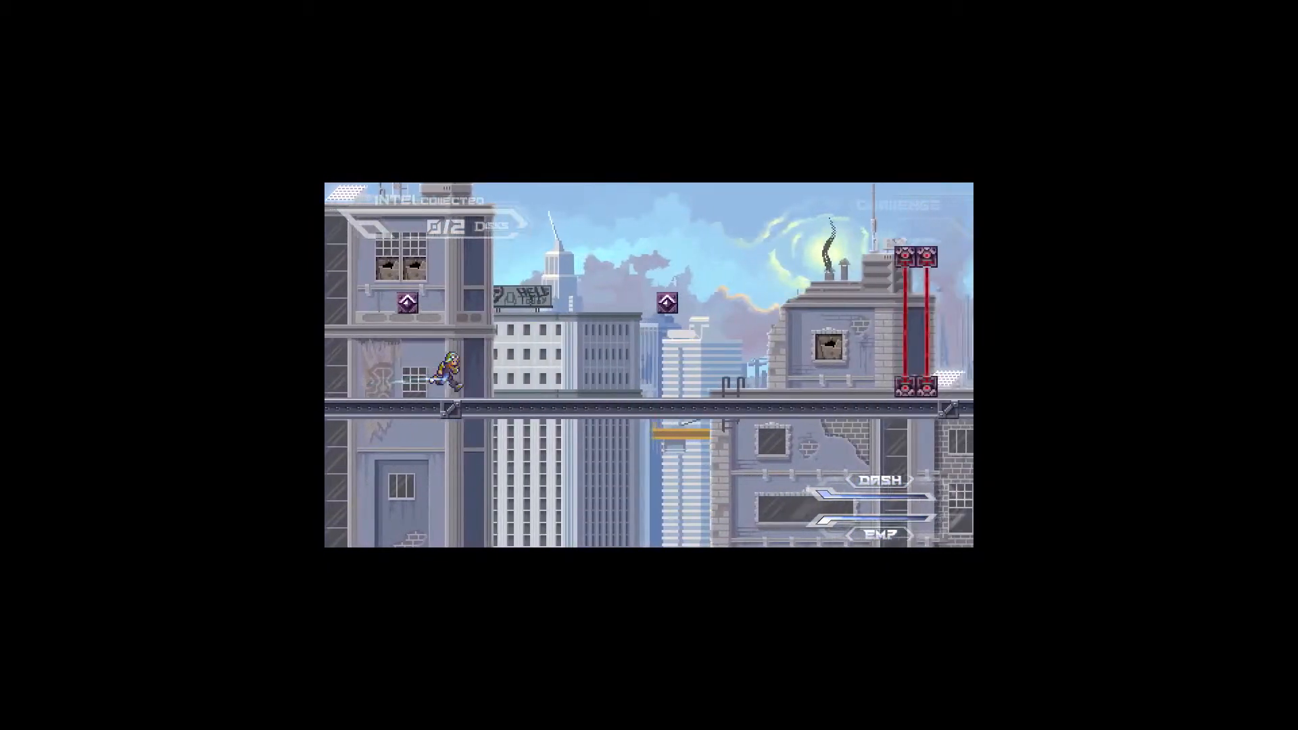
key("Down")
key("space")
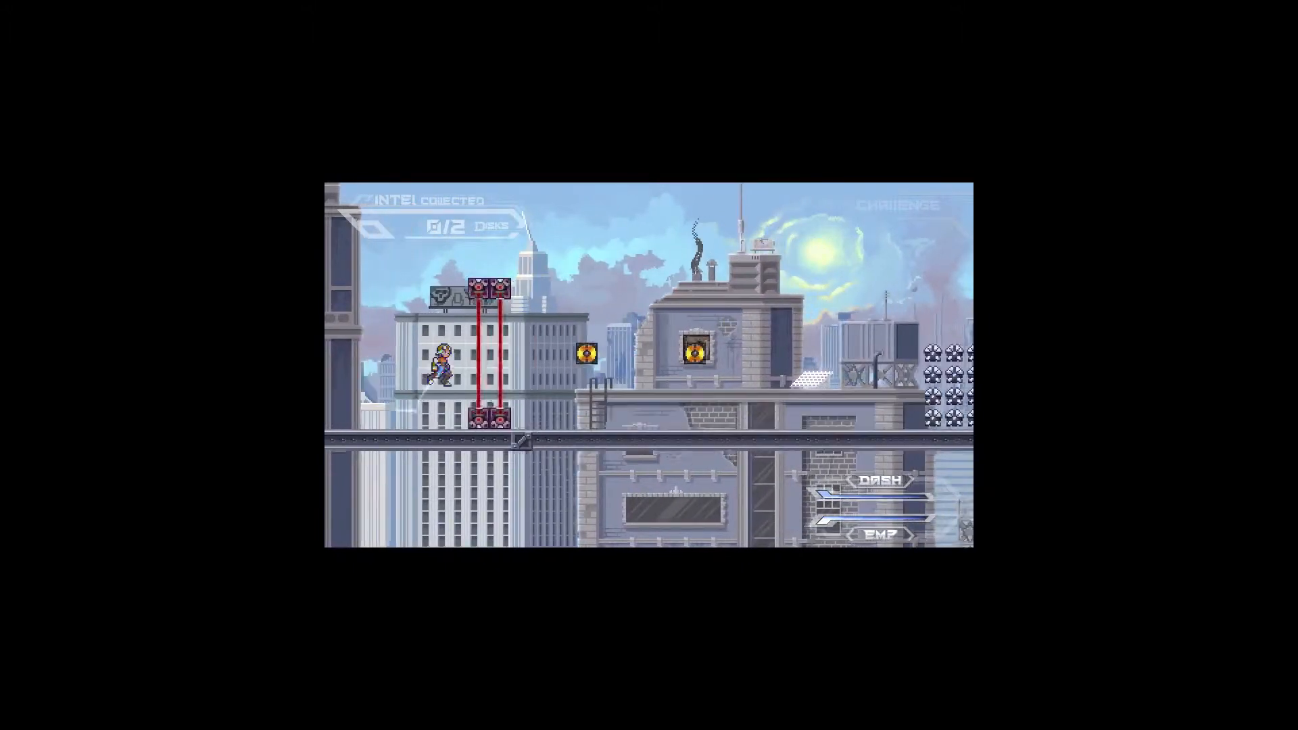
key("e")
key("Right")
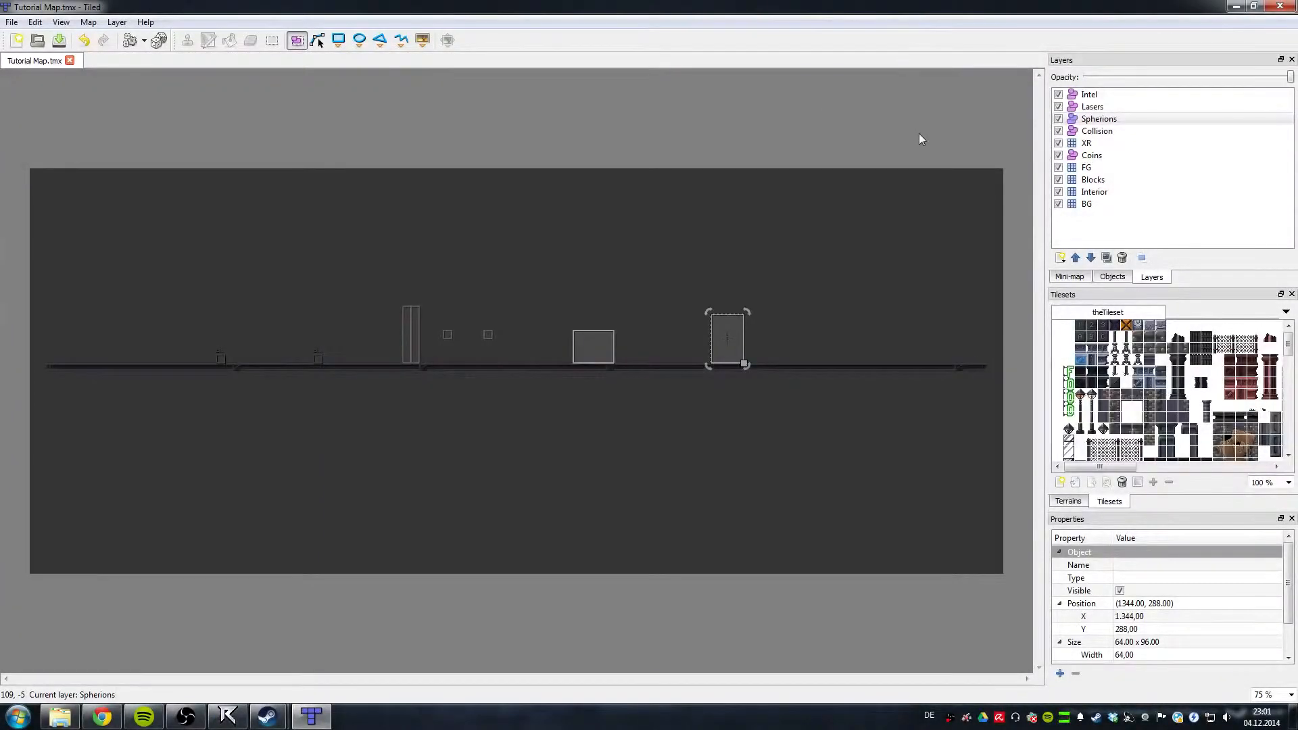
Step: Draw two tile-sized rectangles on the Intel layer: one right of the existing pair, one on the floor before the lasers
left_click(1093, 96)
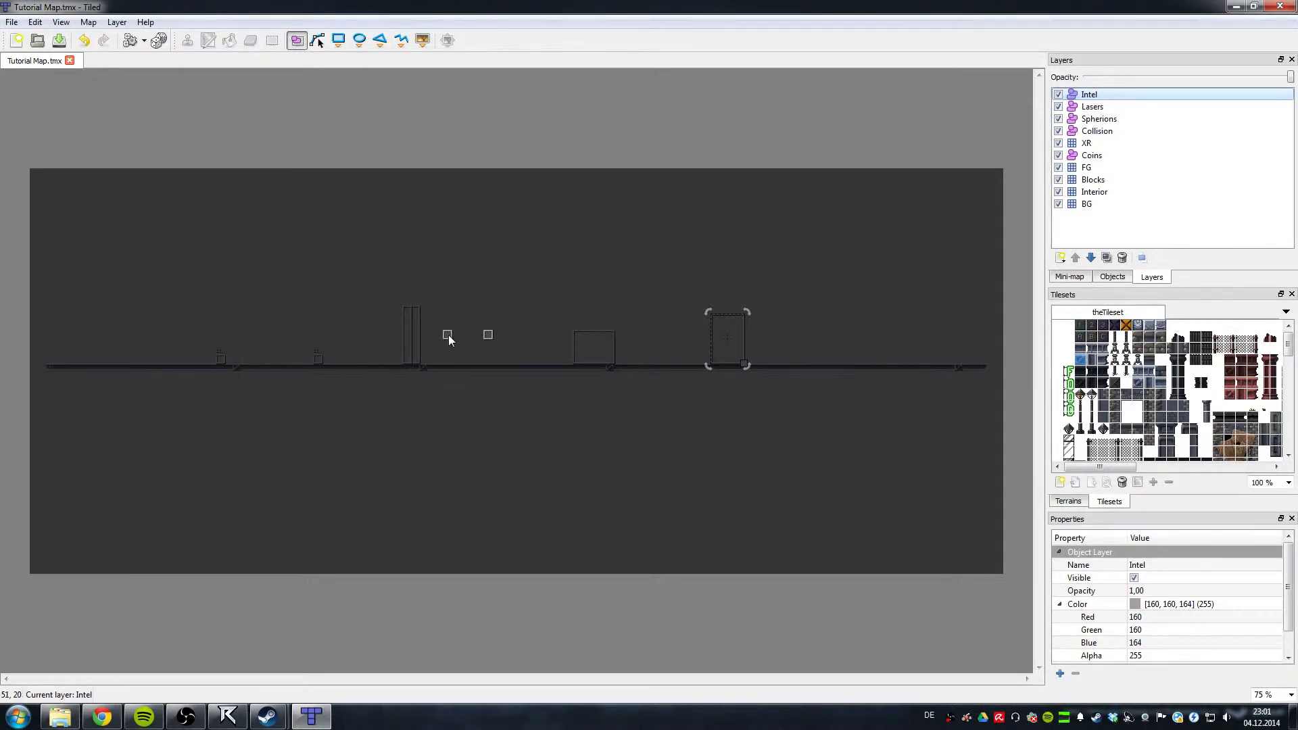
key("r")
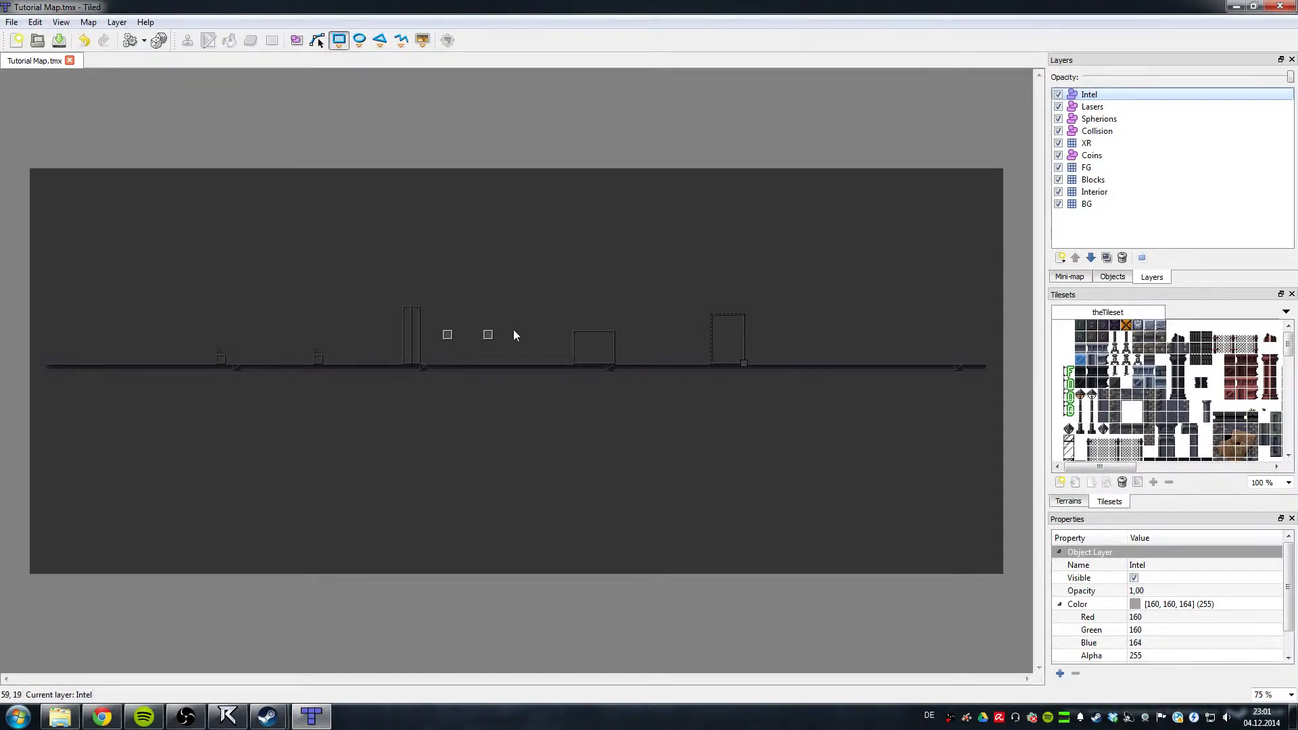
left_click_drag(510, 331, 514, 341)
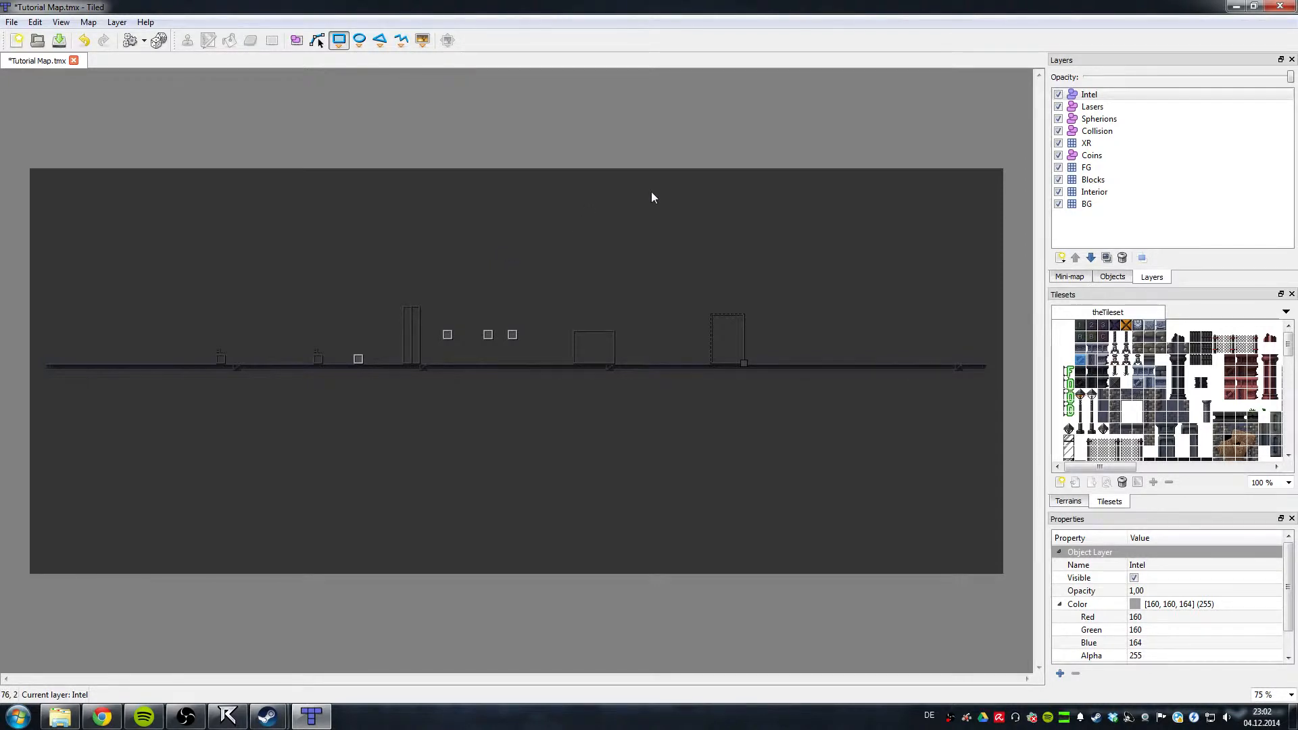
Step: Inspect the properties of the two small block objects on the Collision layer, ending with the one nearer the lasers
left_click(1114, 131)
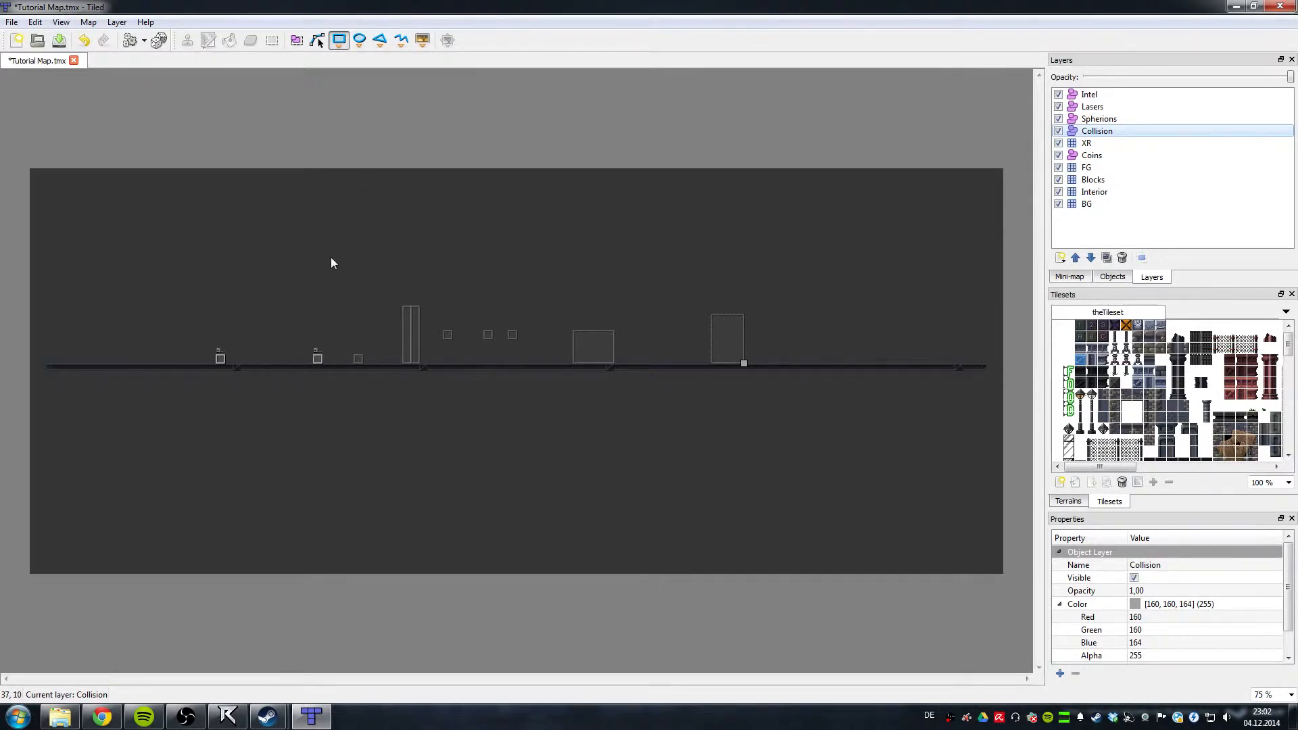
key("s")
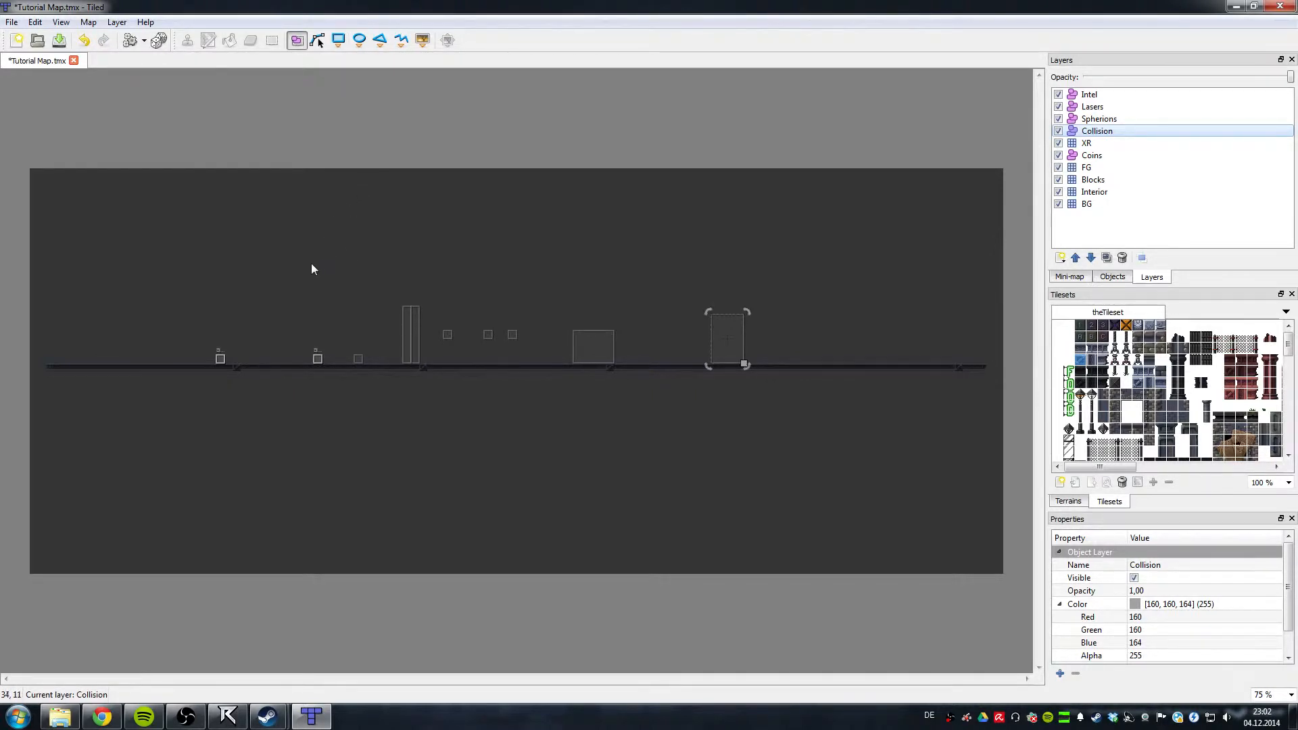
left_click(221, 359)
left_click(317, 359)
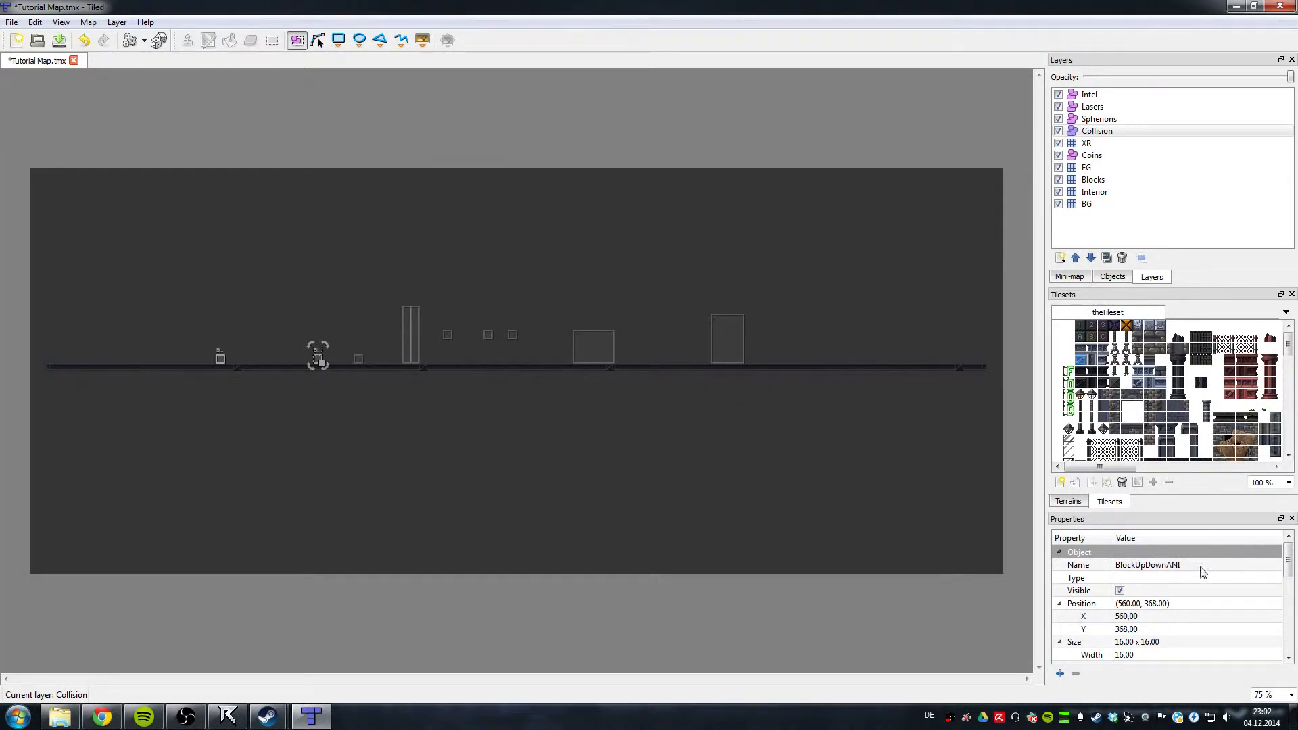
Step: Examine the custom properties of the BlockUpDownANI collision object, including its trigger and movement settings
left_click_drag(1284, 566, 1275, 651)
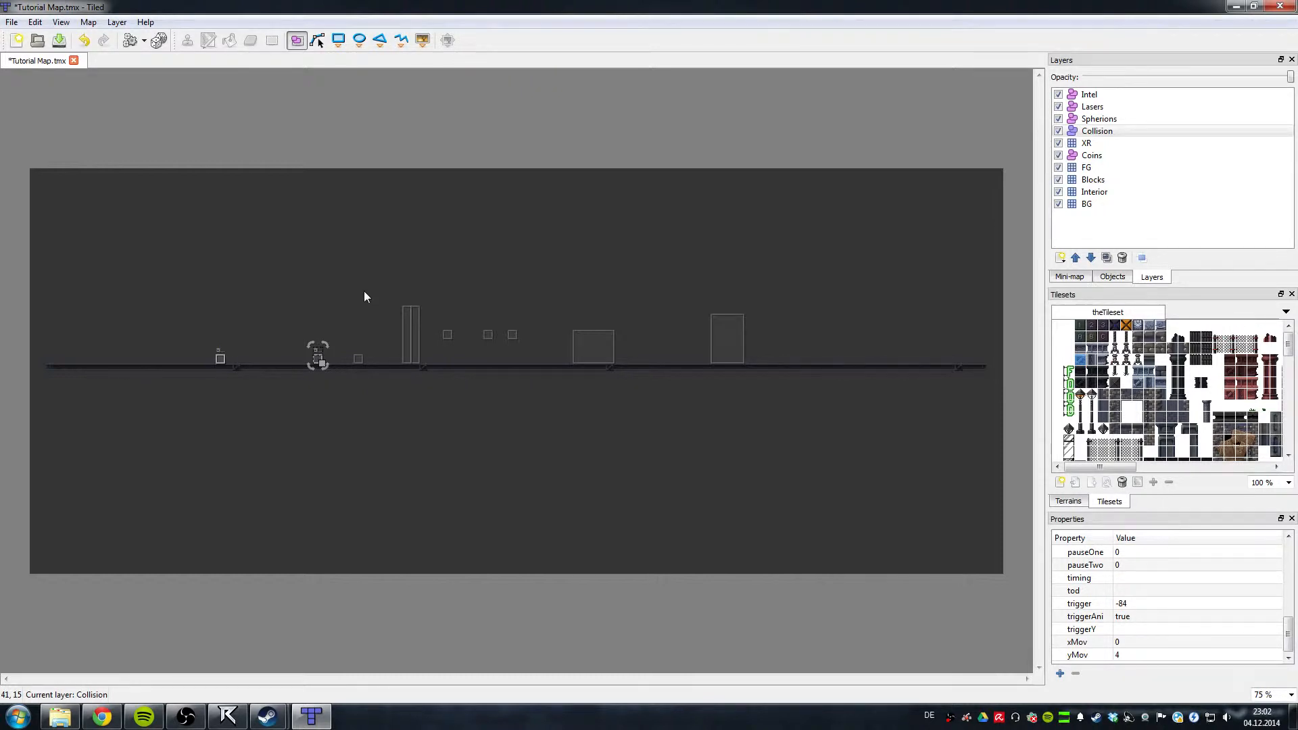
key("Escape")
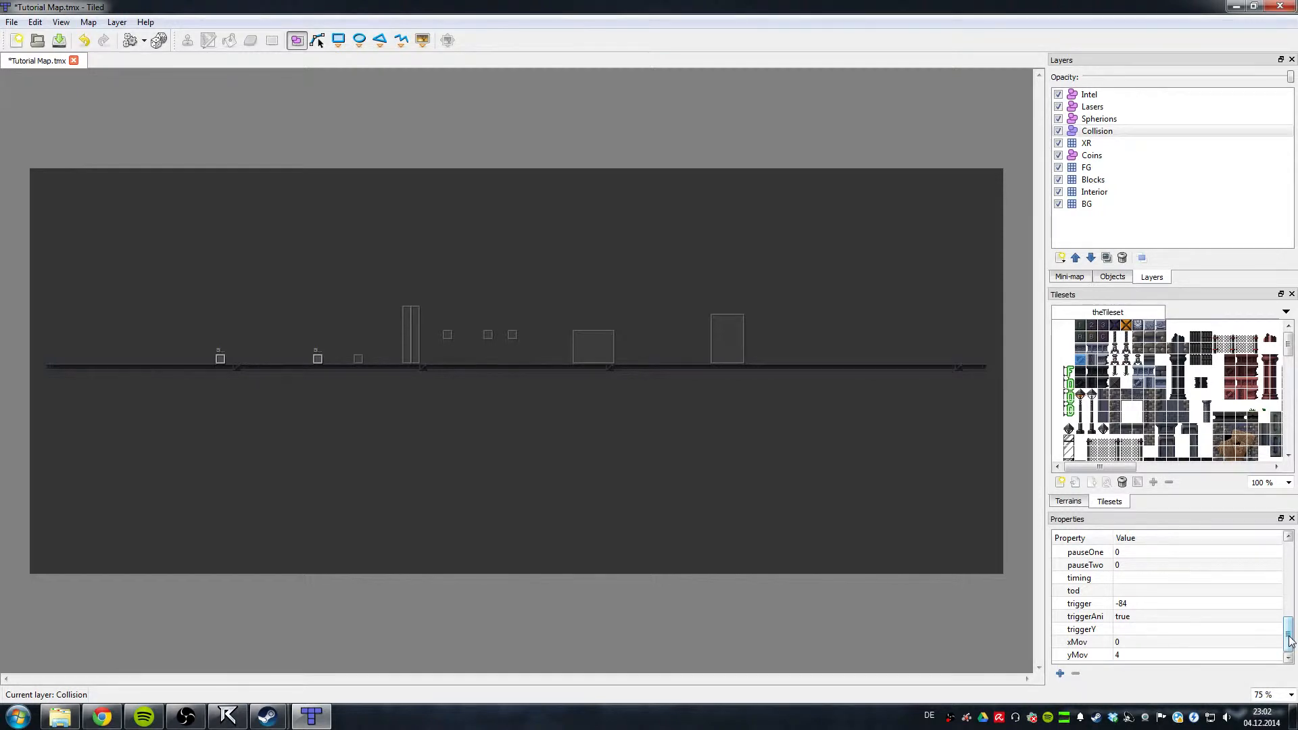
left_click_drag(1289, 639, 1289, 561)
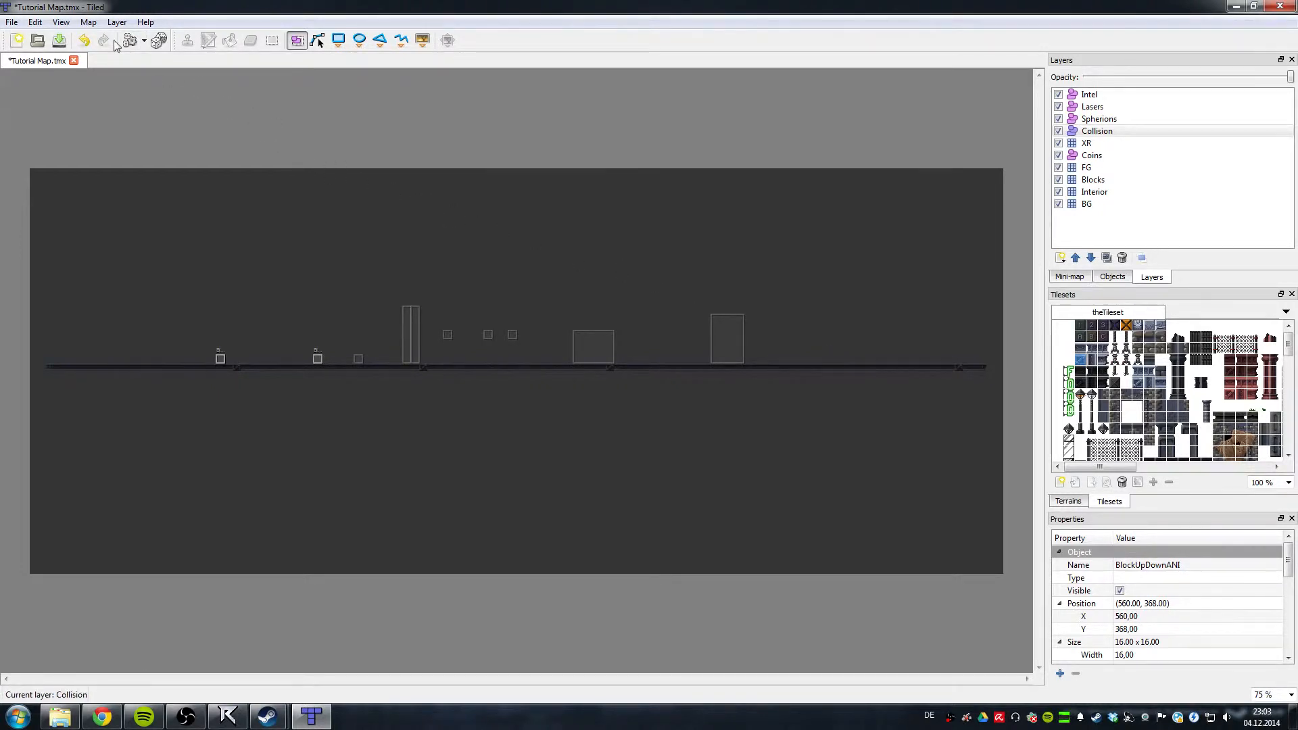
Step: On the Blocks layer, erase the floor tiles from the map's far end back to just past the tallest Spherions rectangle
left_click(1093, 182)
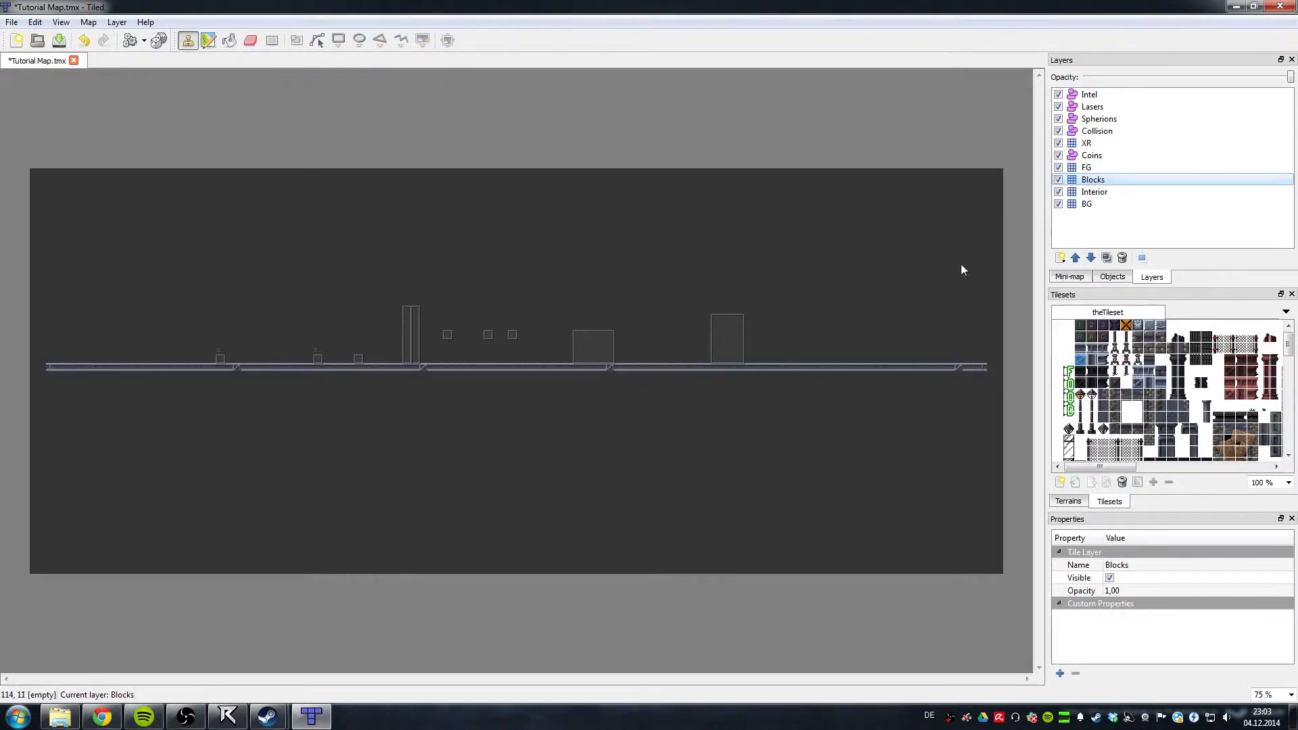
key("e")
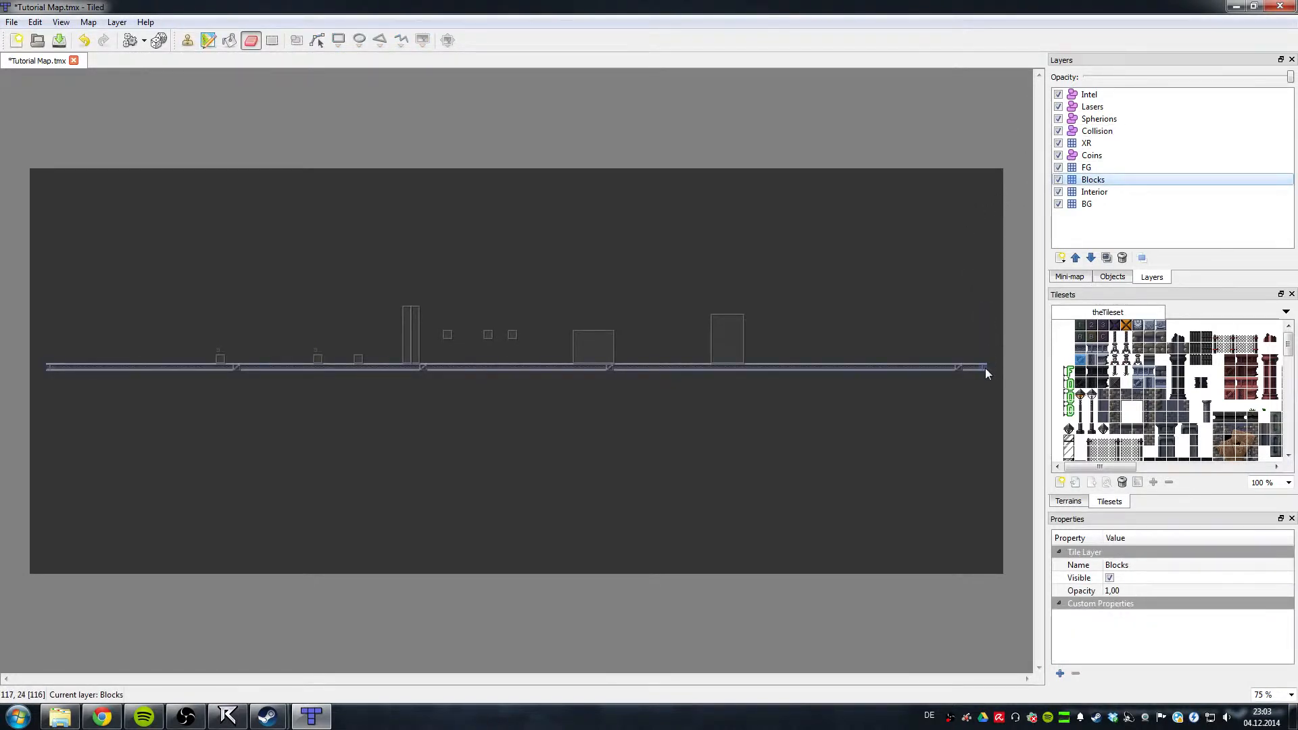
left_click_drag(984, 367, 949, 369)
left_click_drag(866, 365, 828, 367)
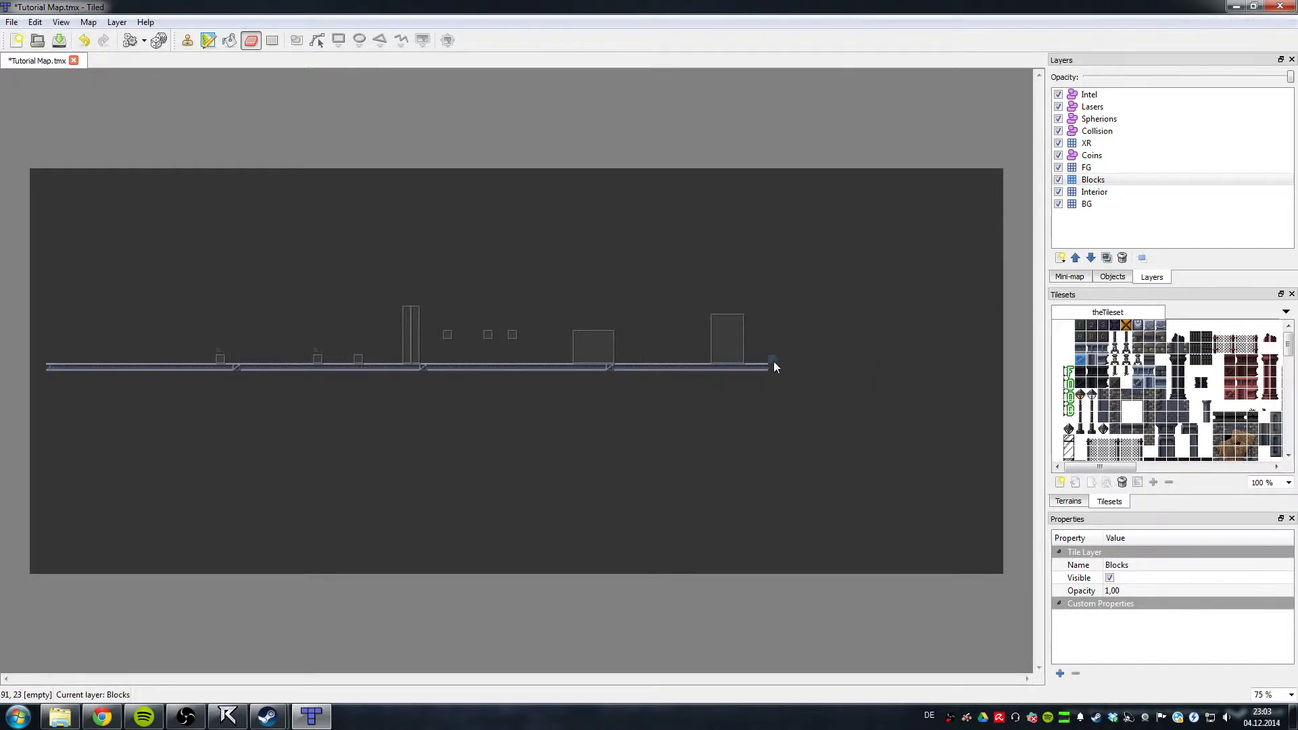
Step: Stamp copied floor tiles as a lower strip at row 29, ending near the map's far edge after a gap
key("b")
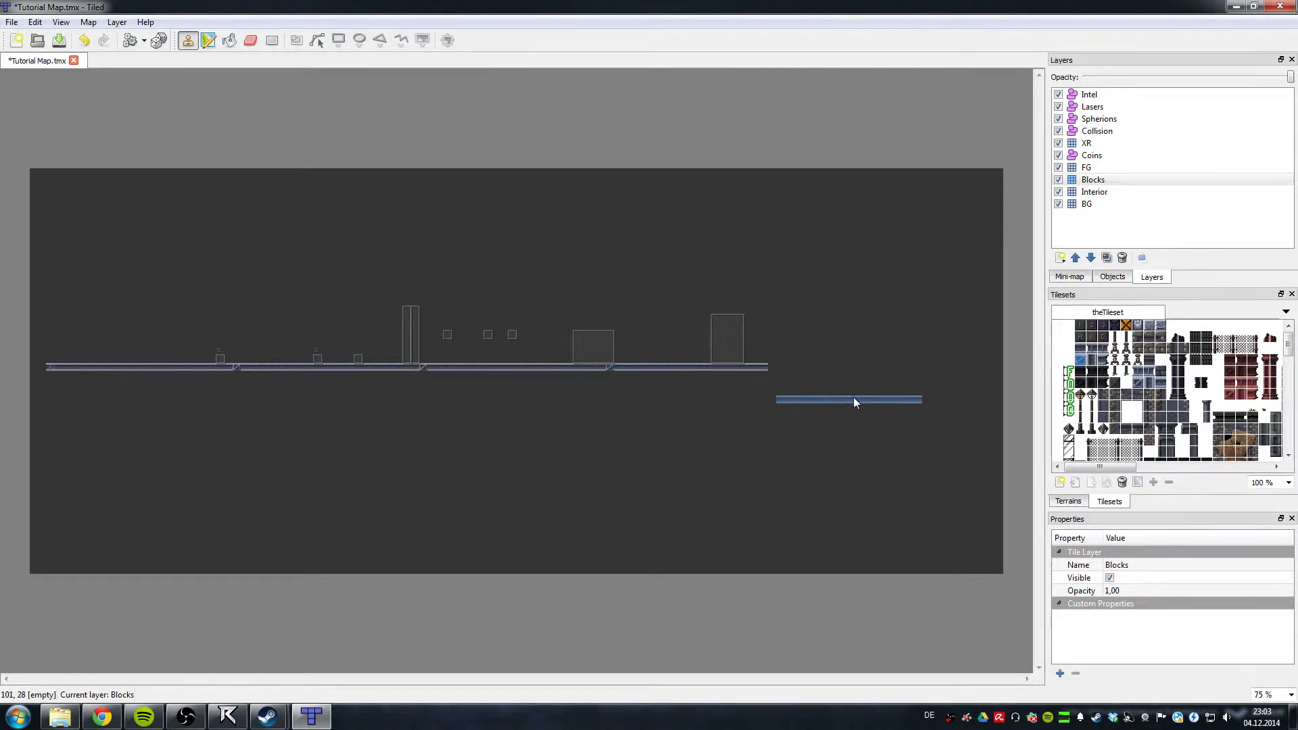
left_click(888, 414)
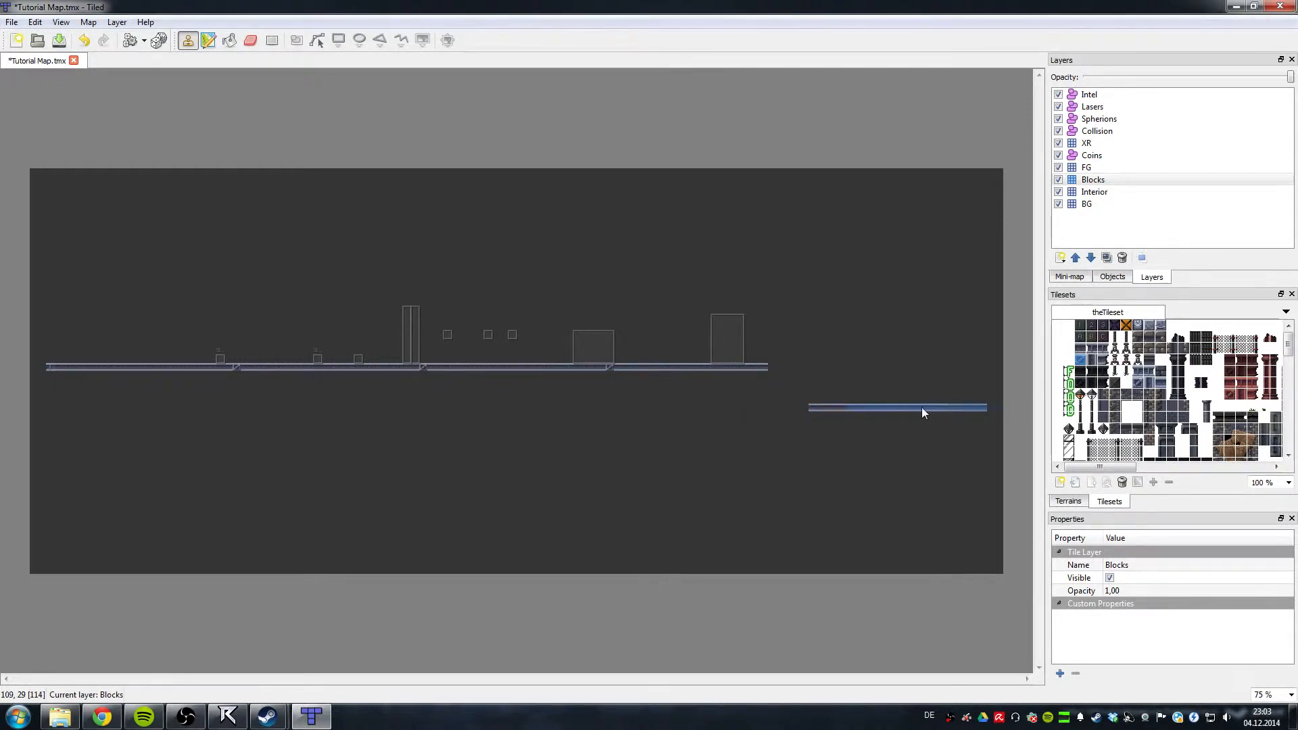
left_click(919, 411)
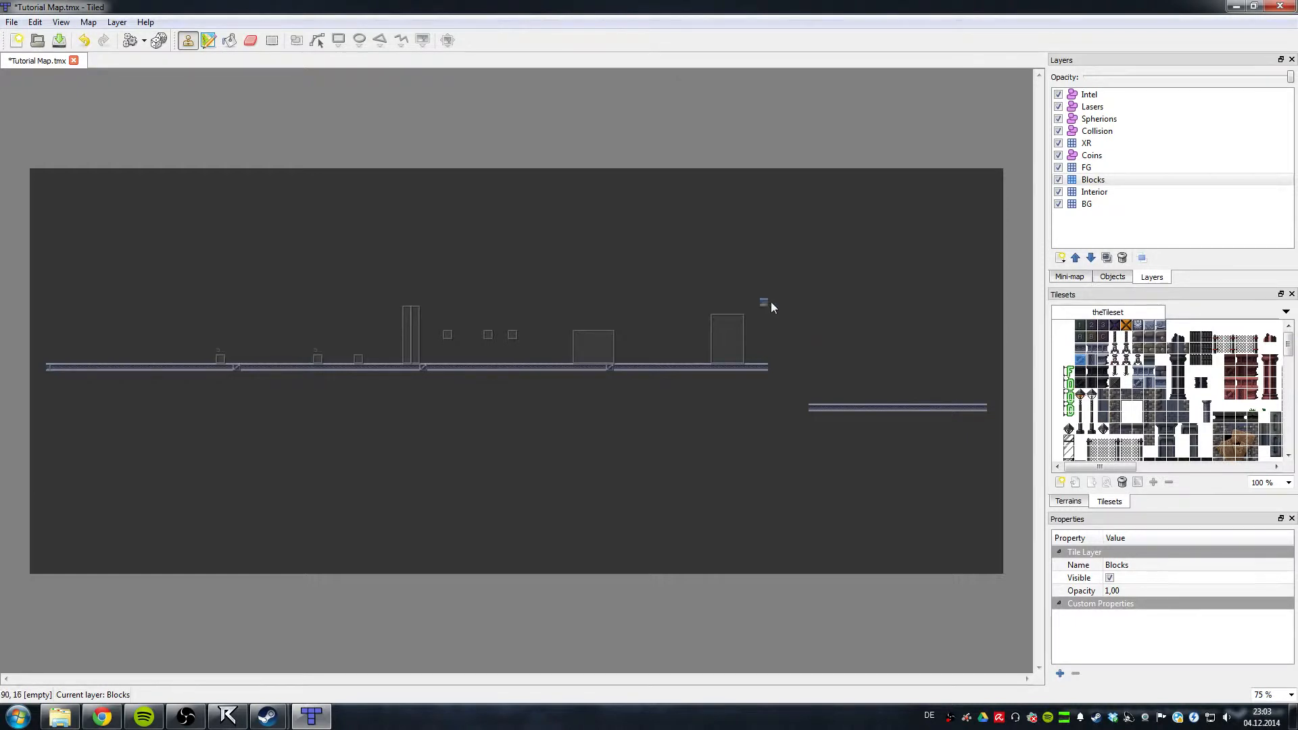
Step: Open the map properties and set yEnd to 29 to match the lowered floor
left_click(89, 22)
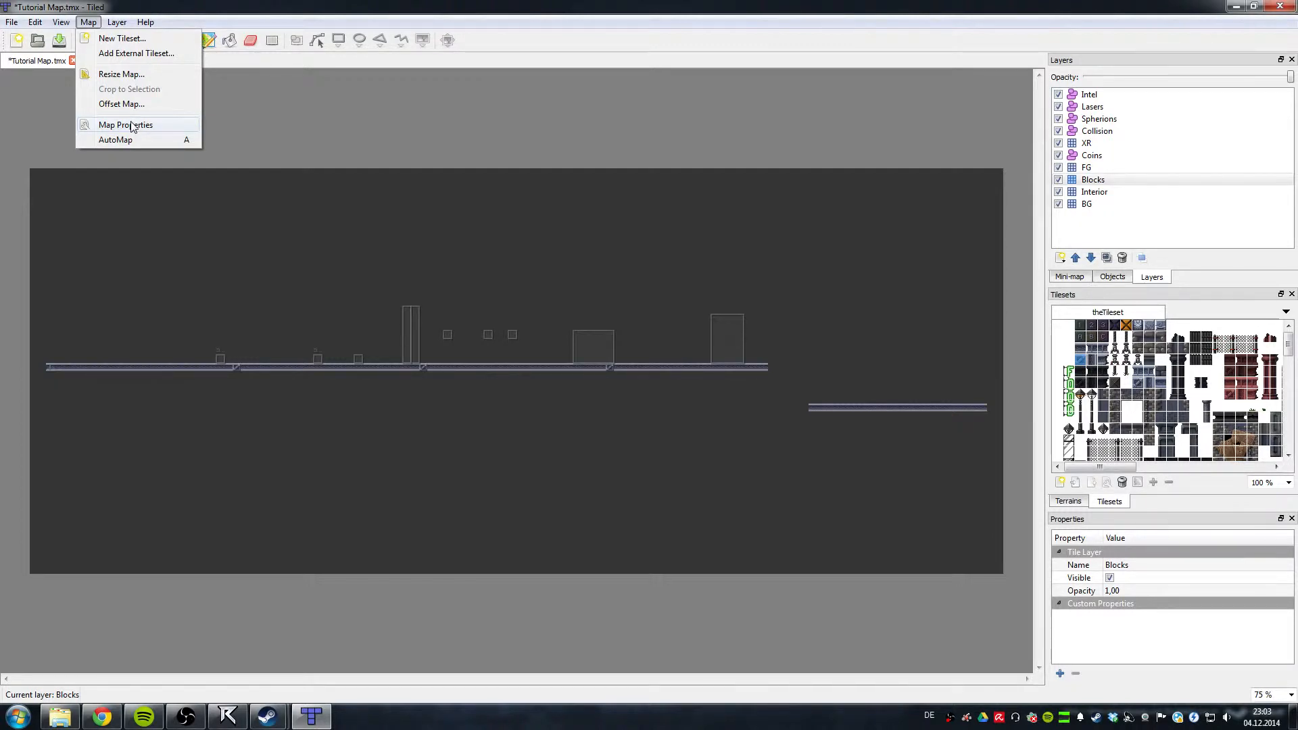
left_click(131, 126)
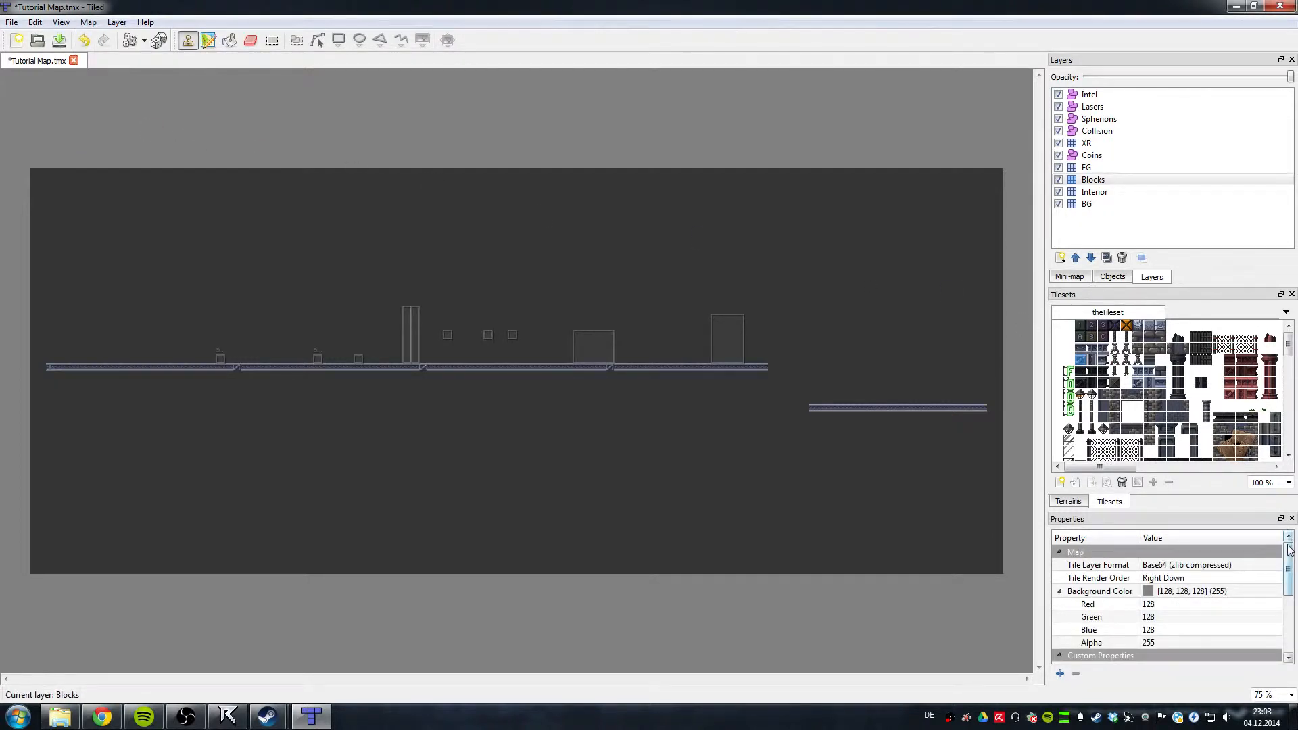
left_click_drag(1288, 544, 1286, 610)
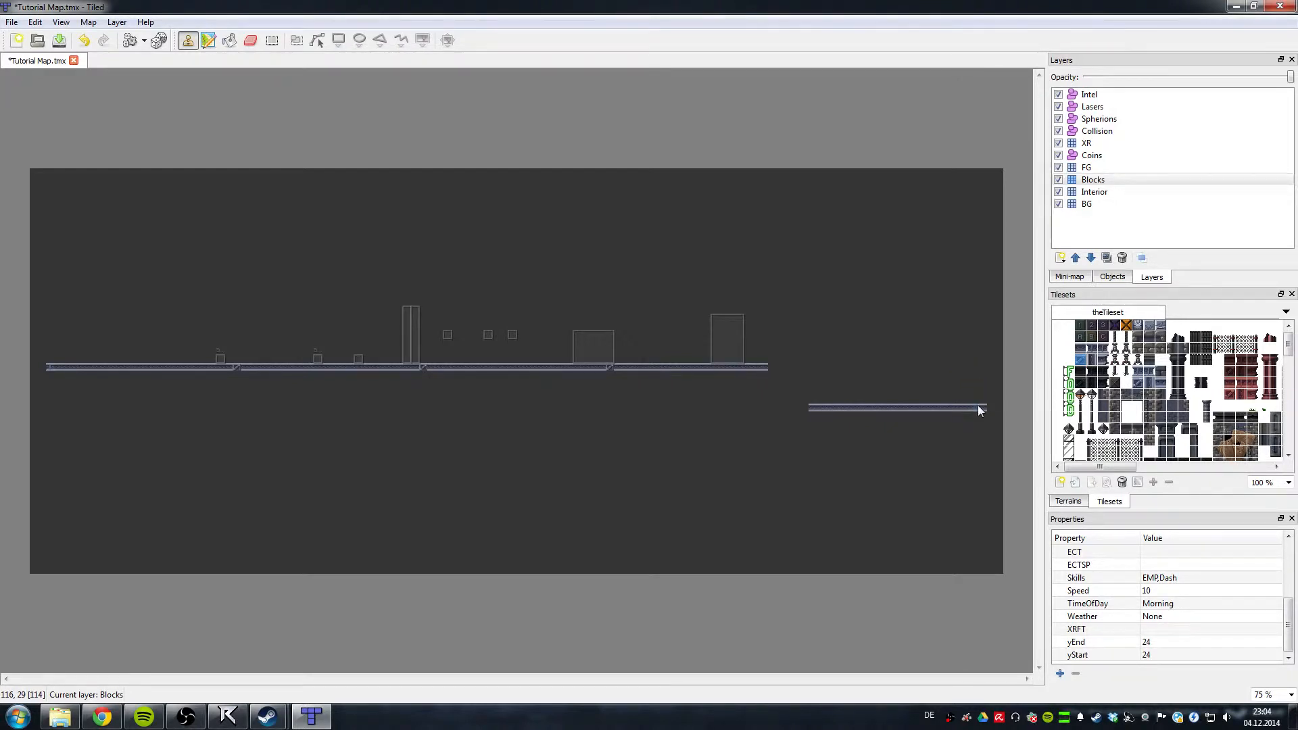
double_click(1151, 643)
type("29")
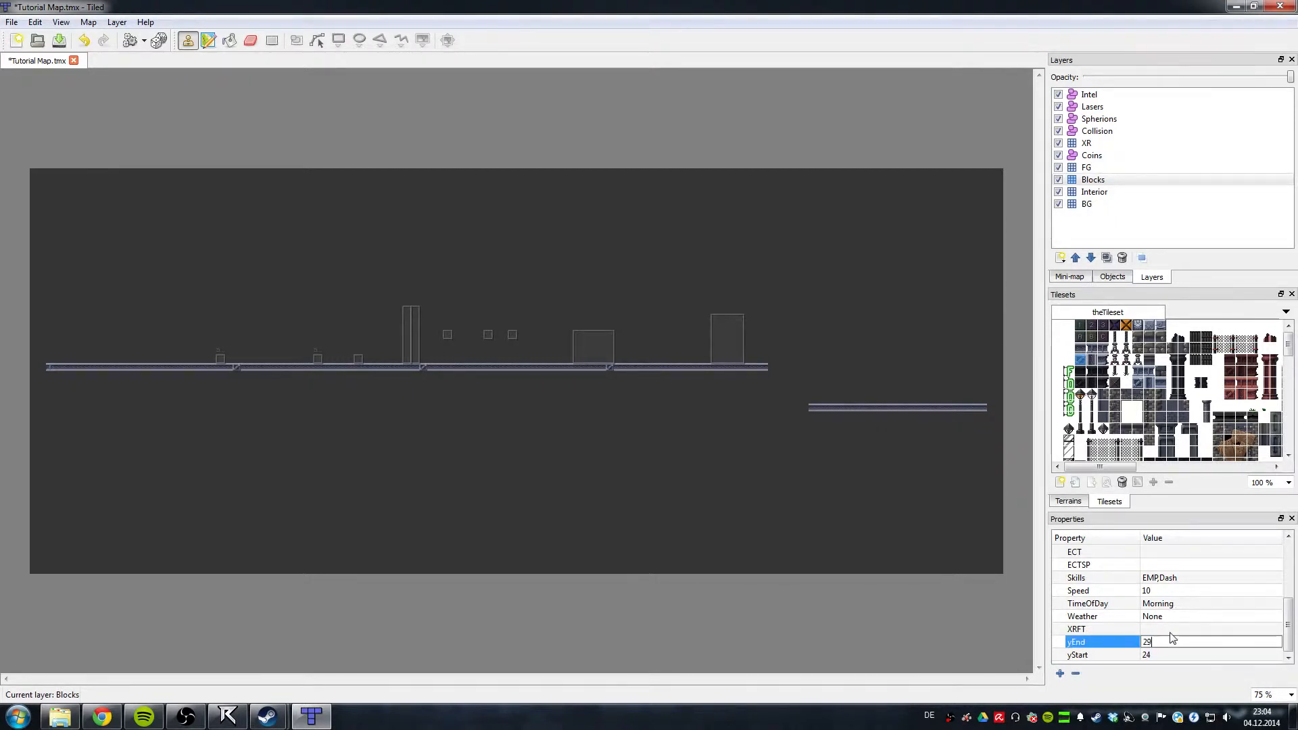
key("Return")
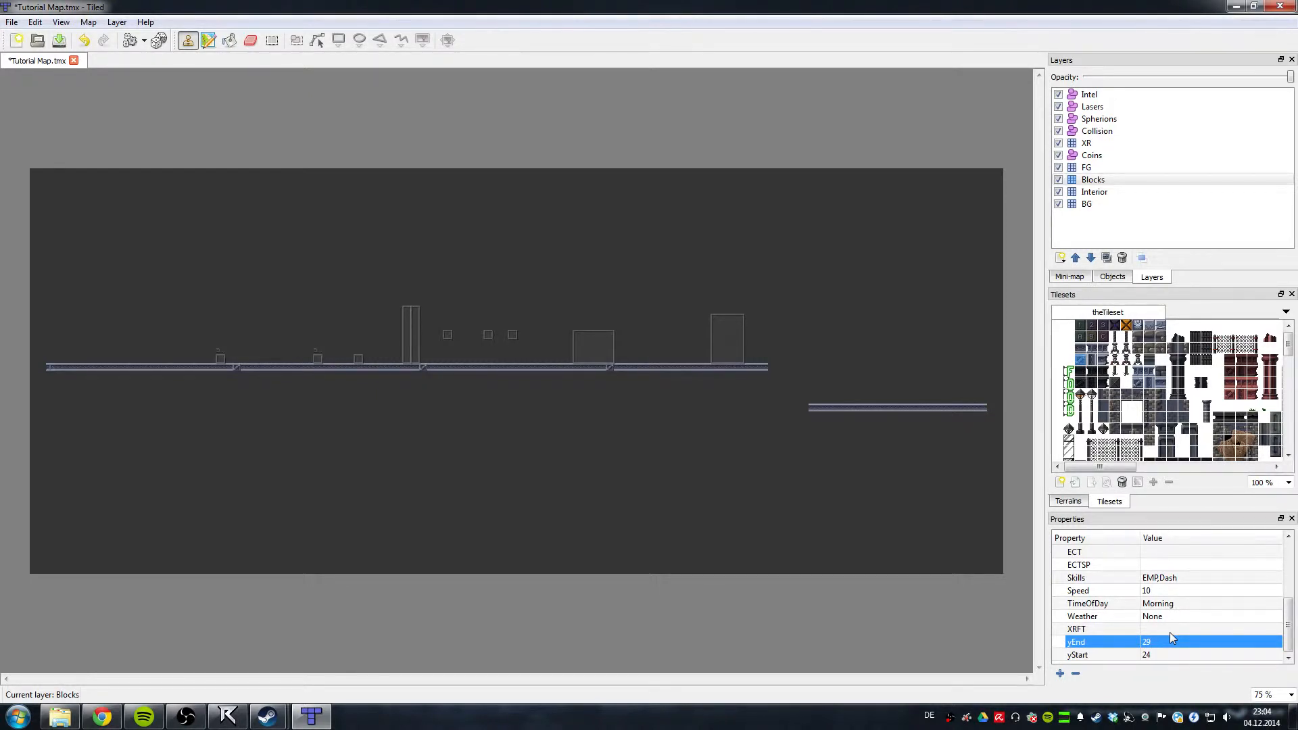
Step: Try the Skills values Ion,Dive and Dash,Leap in the map properties, and restore EMP,Dash
double_click(1181, 580)
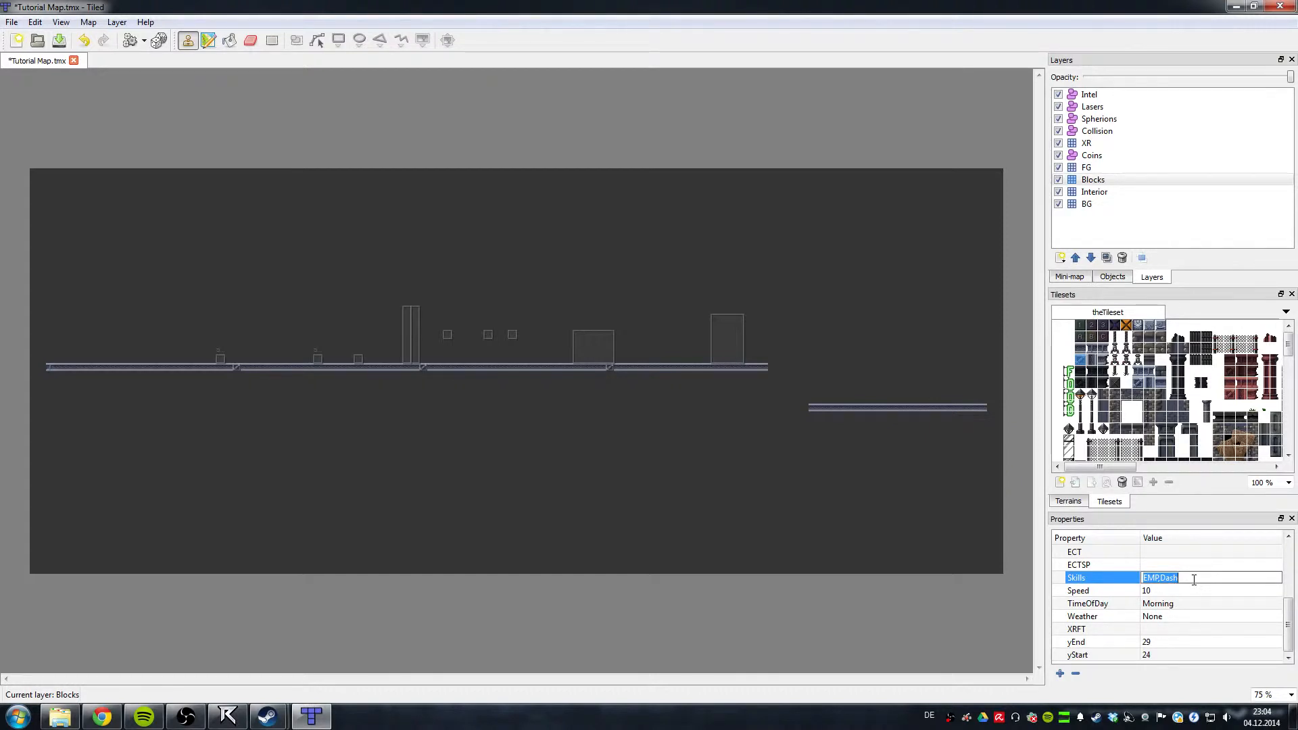
type("Ion,Dive")
key("ctrl+a")
key("BackSpace")
type("Dash,Leap")
key("ctrl+a")
type("EMP,Dash")
key("Return")
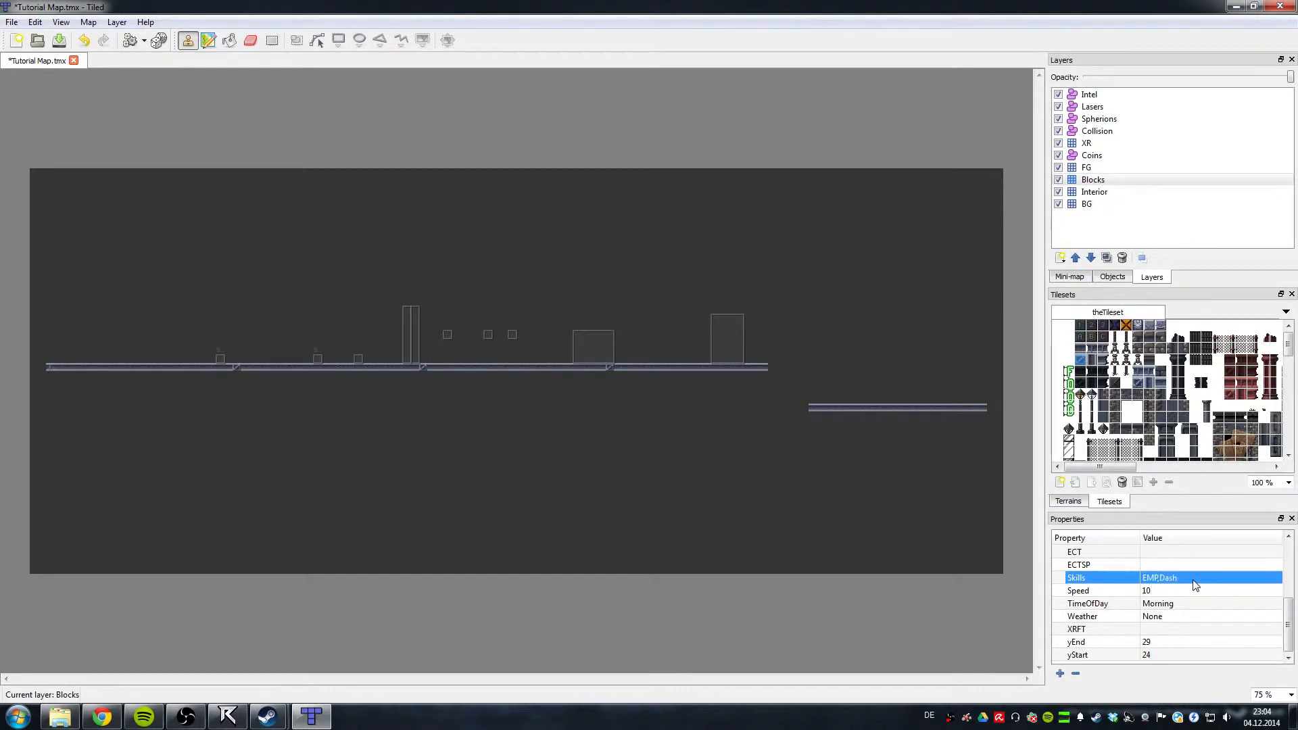
Step: Try the TimeOfDay map property values Dusk and Night, ending with Dawn
left_click(1157, 591)
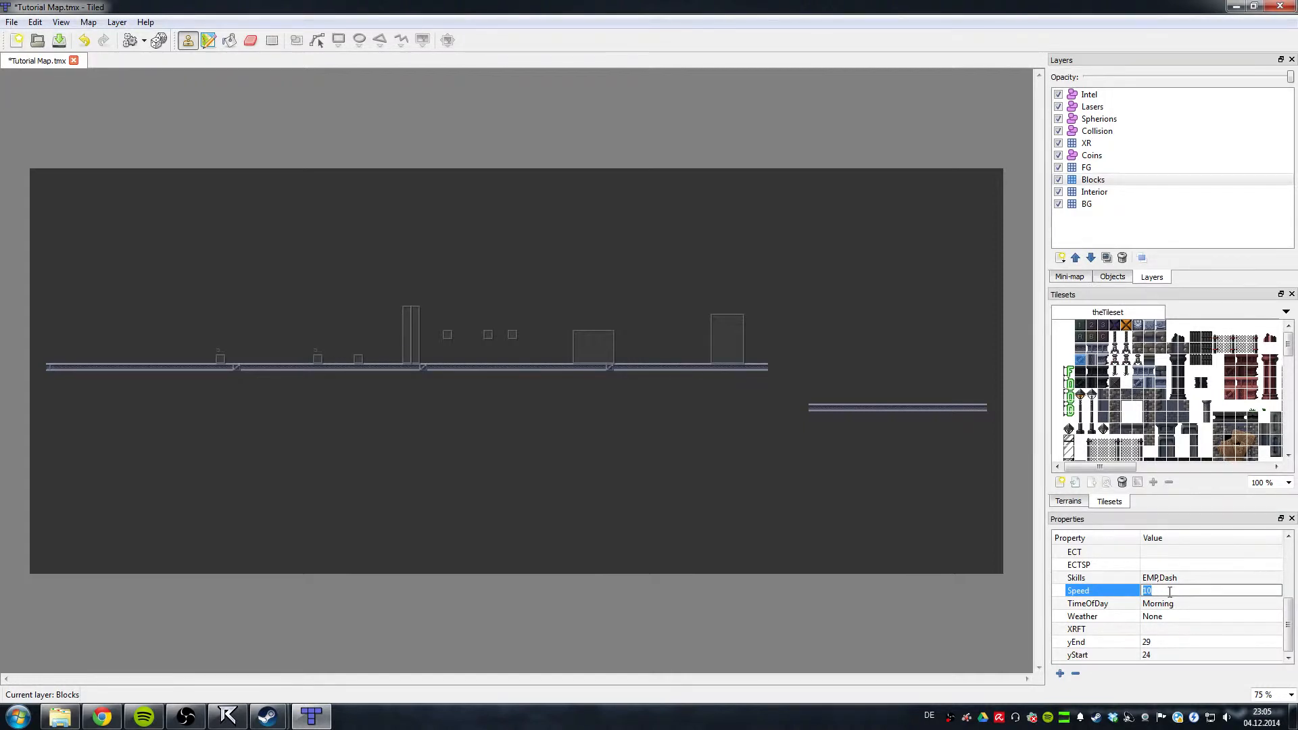
left_click(1136, 607)
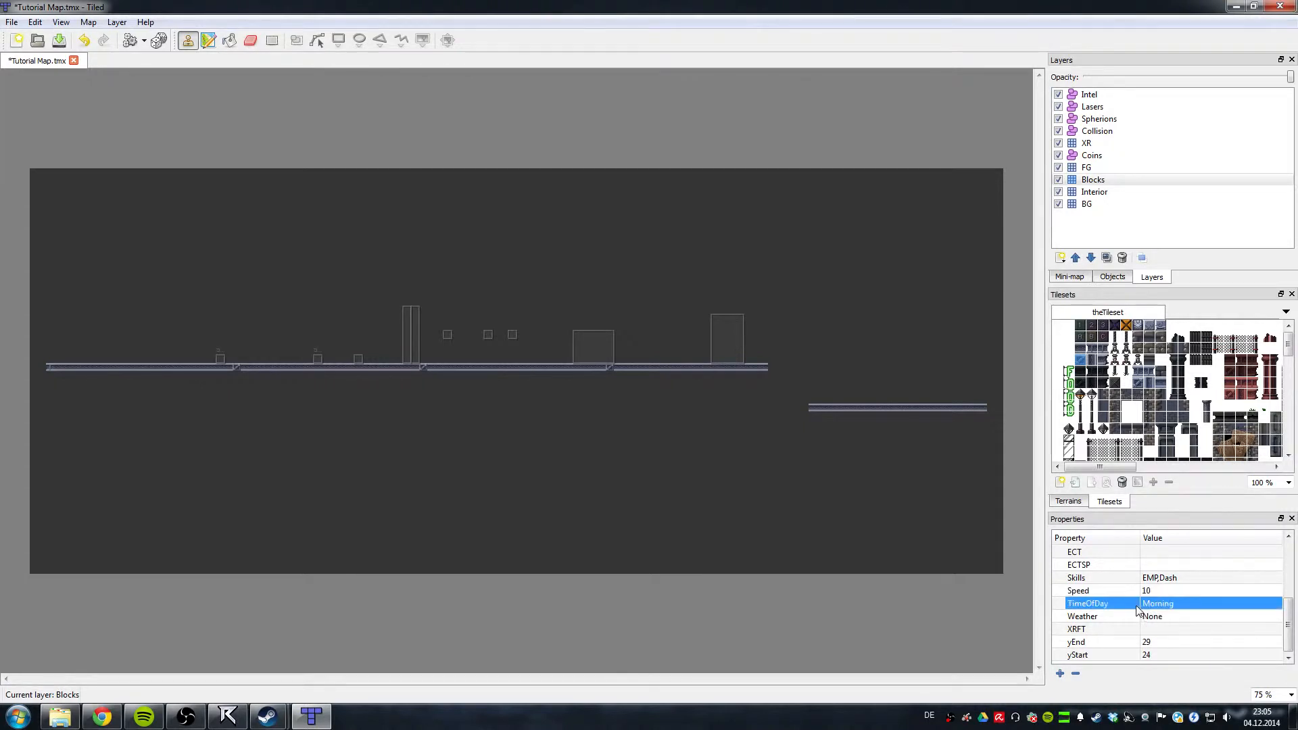
left_click(1180, 607)
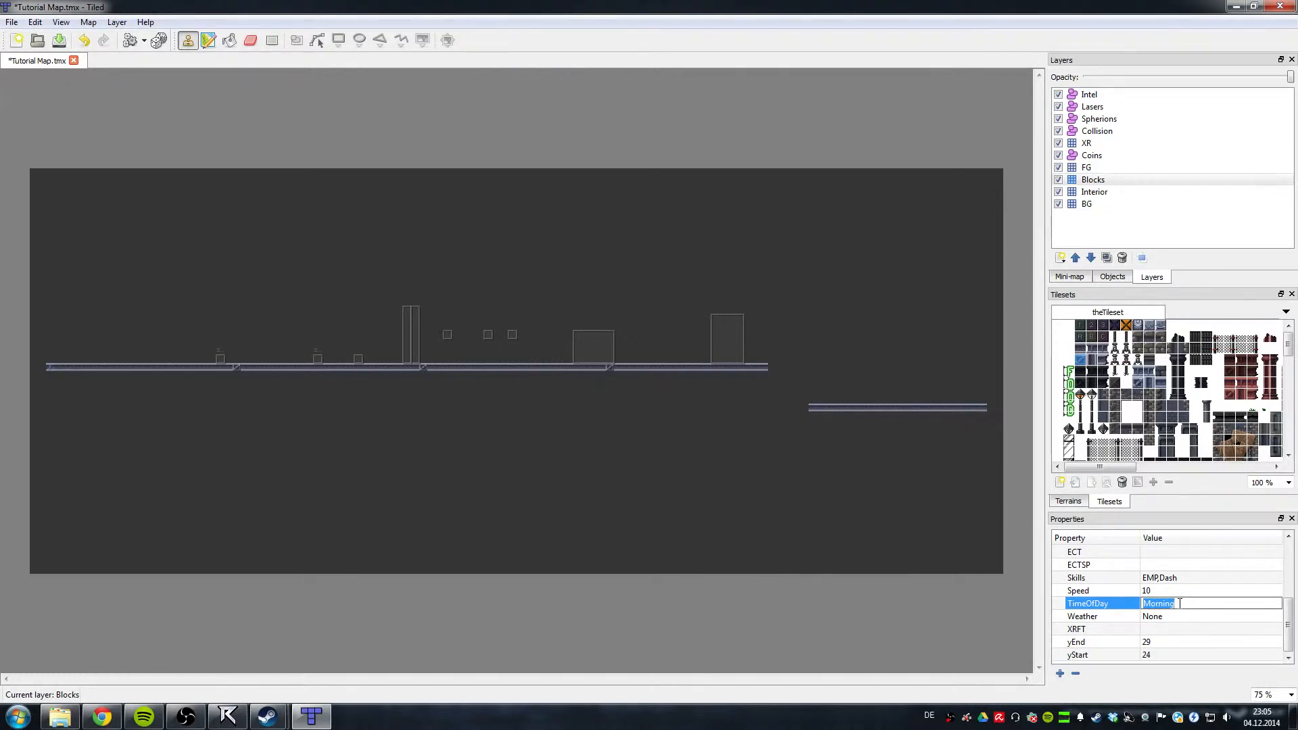
type("Dusk")
key("ctrl+a")
type("Night")
key("ctrl+a")
type("Daw")
key("Return")
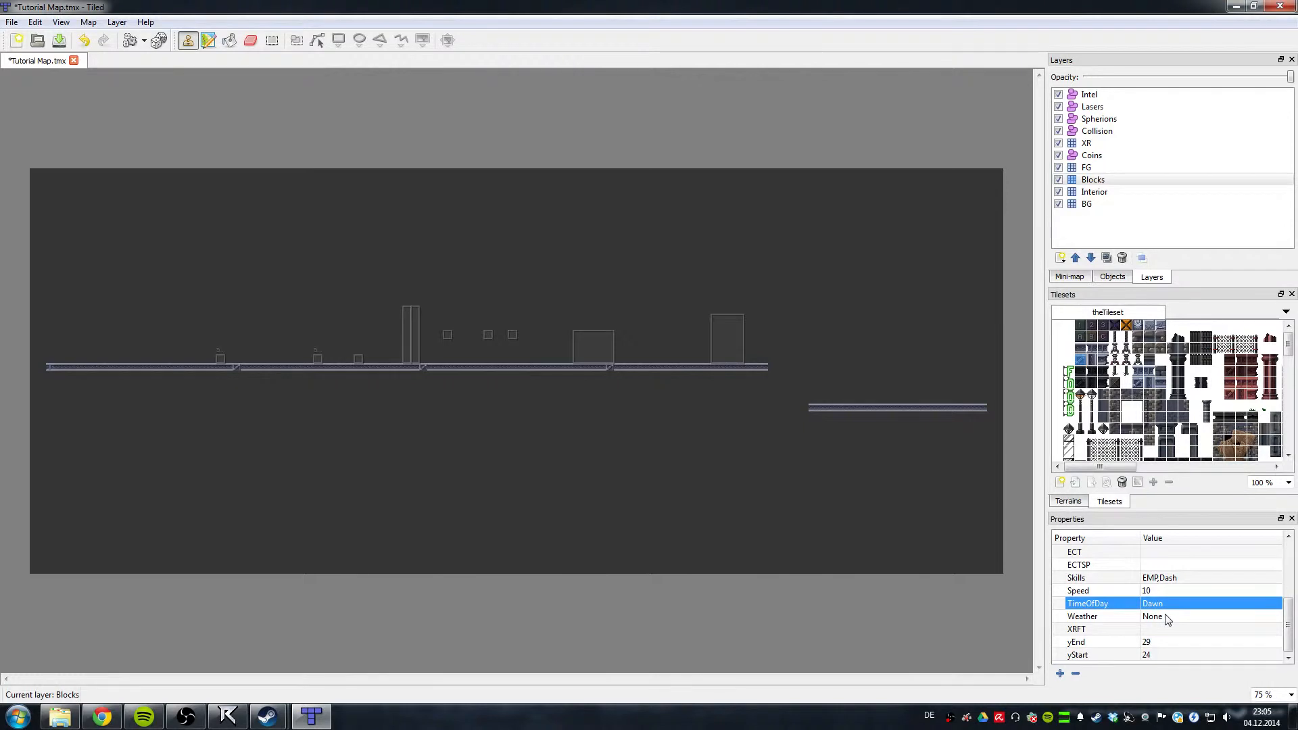
Step: Set the map's Weather property to snow and TimeOfDay to Night, and save the map
left_click(1165, 616)
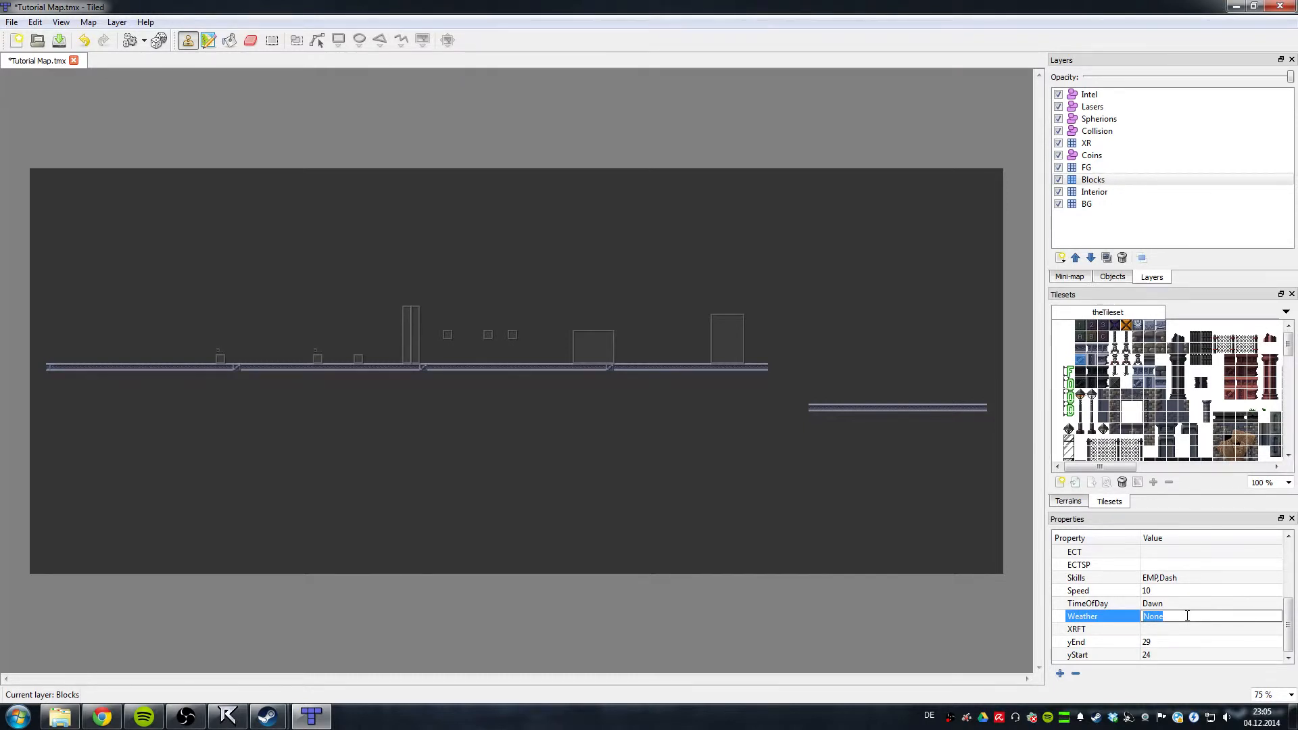
type("rain")
double_click(1187, 615)
type("snow")
left_click(1172, 604)
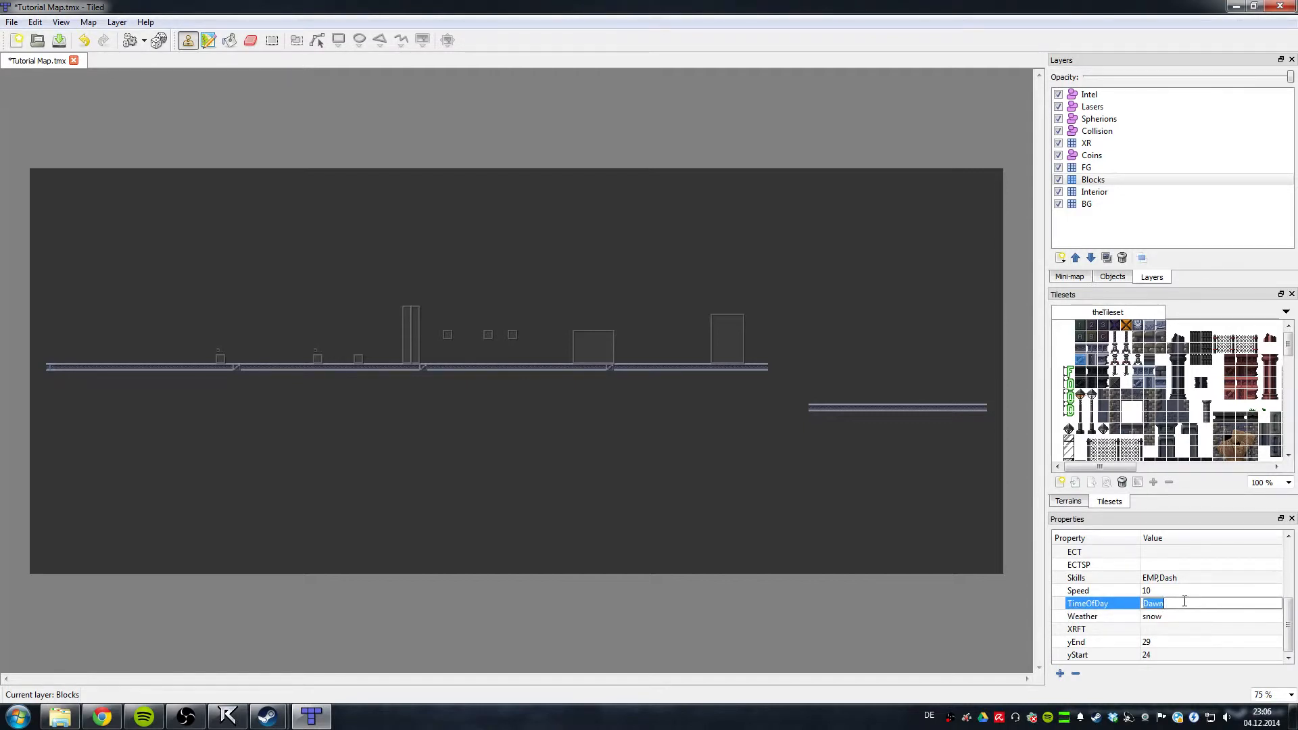
type("Night")
key("Return")
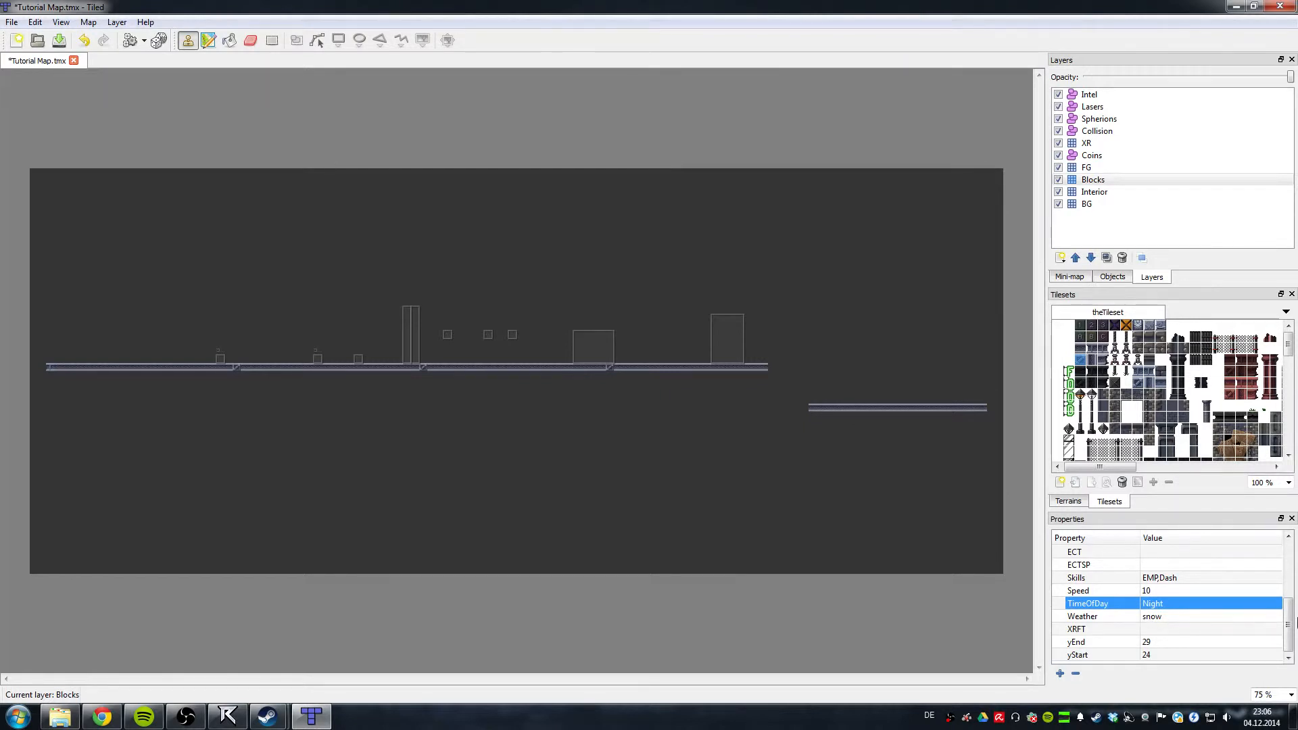
left_click_drag(1287, 622, 1283, 562)
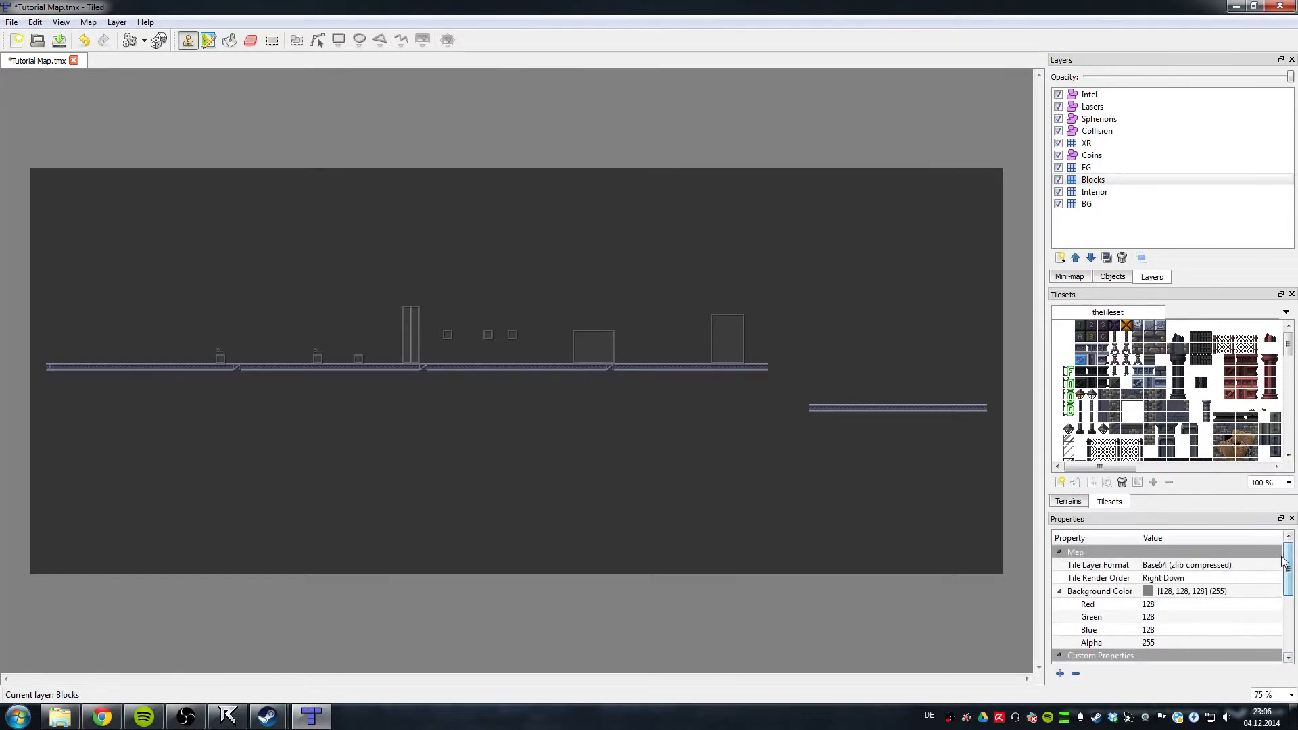
key("ctrl+s")
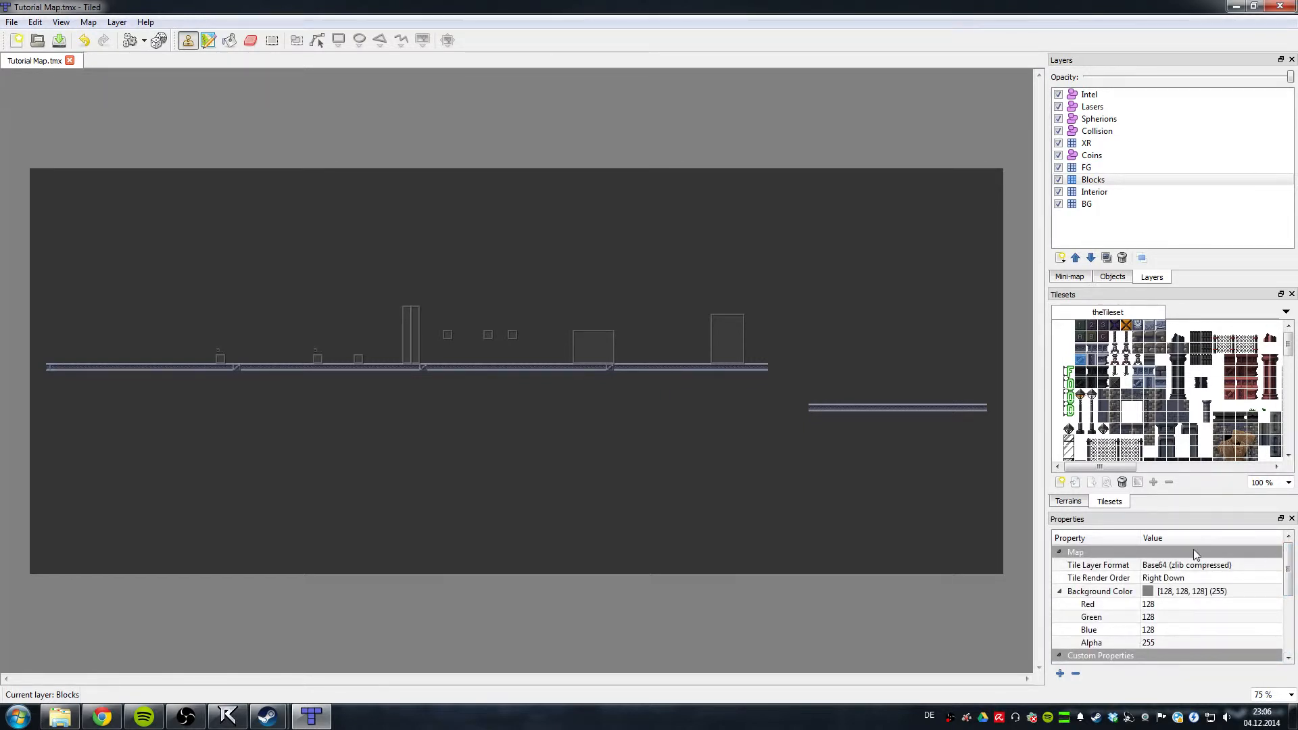
Step: Switch to Run or Die, retry the challenge and play-test the map with its night and snow settings
left_click(221, 723)
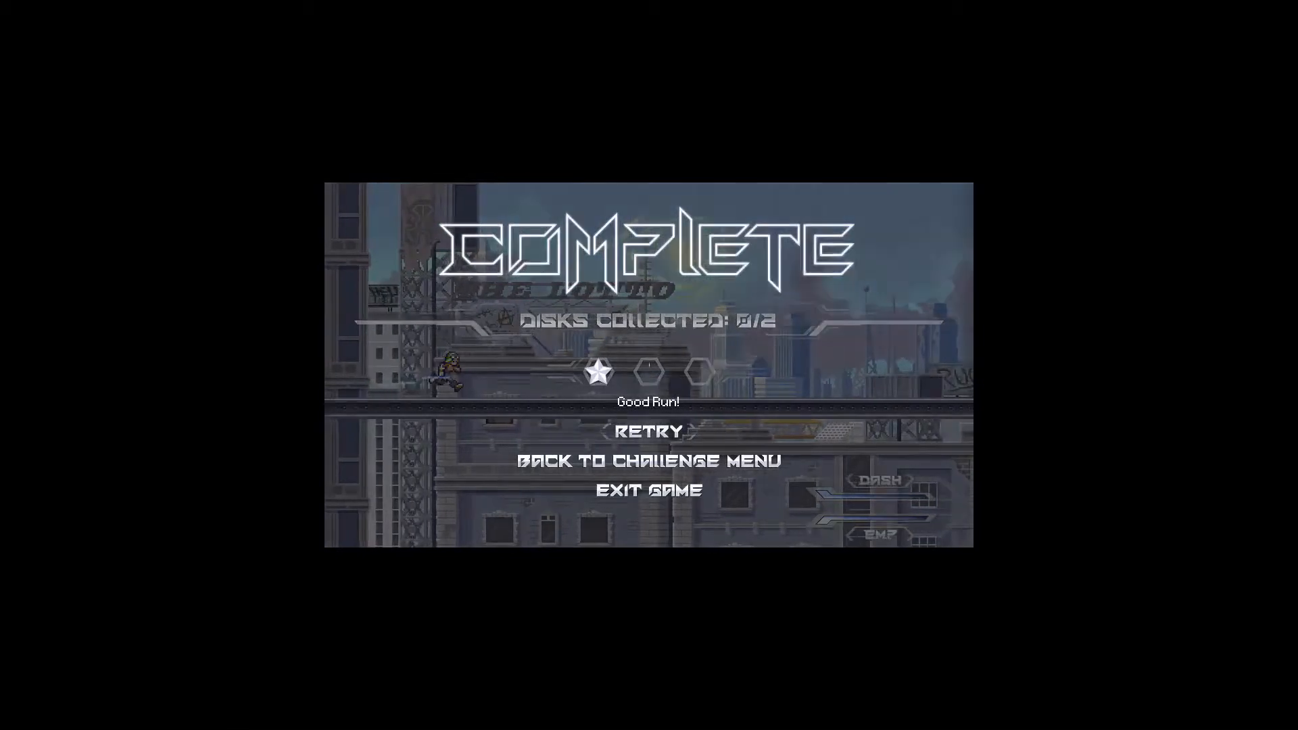
key("Return")
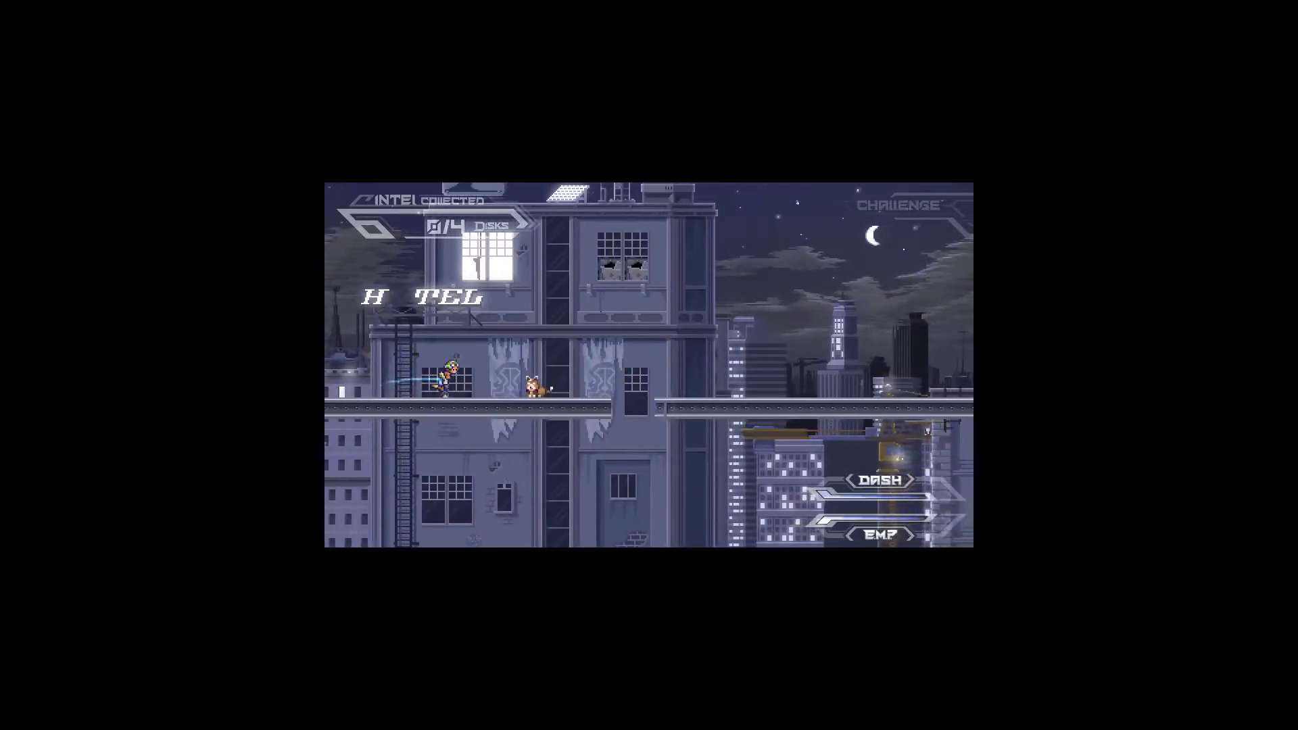
key("space")
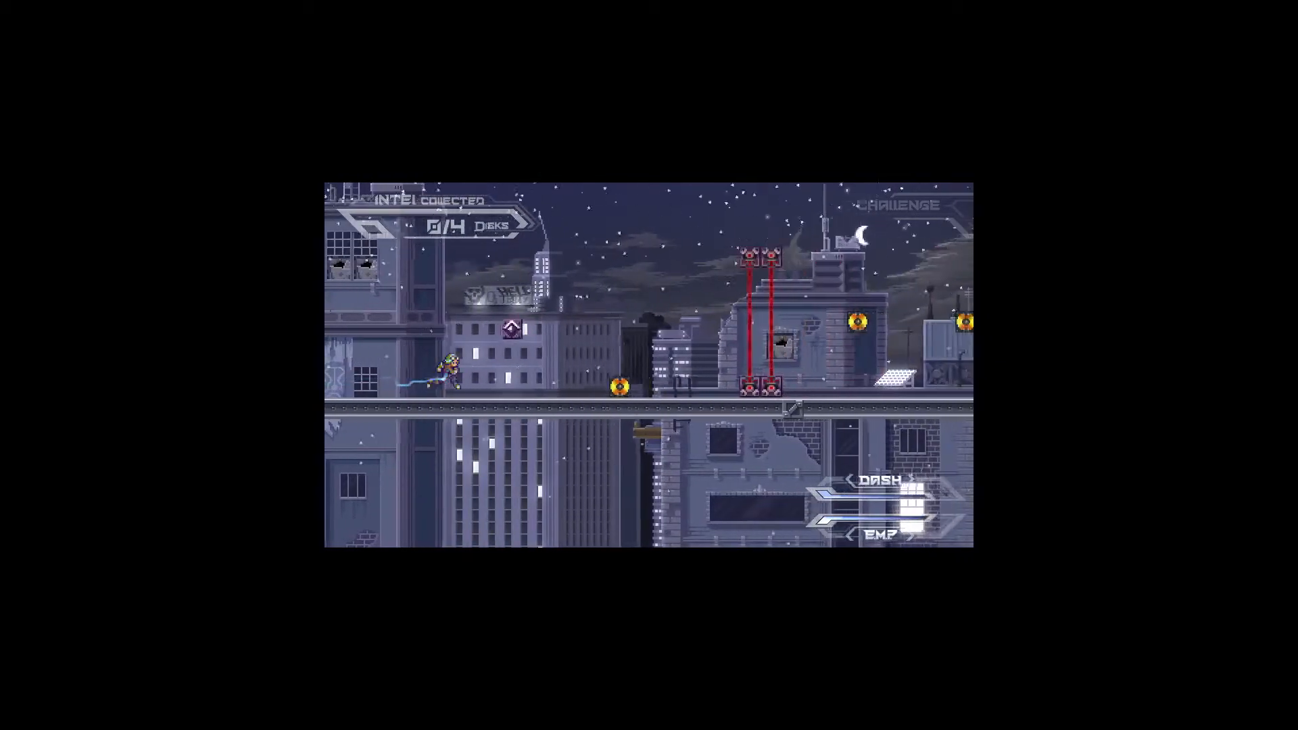
key("x")
key("space")
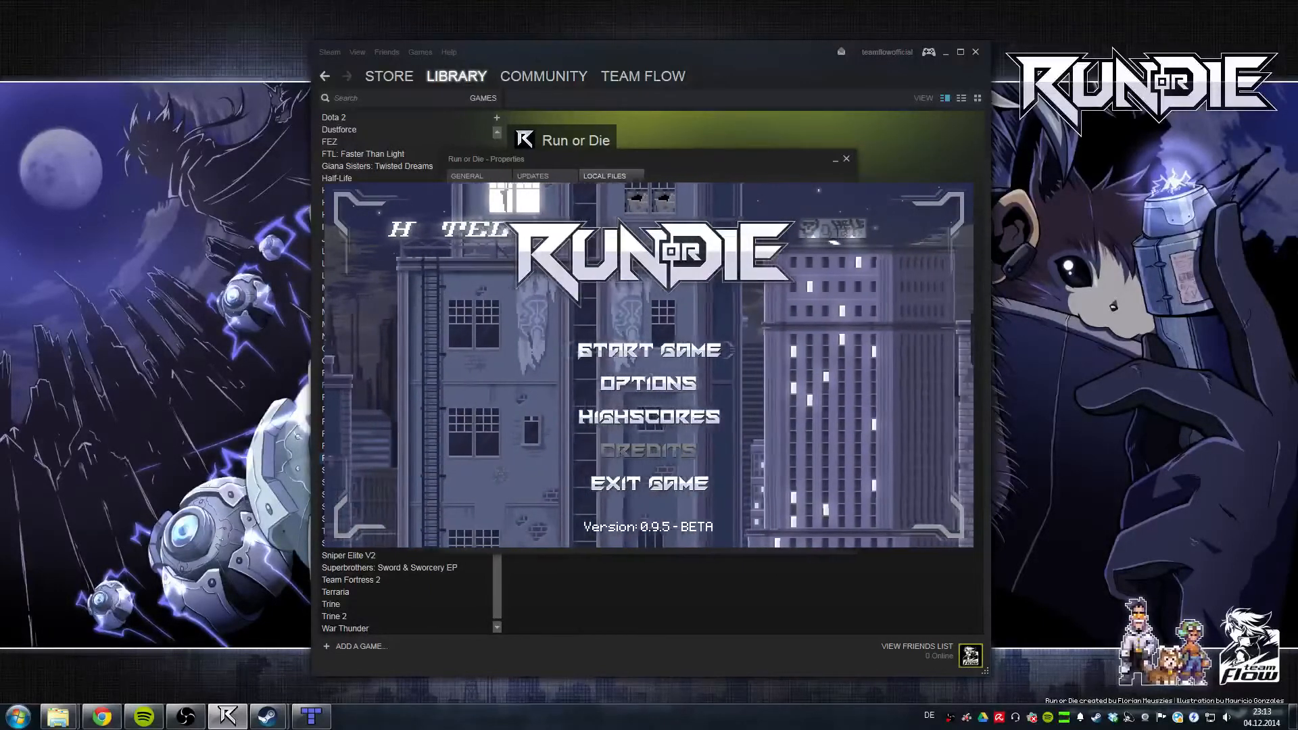
Step: Start a game in Challenge mode and turn on Publish Mode for the user-created custom maps
left_click(526, 347)
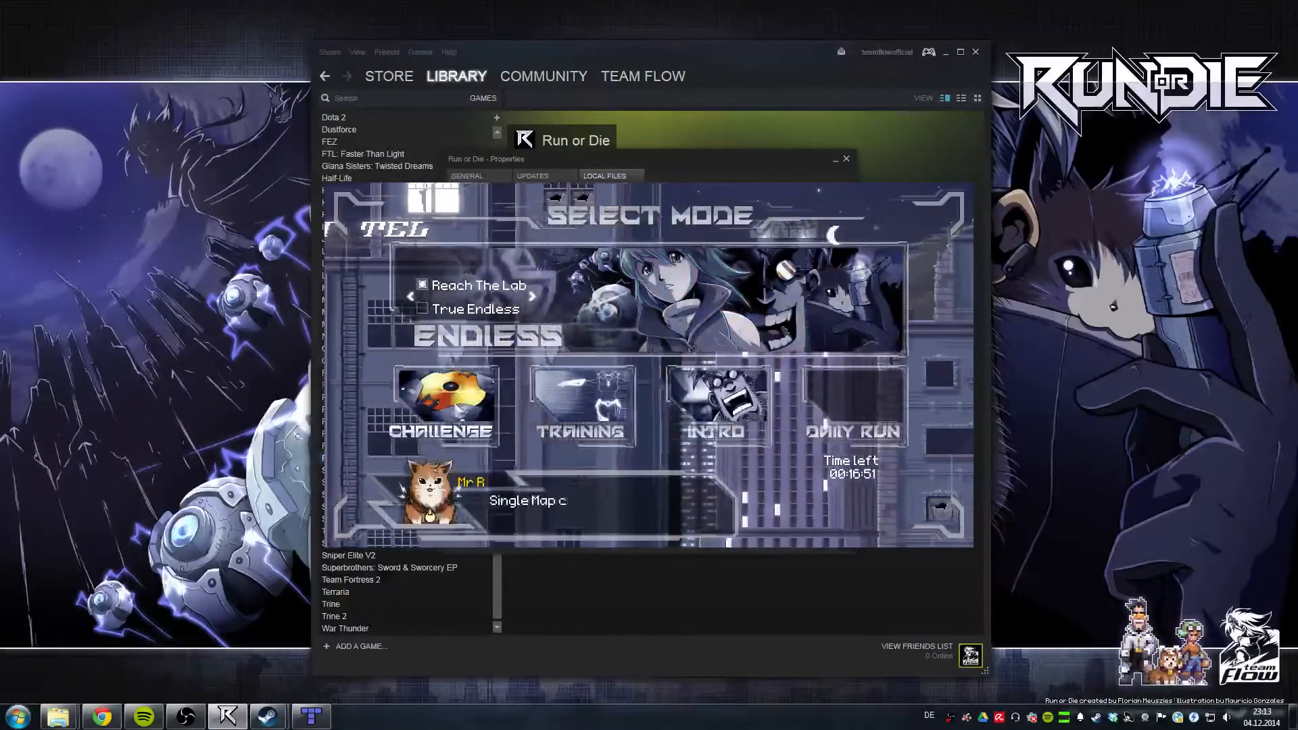
left_click(453, 403)
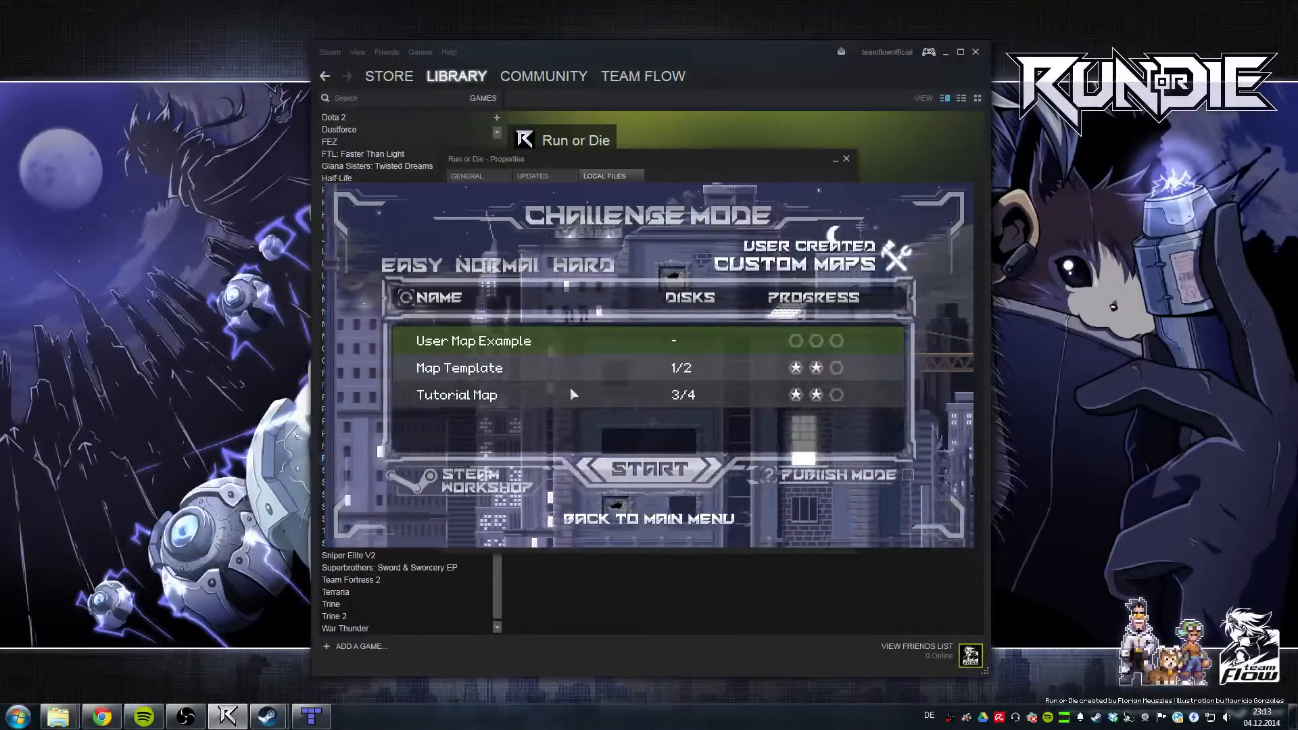
left_click(850, 483)
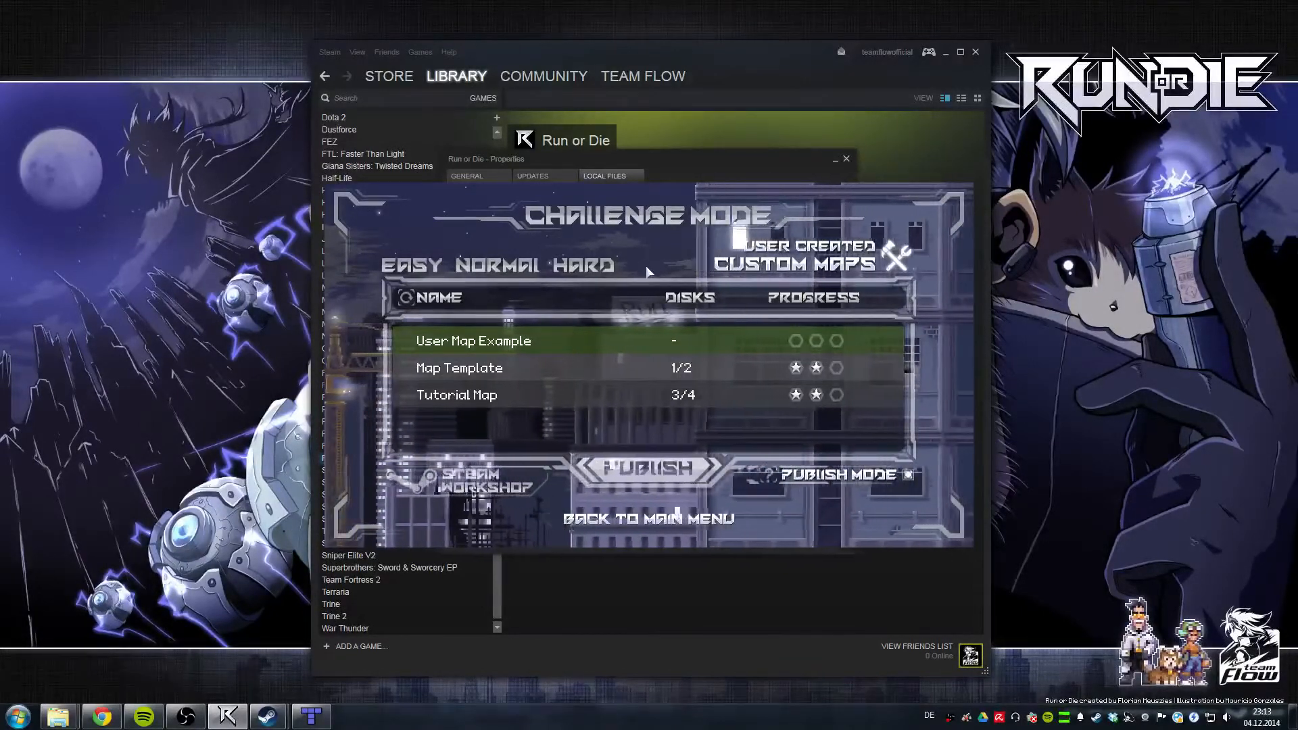
Step: Choose Tutorial Map for publishing and open the Steam Workshop terms from the confirmation dialog
left_click(563, 391)
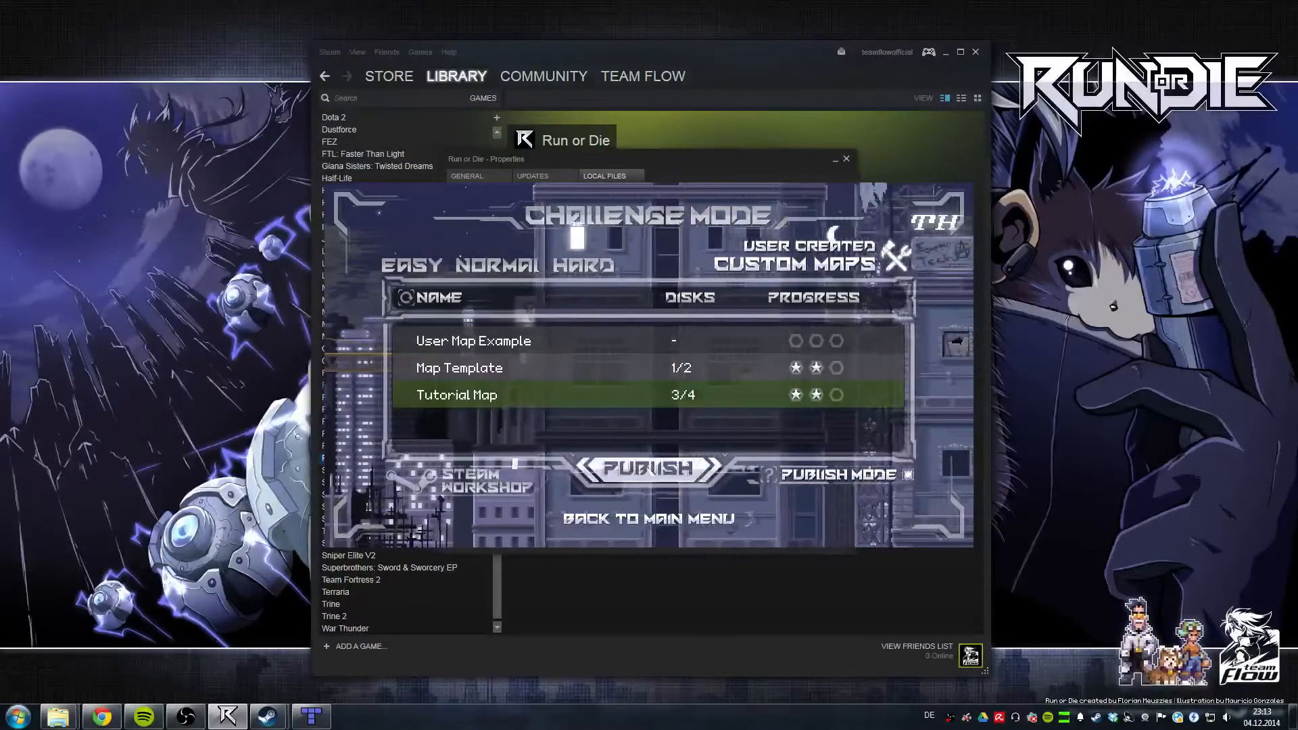
left_click(647, 470)
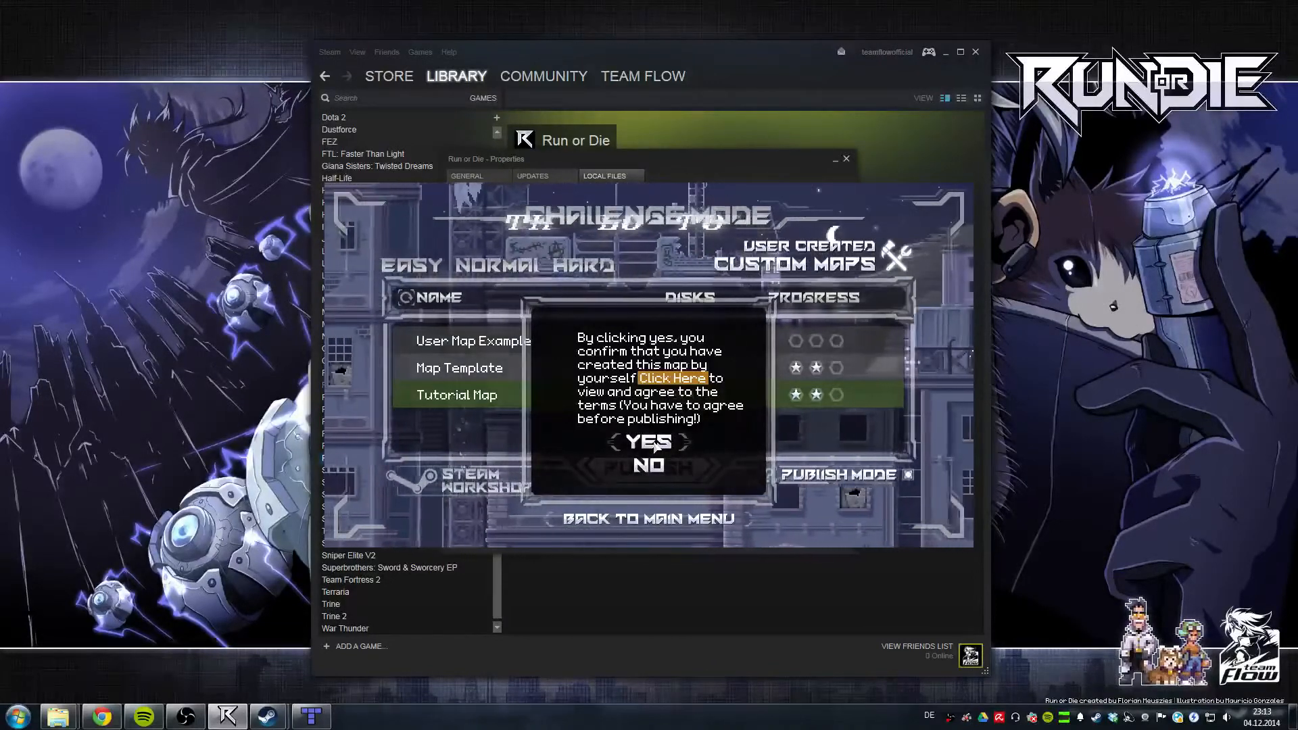
left_click(674, 382)
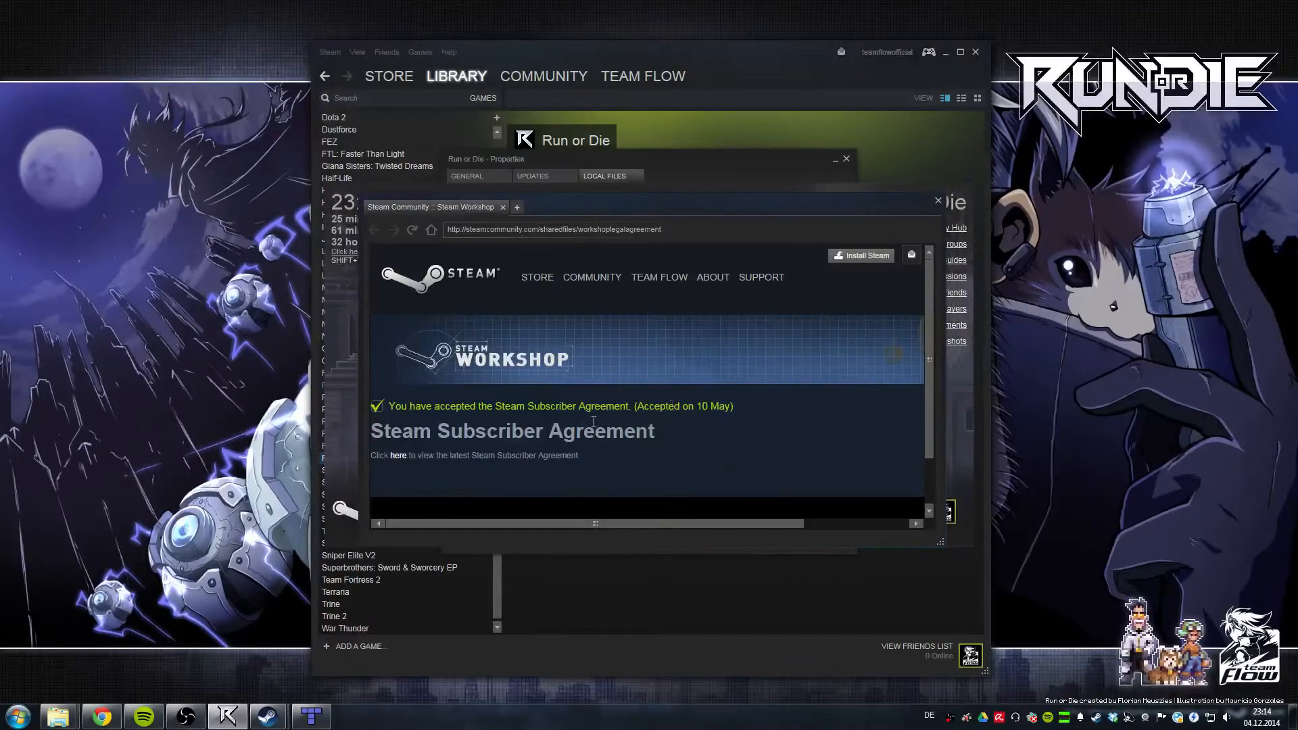
Step: Return from the Steam Workshop terms to the game and confirm publishing Tutorial Map as a self-created map
key("shift+Tab")
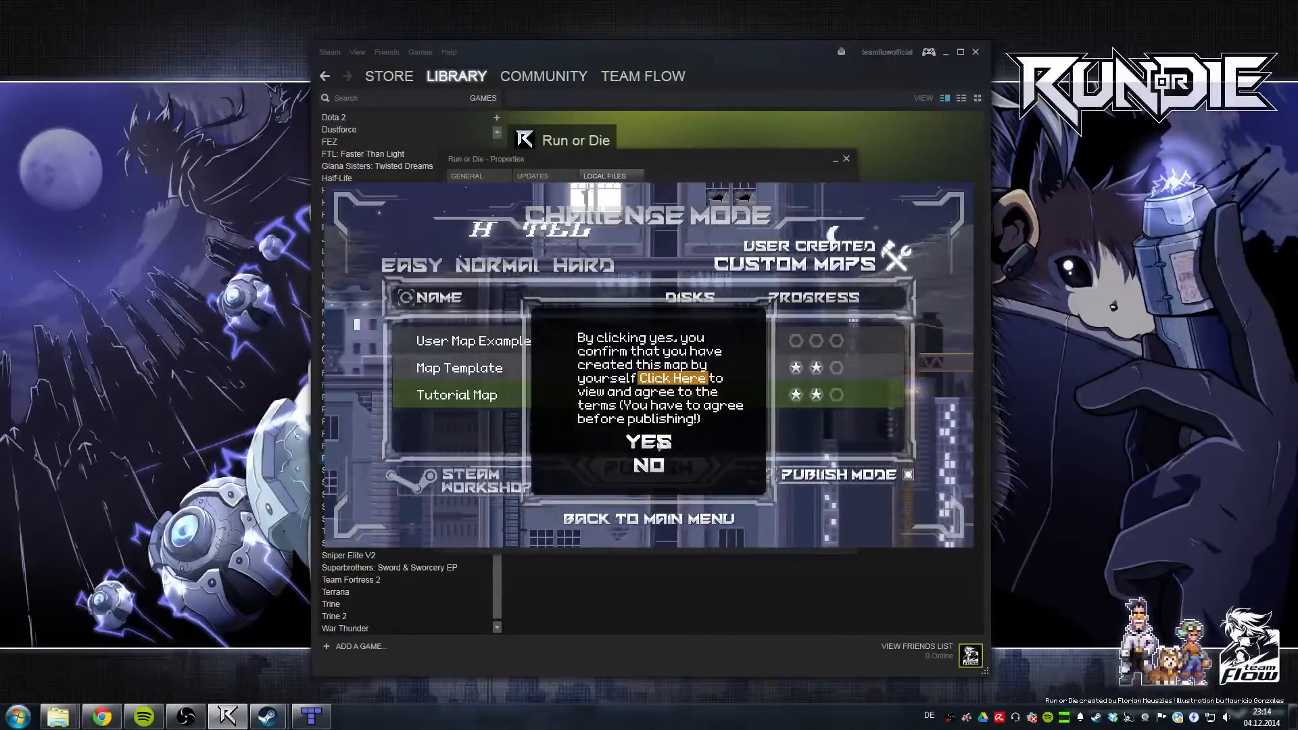
left_click(649, 443)
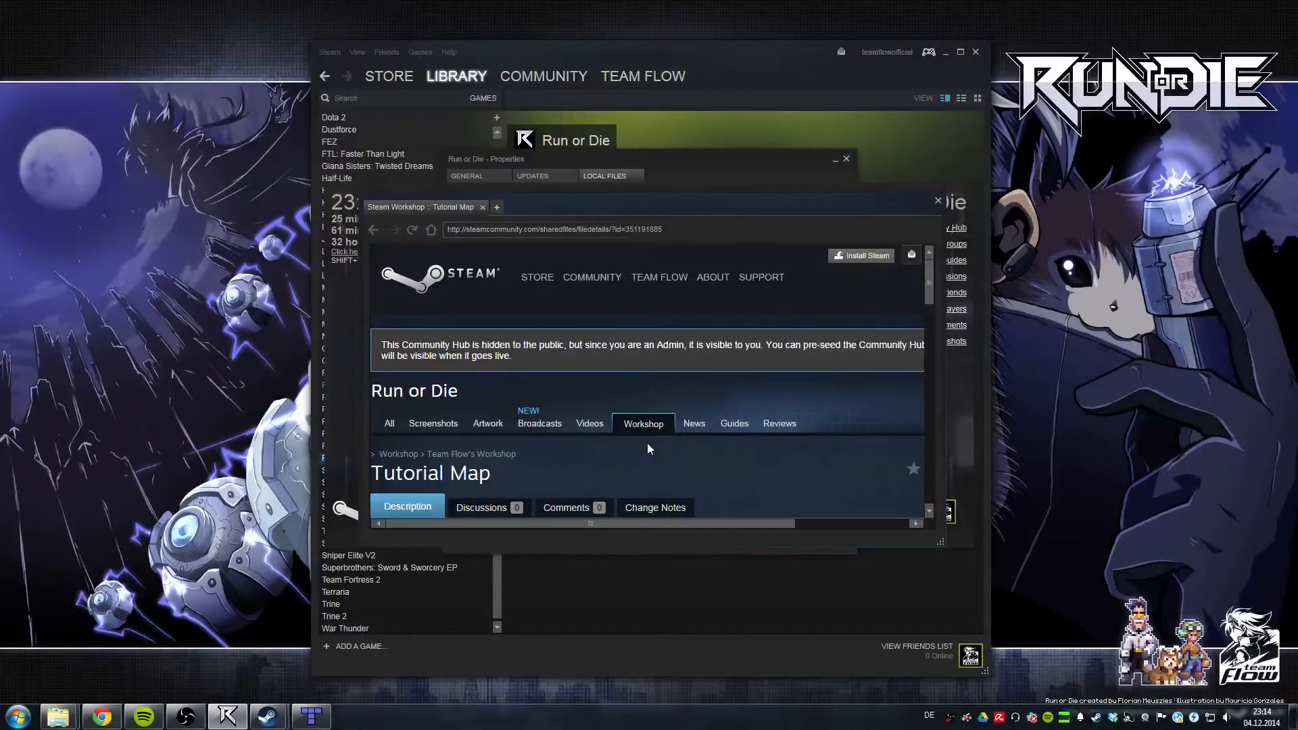
Step: Examine the published Tutorial Map's Workshop page, including its preview image, subscription option and owner controls
scroll(652, 386, "down", 3)
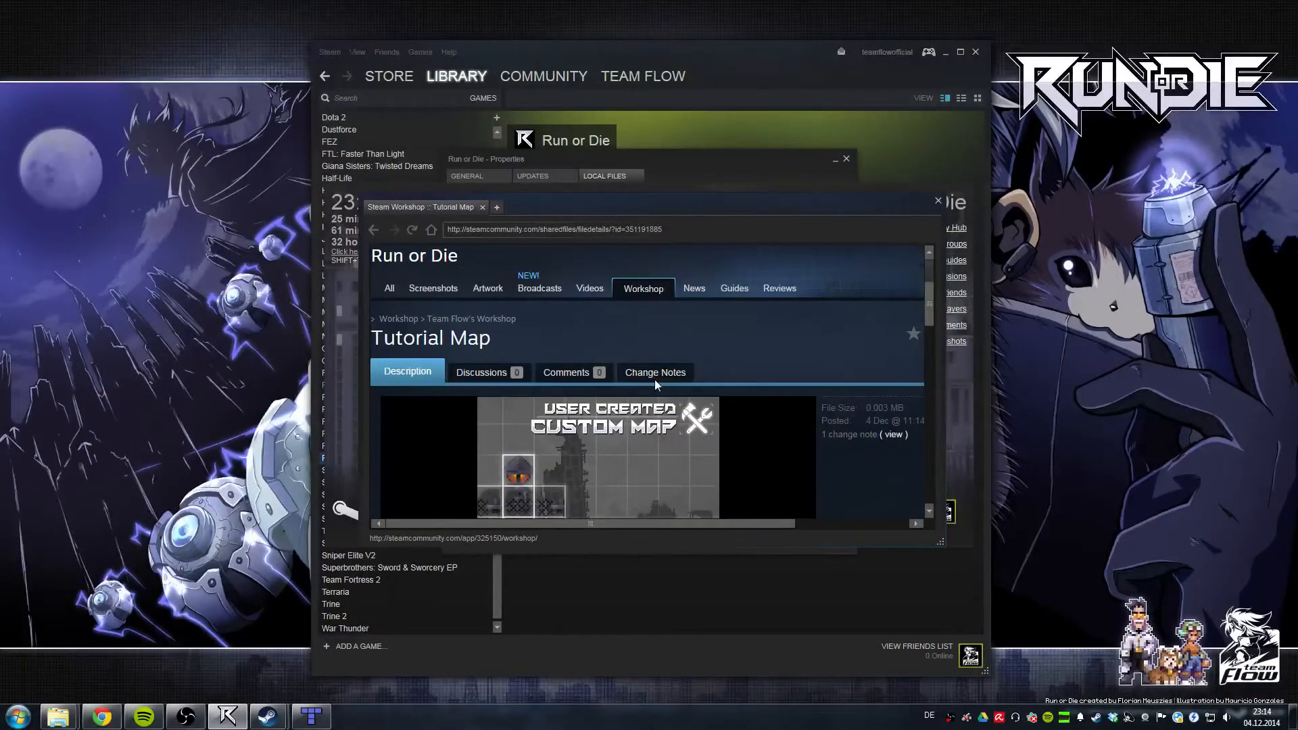
scroll(654, 382, "down", 2)
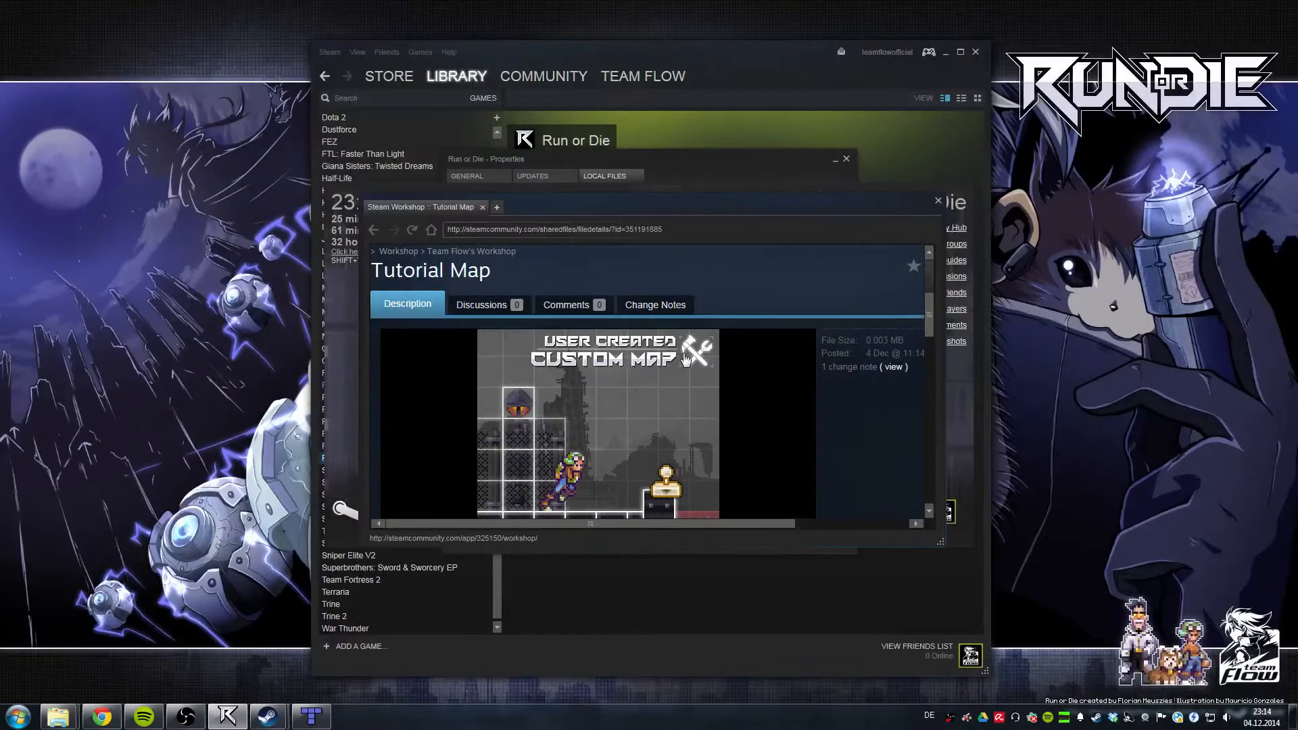
scroll(685, 358, "down", 1)
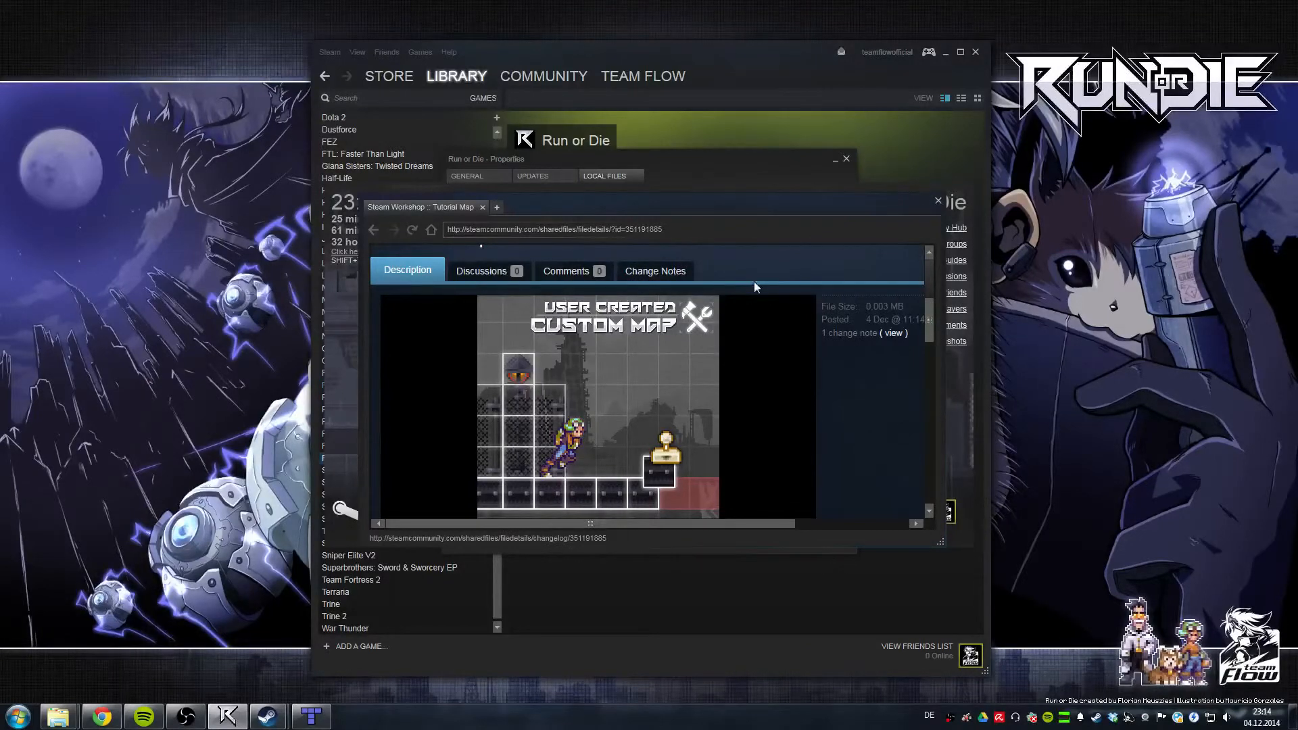
scroll(755, 288, "down", 2)
scroll(756, 288, "down", 4)
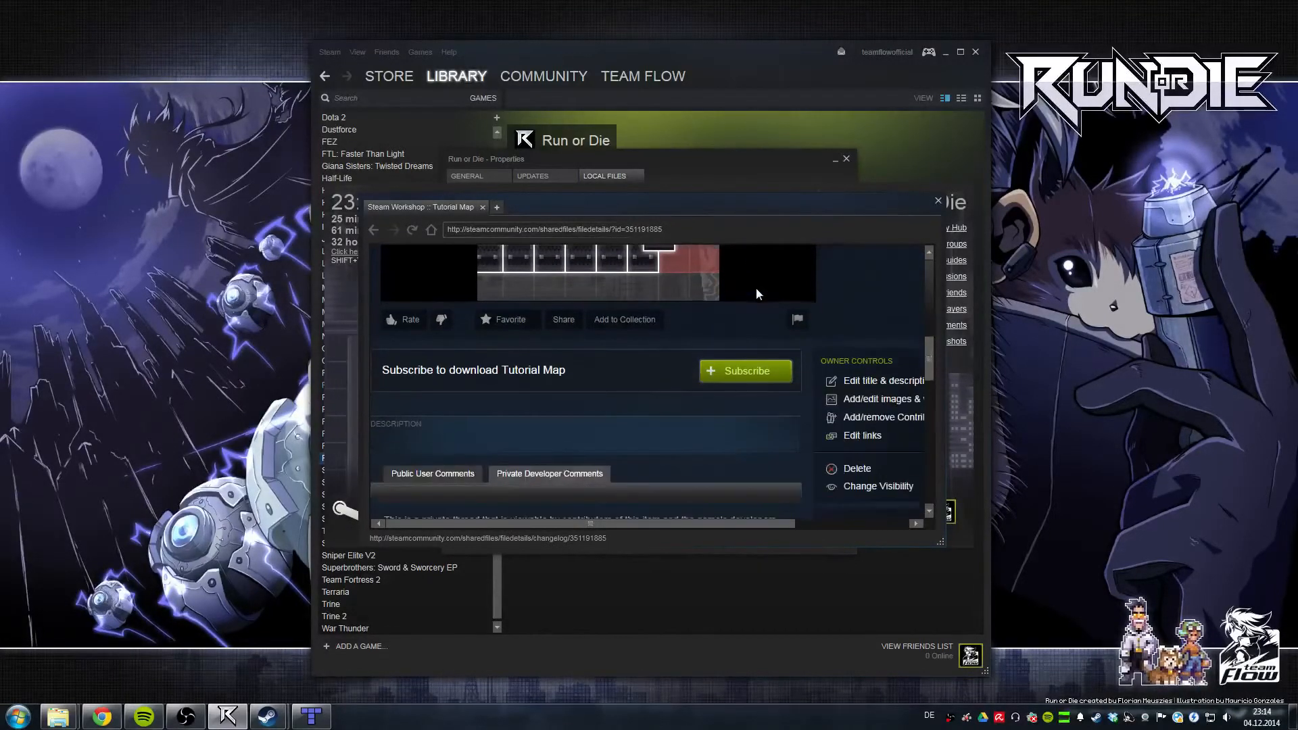
scroll(756, 288, "up", 3)
scroll(755, 291, "down", 2)
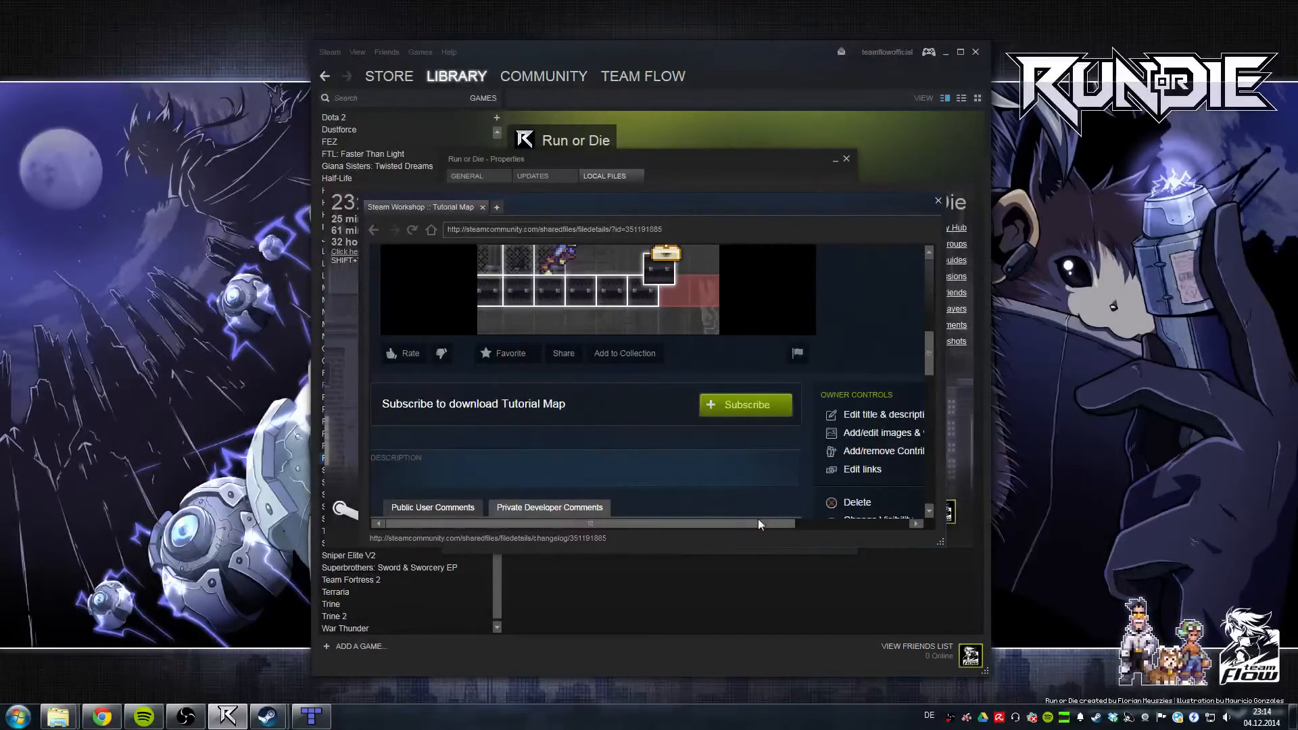
left_click_drag(768, 526, 810, 519)
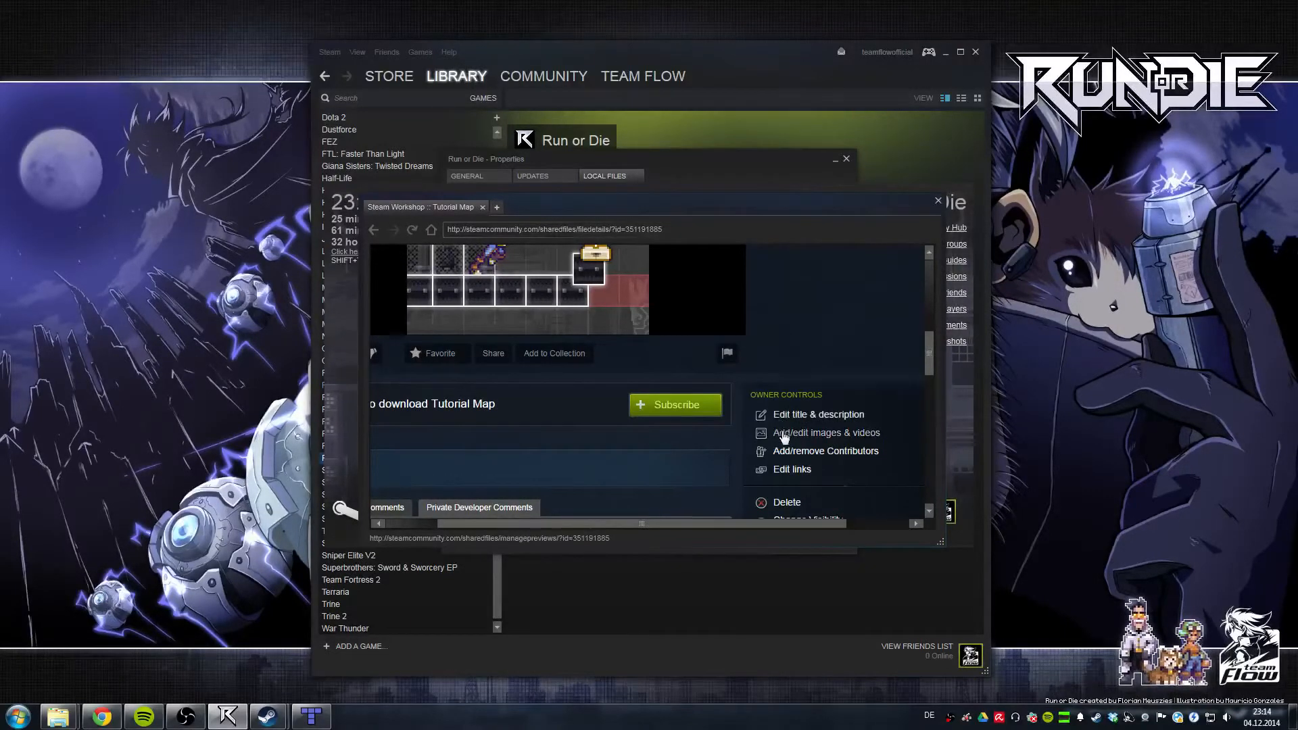
scroll(617, 405, "up", 5)
scroll(566, 393, "down", 3)
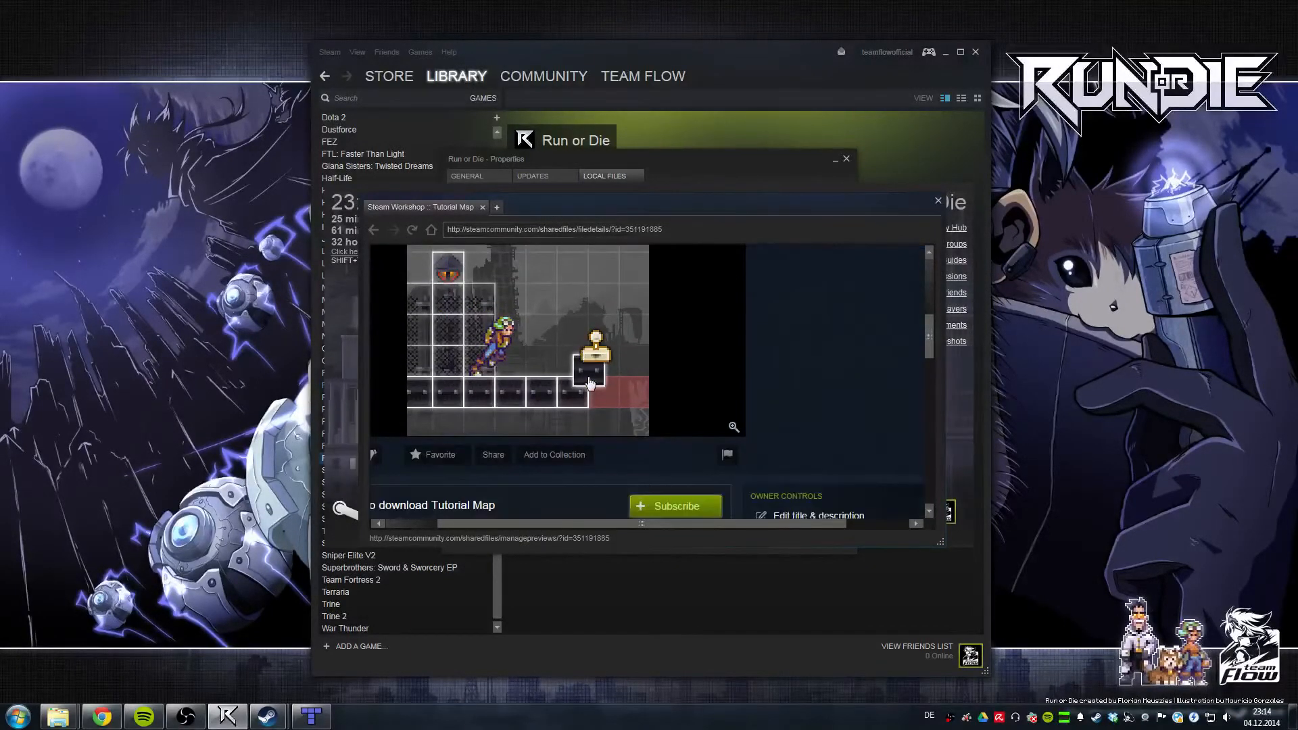
scroll(595, 386, "up", 2)
scroll(615, 383, "down", 2)
scroll(620, 381, "up", 3)
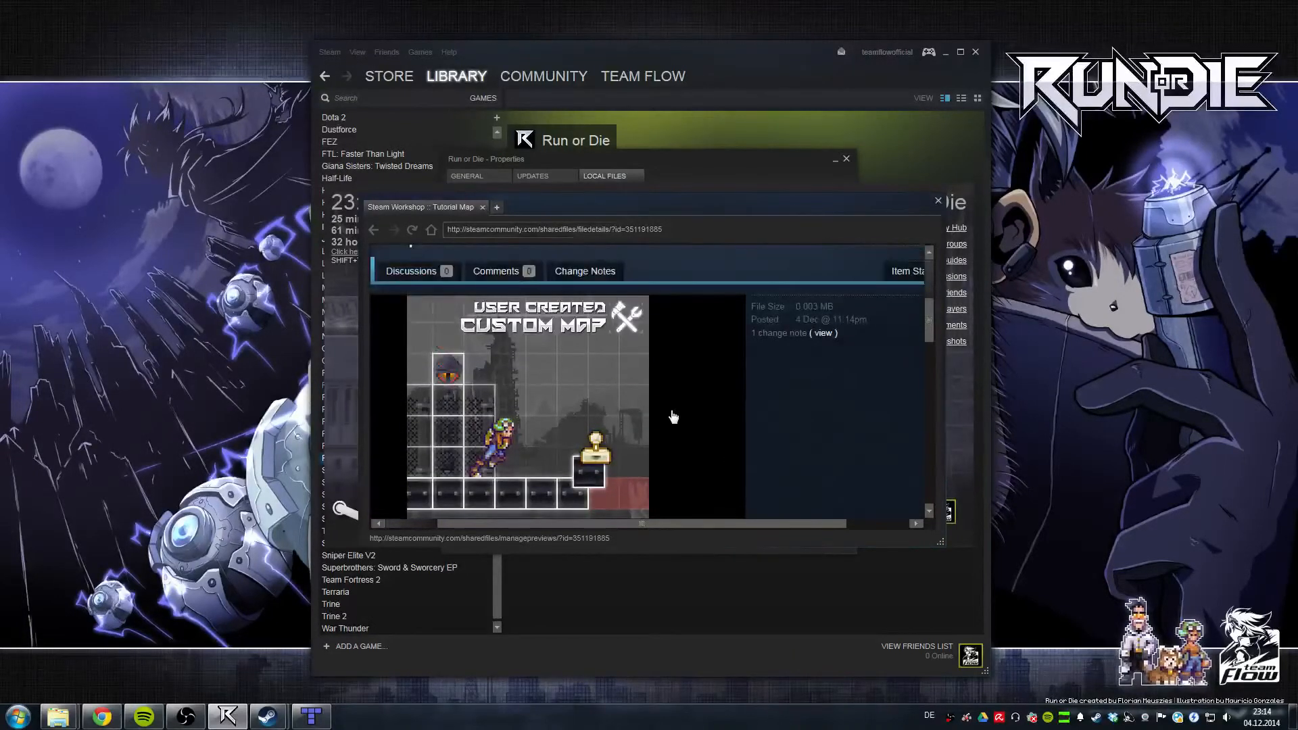
scroll(718, 433, "down", 2)
scroll(737, 439, "up", 2)
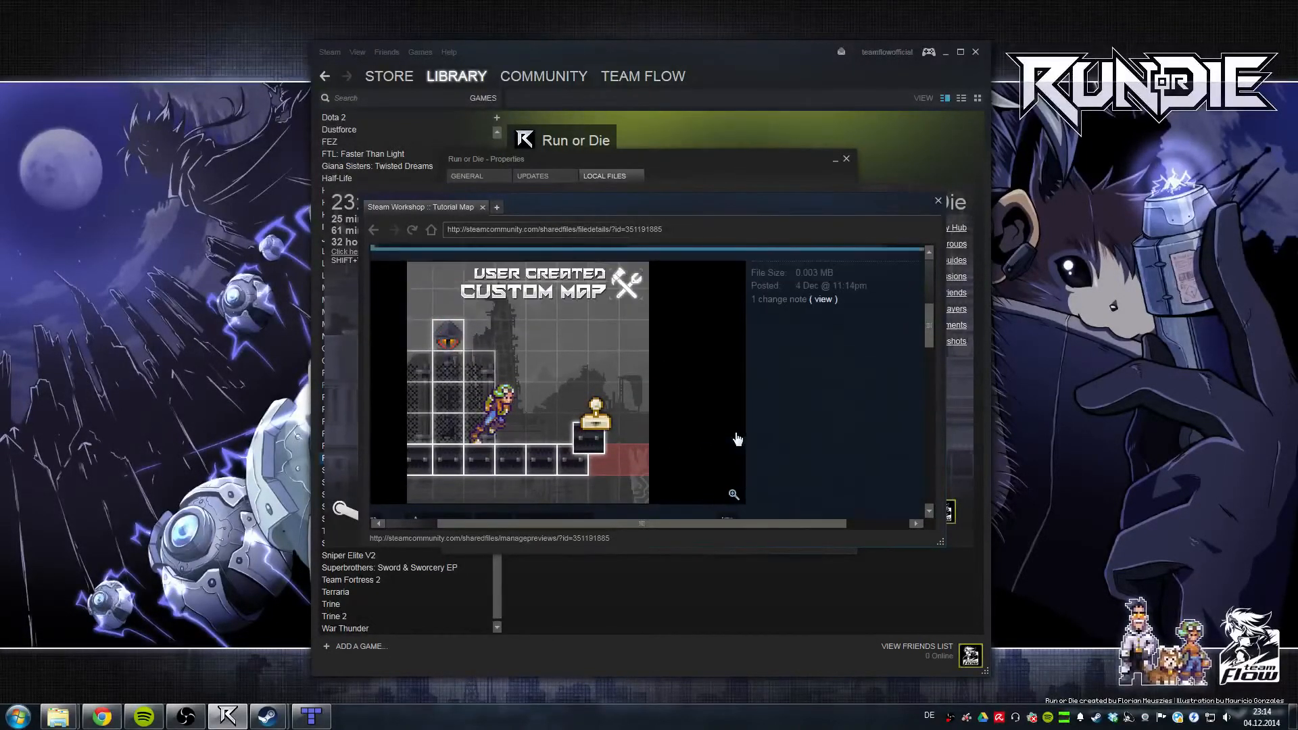
left_click_drag(708, 526, 606, 525)
scroll(678, 468, "up", 1)
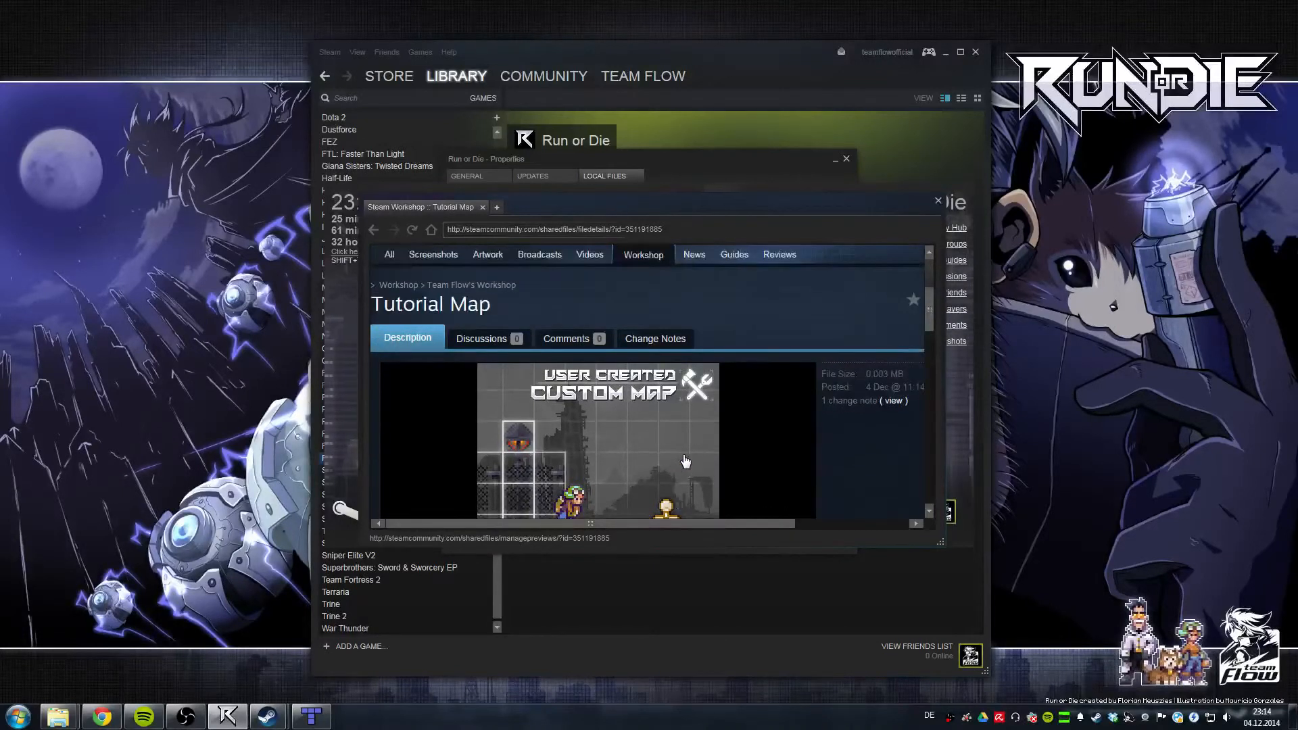
scroll(685, 462, "down", 3)
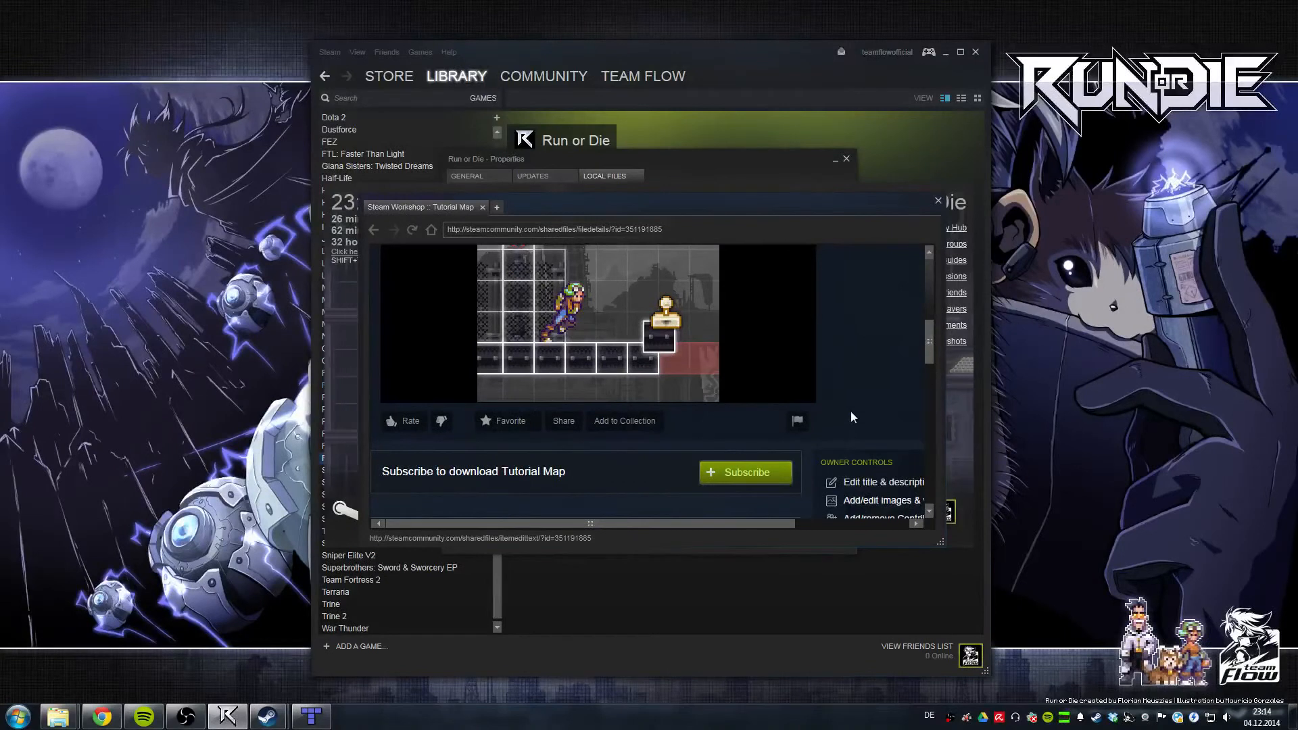
scroll(850, 411, "up", 2)
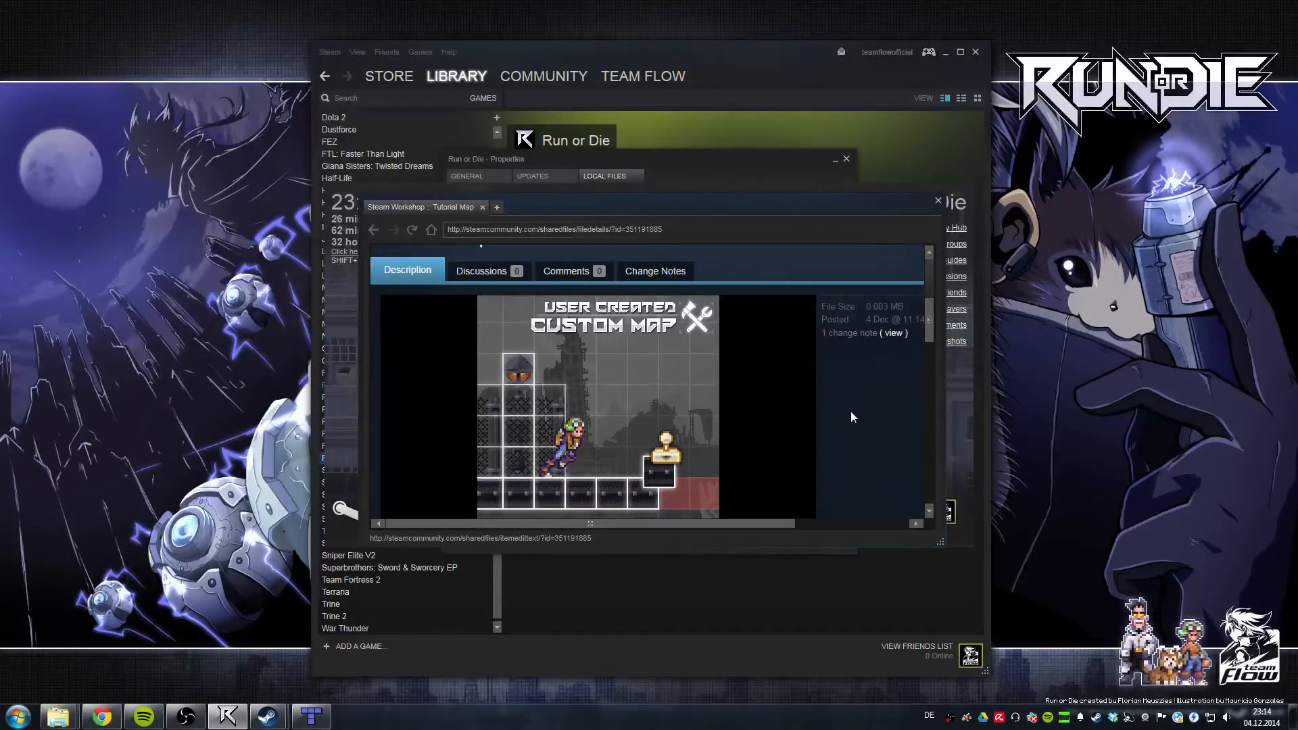